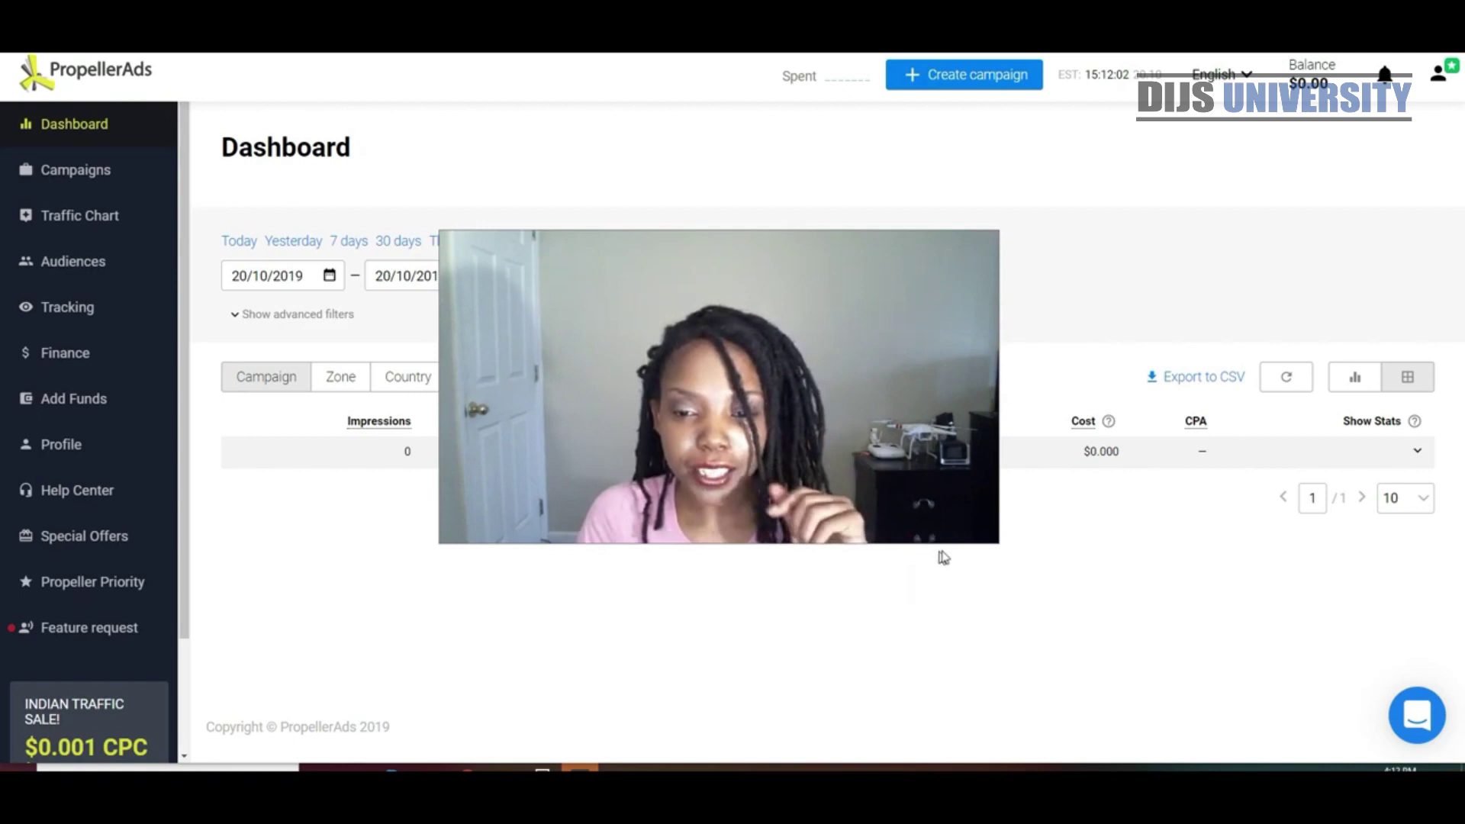
Choose Voluum as the tracker on the PropellerAds Conversion Tracking page
drag(994, 543, 562, 297)
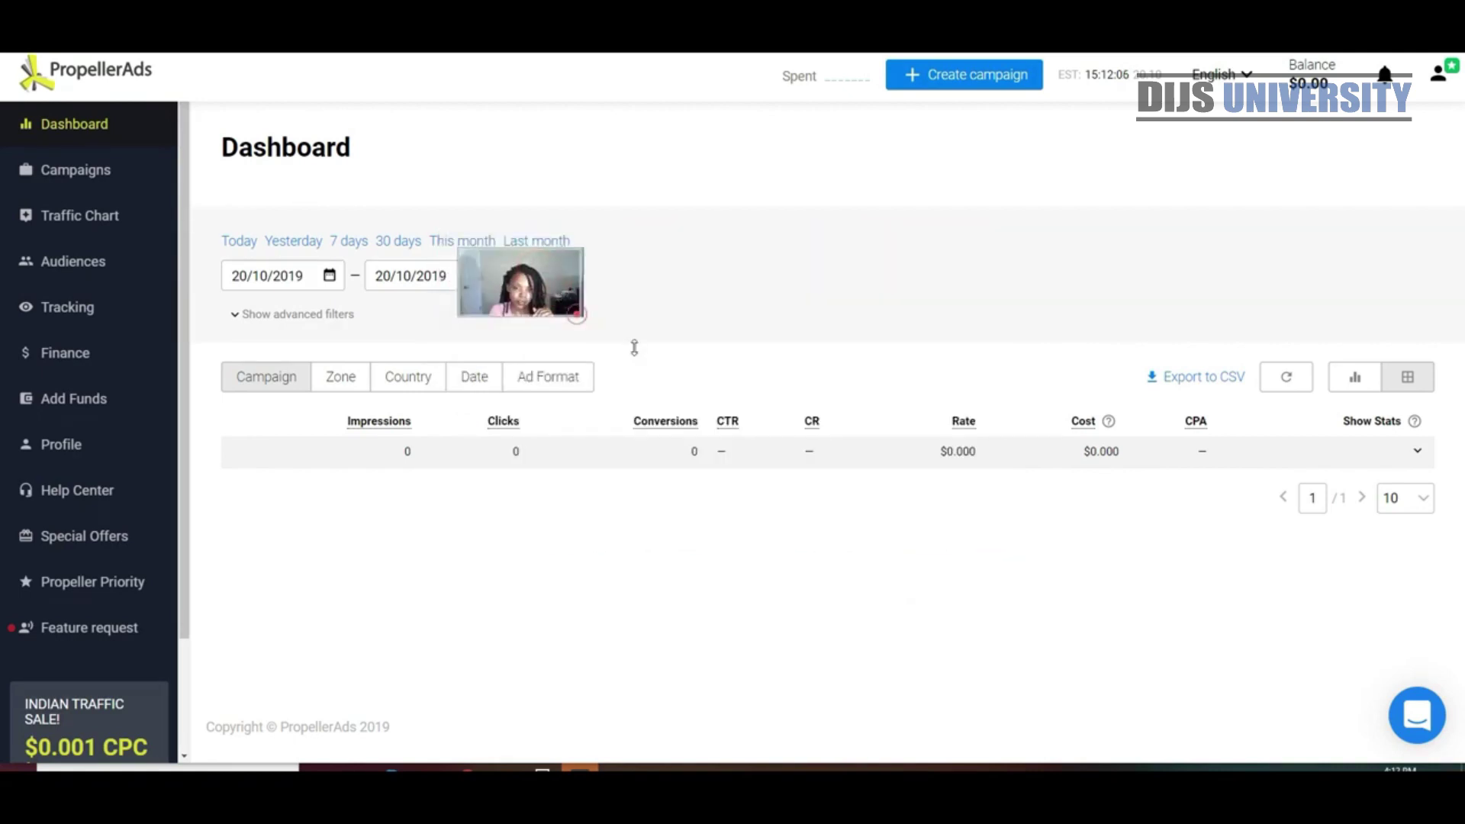
drag(640, 329, 1455, 714)
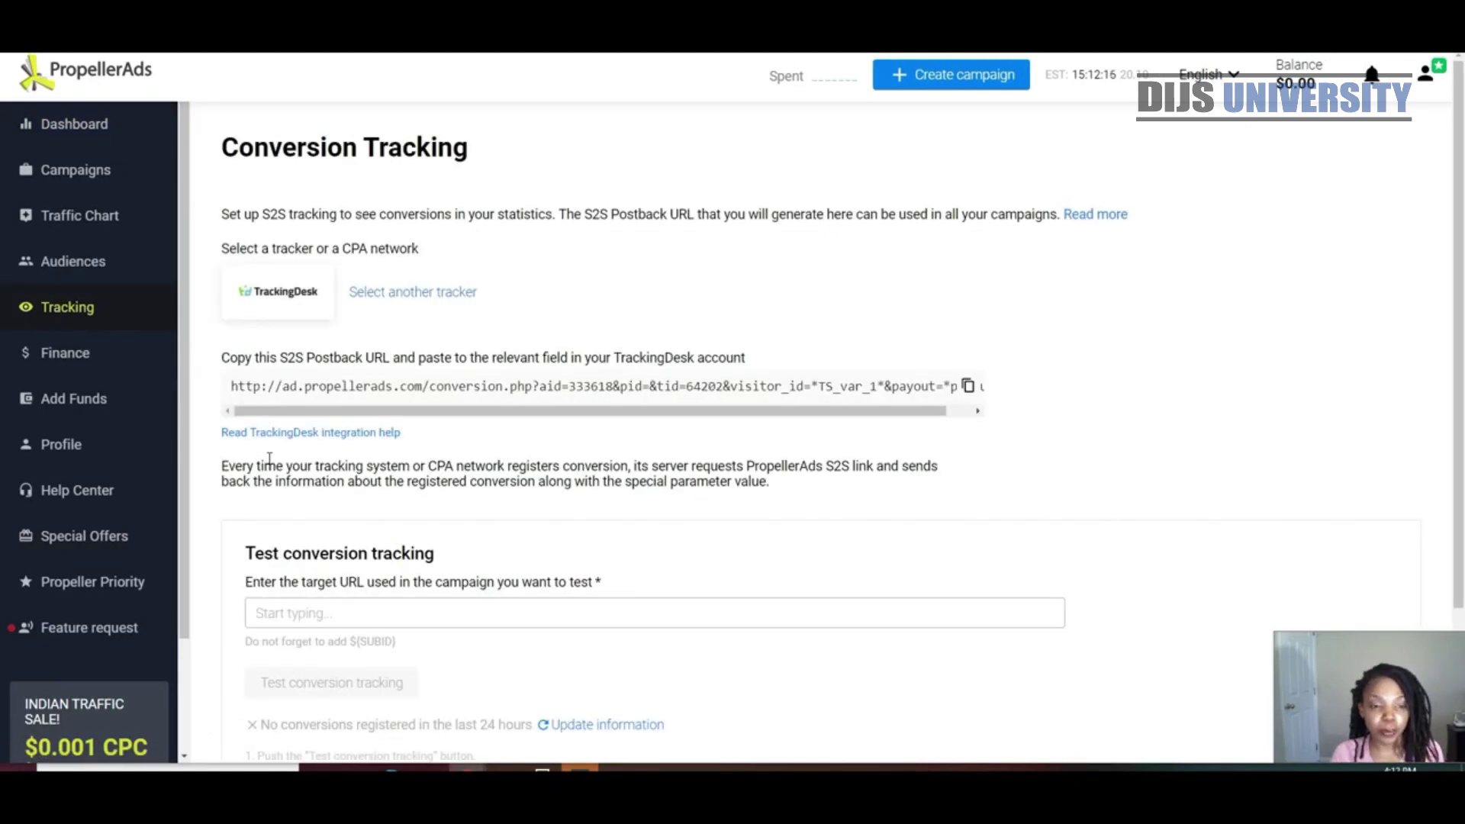
click(413, 292)
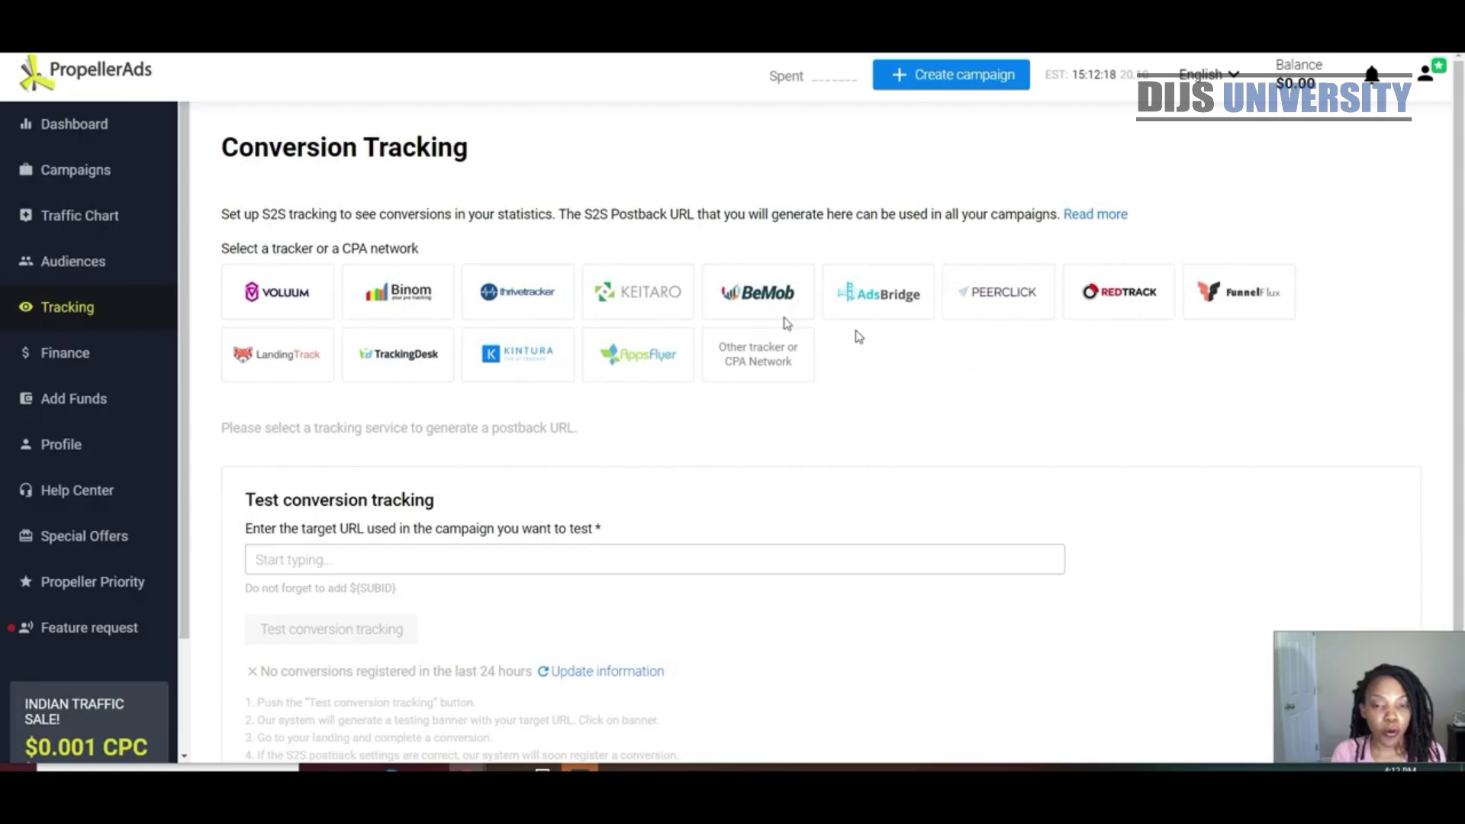
click(279, 293)
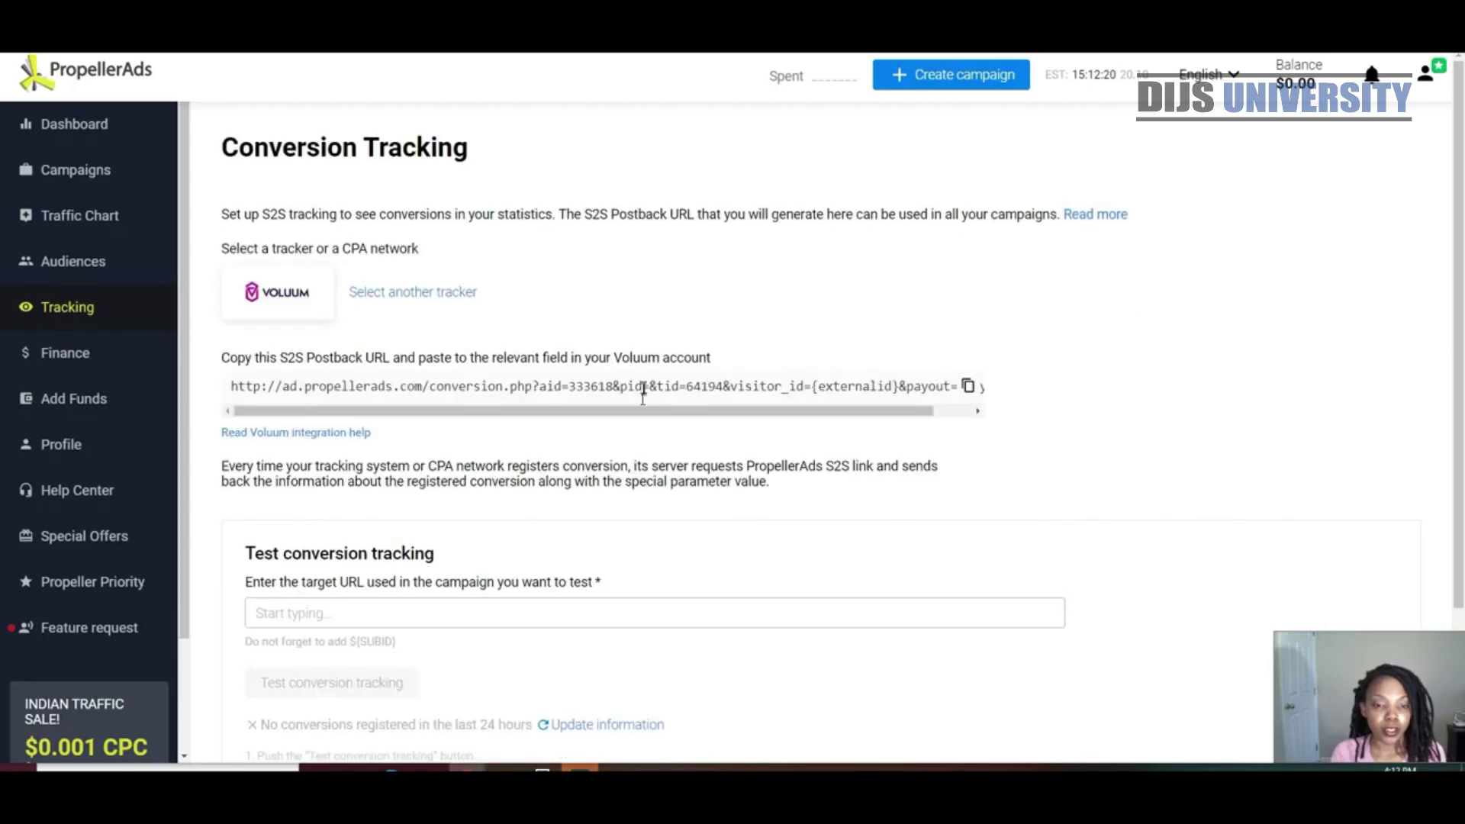
Check the aid 333618 and tid 64194 values in the Voluum postback URL, then reopen tracker choices
double_click(572, 387)
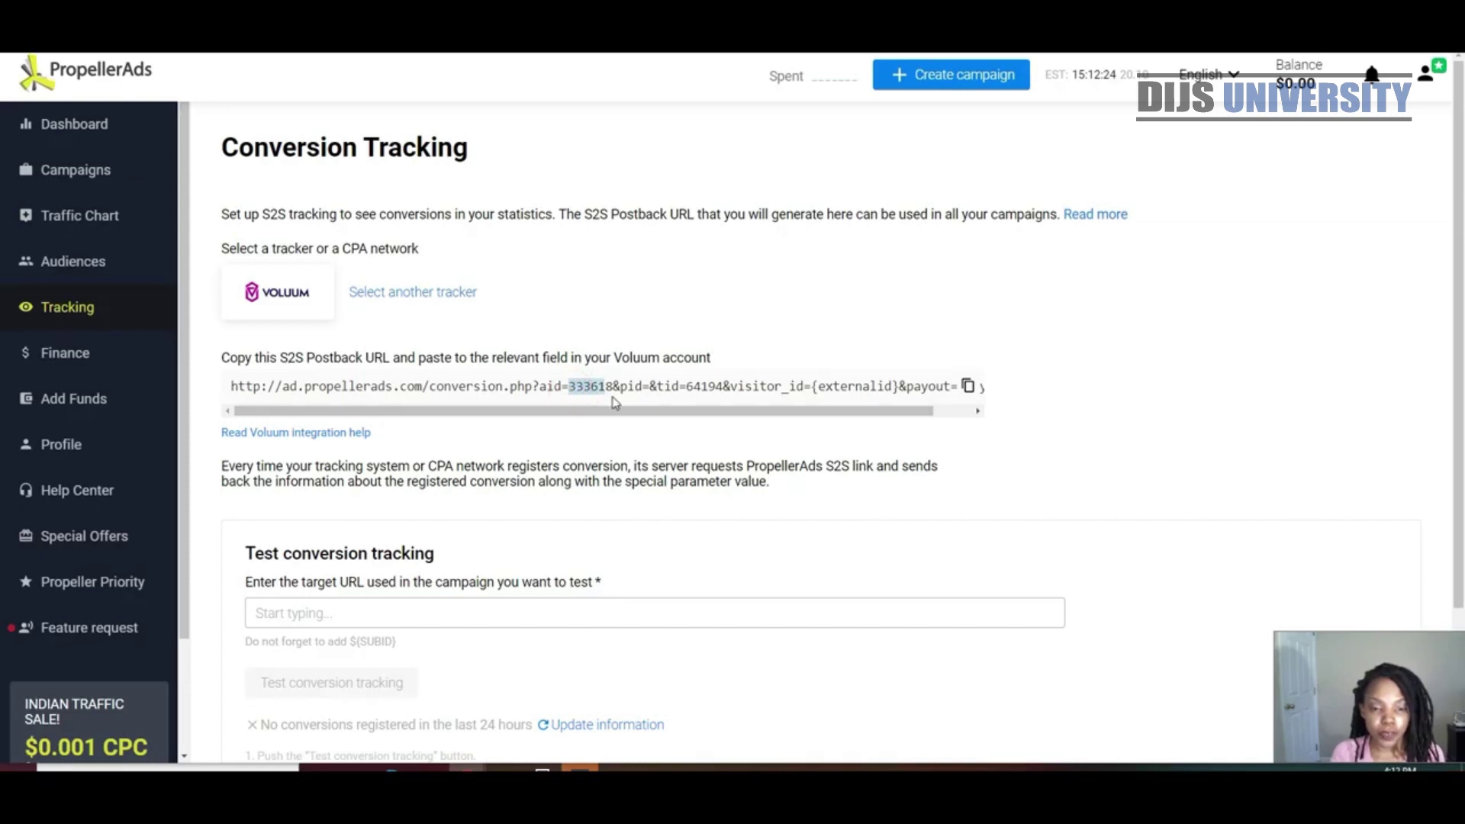
click(688, 382)
drag(708, 383, 722, 379)
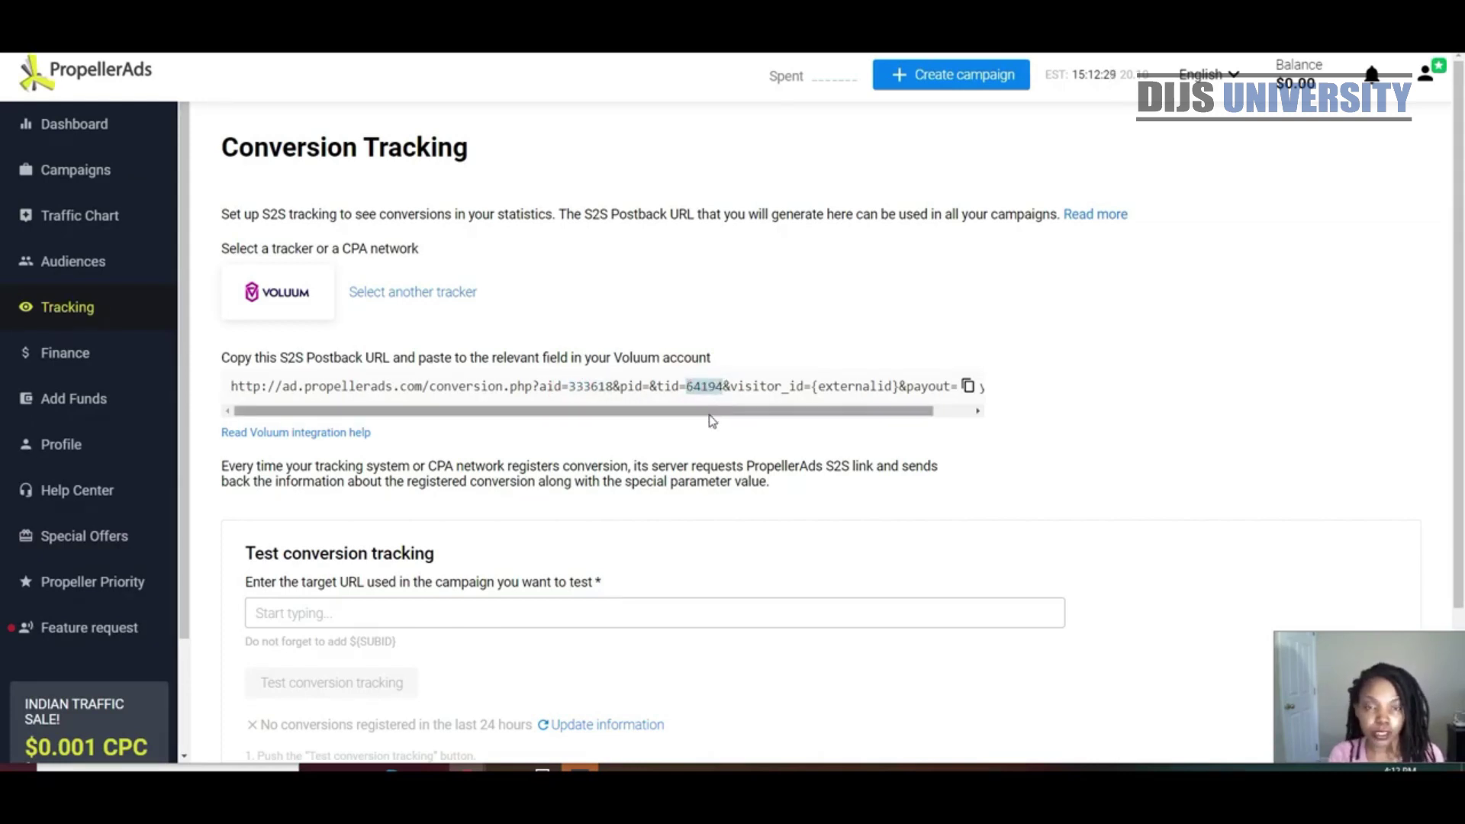
click(442, 291)
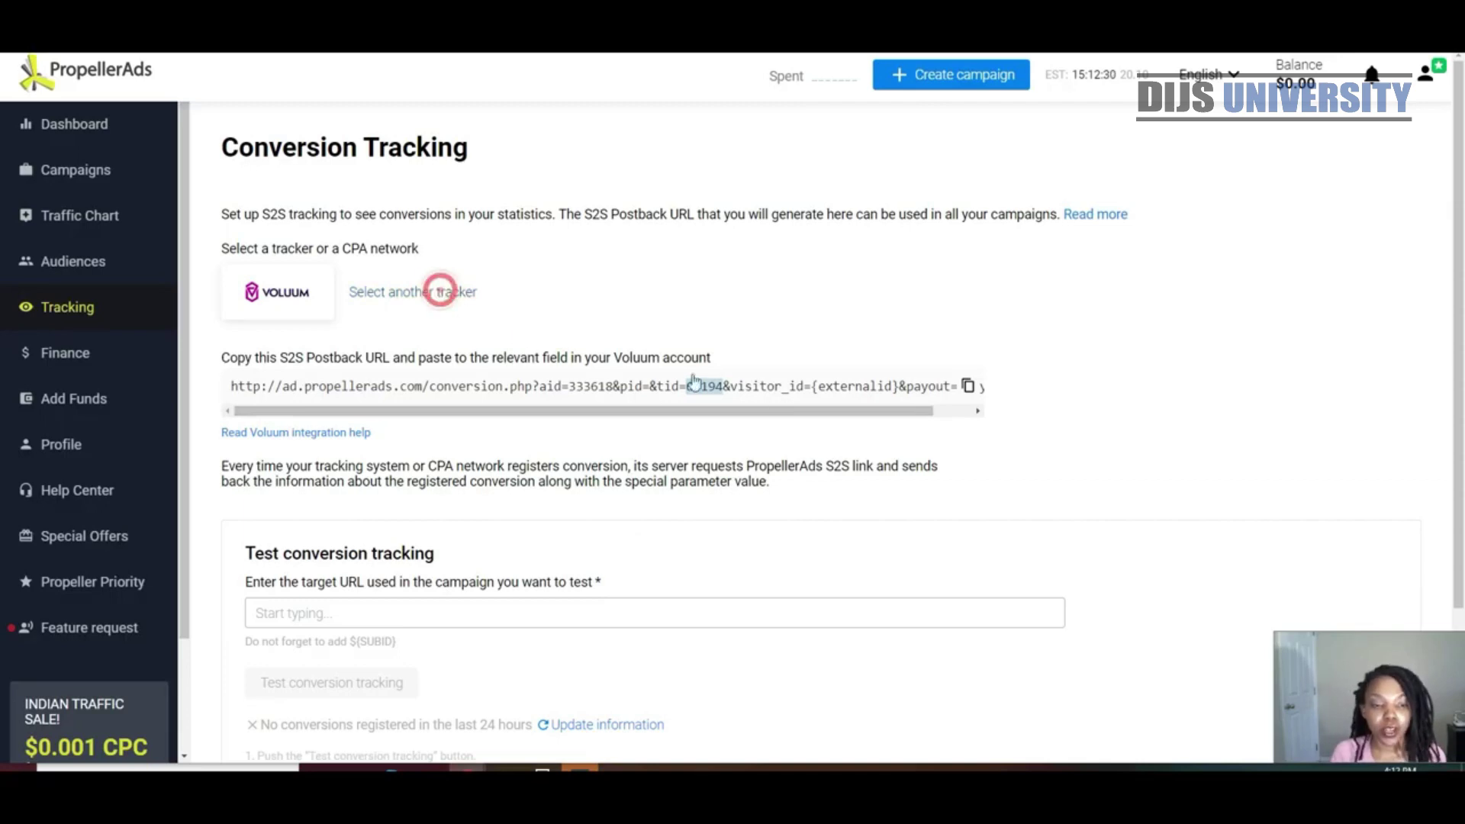
Select 'Other tracker or CPA Network' and read the reminder to rename visitor_id and payout
click(776, 372)
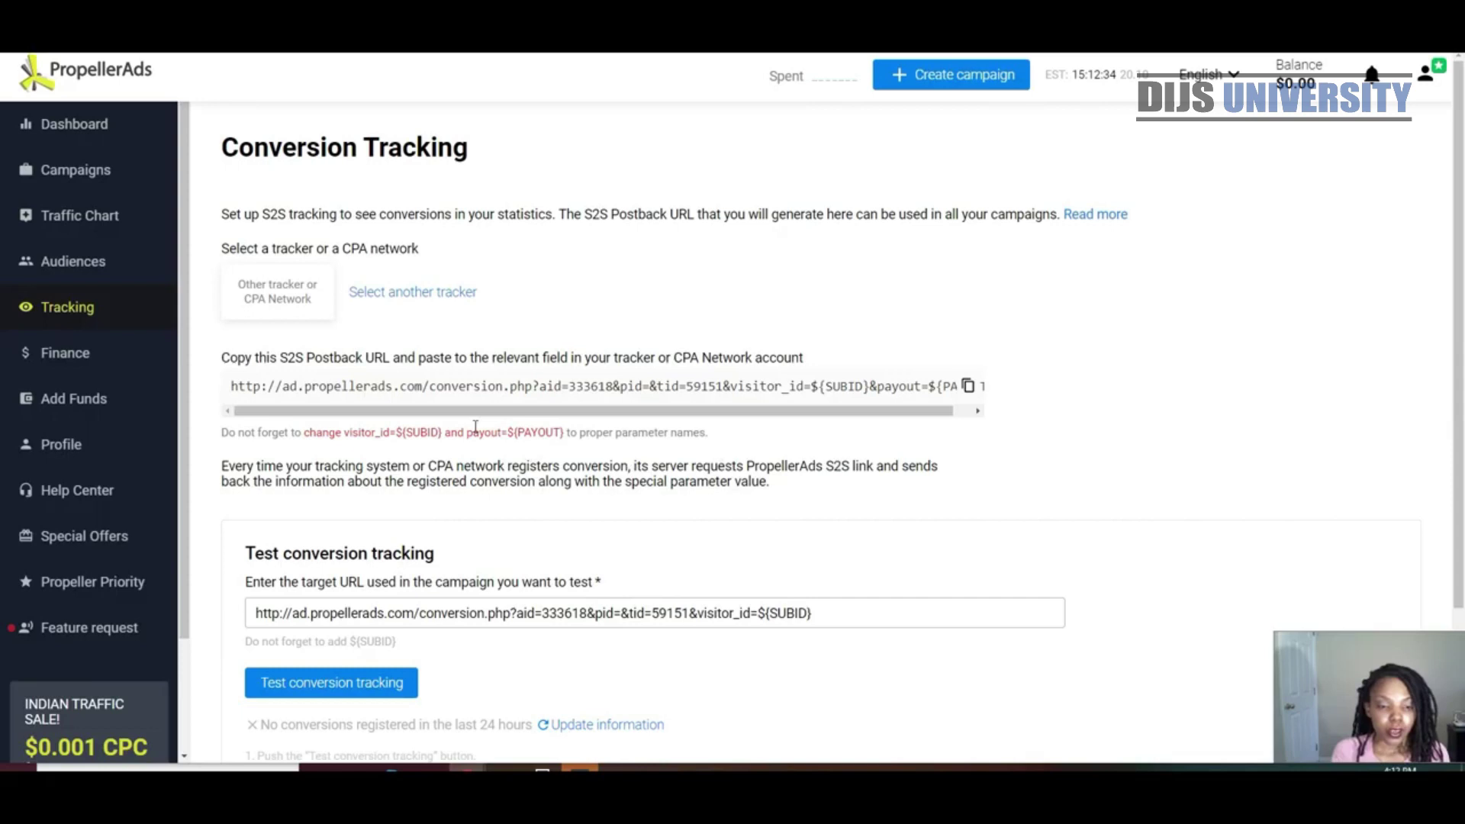
drag(308, 435, 572, 430)
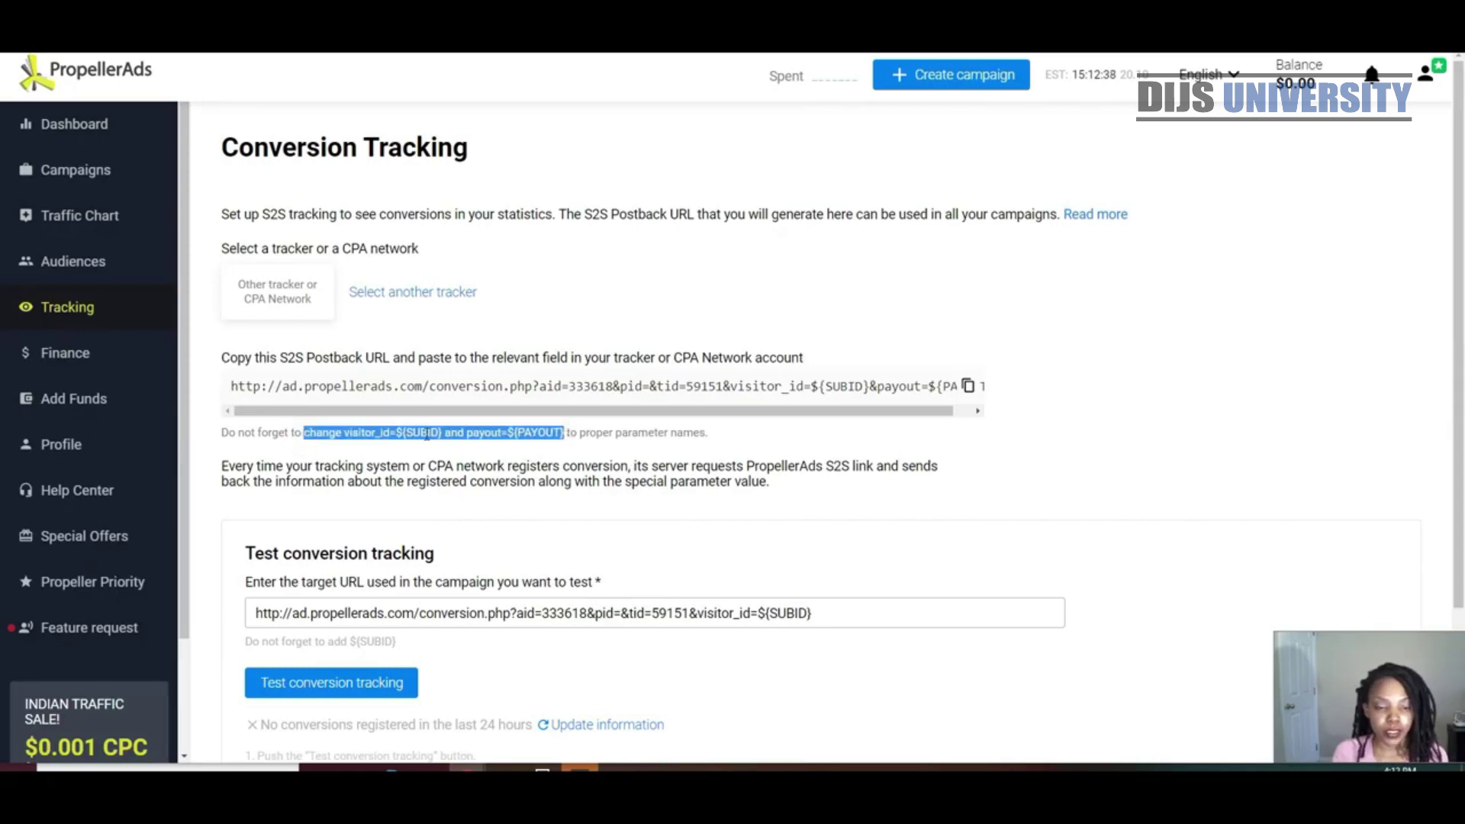
click(402, 435)
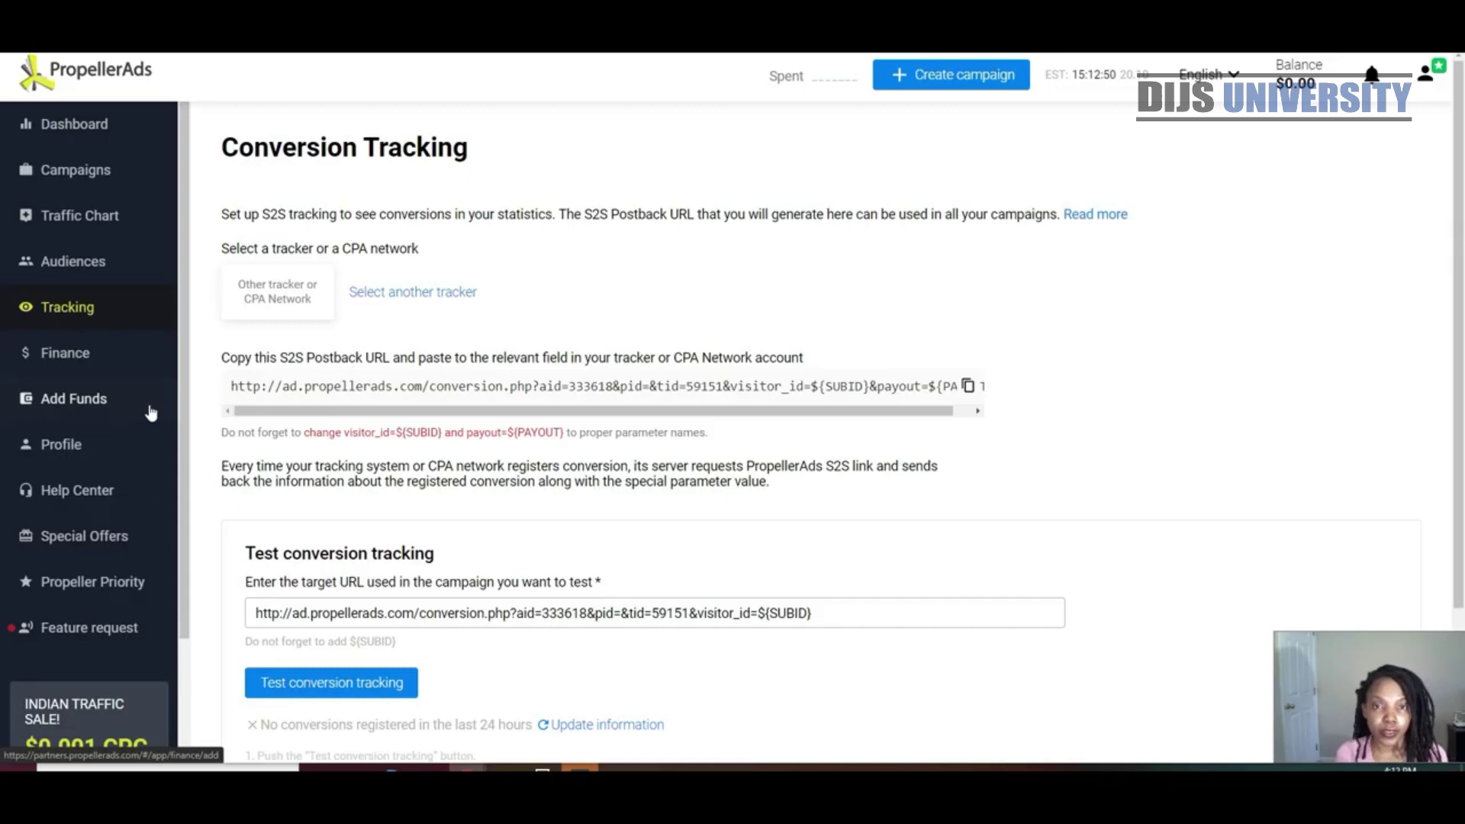
Inspect the aid parameter and ${SUBID} placeholder in the generic postback URL
click(541, 384)
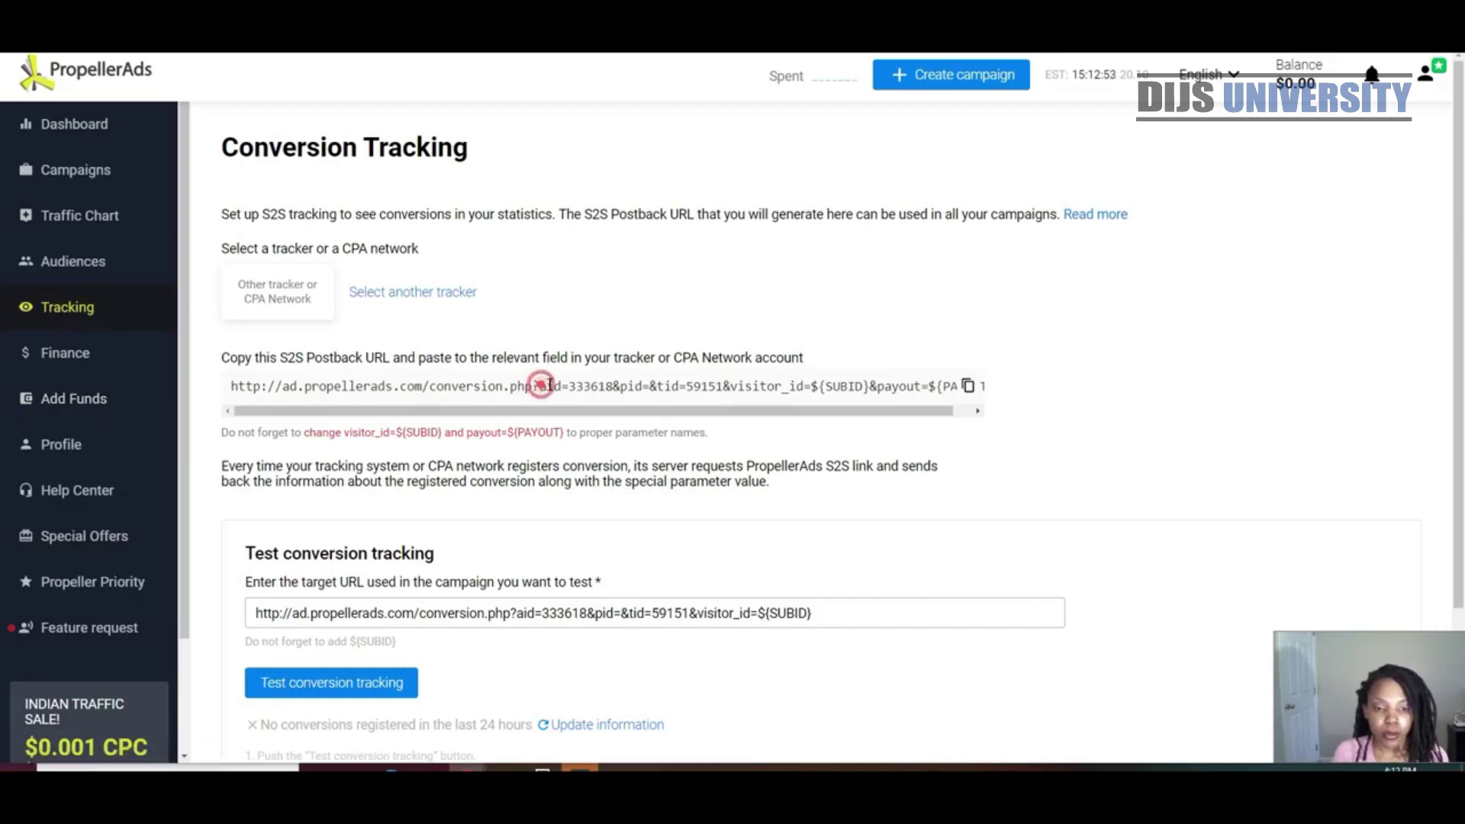
drag(541, 384, 559, 384)
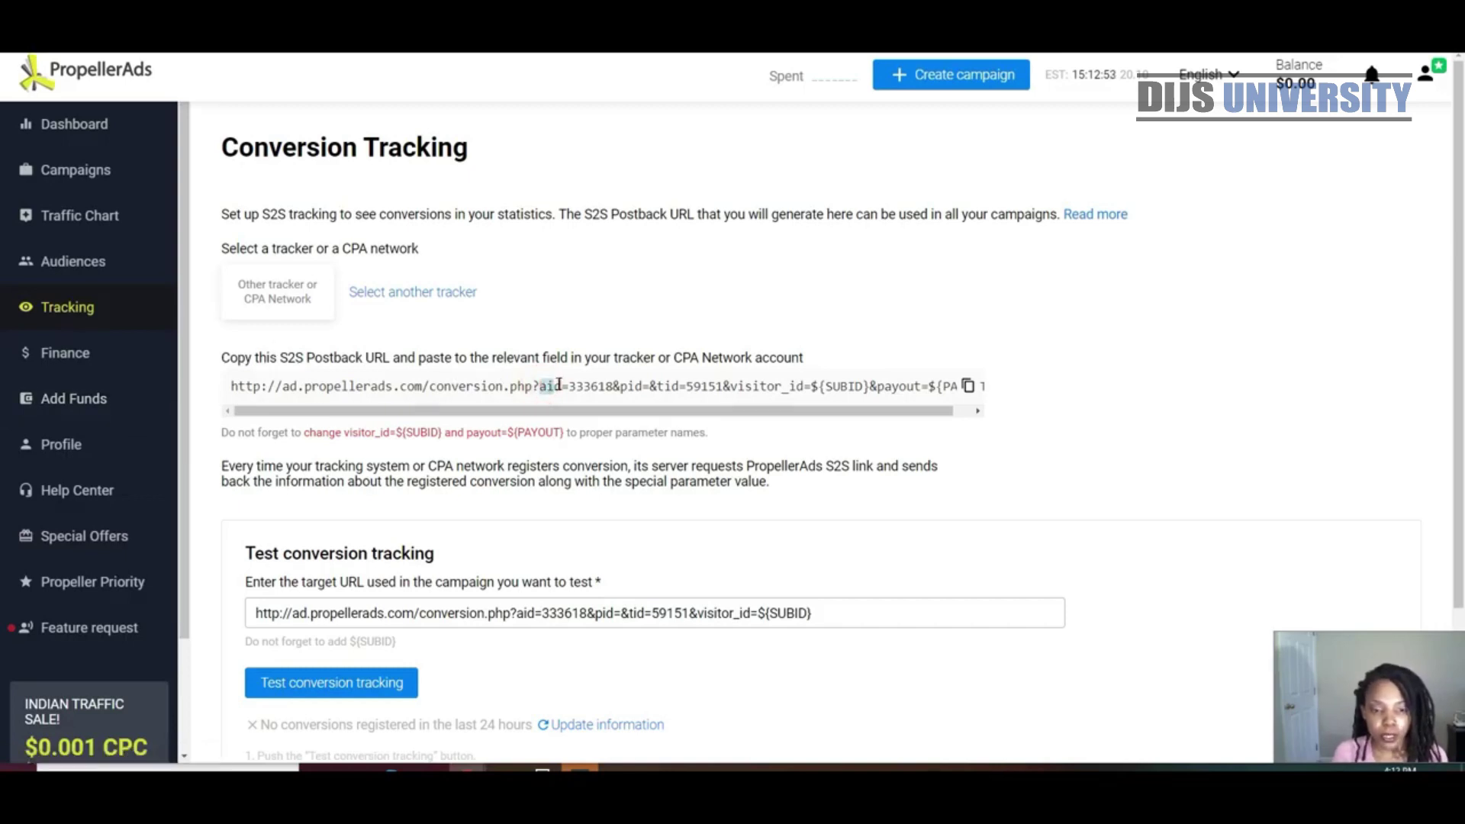
click(565, 385)
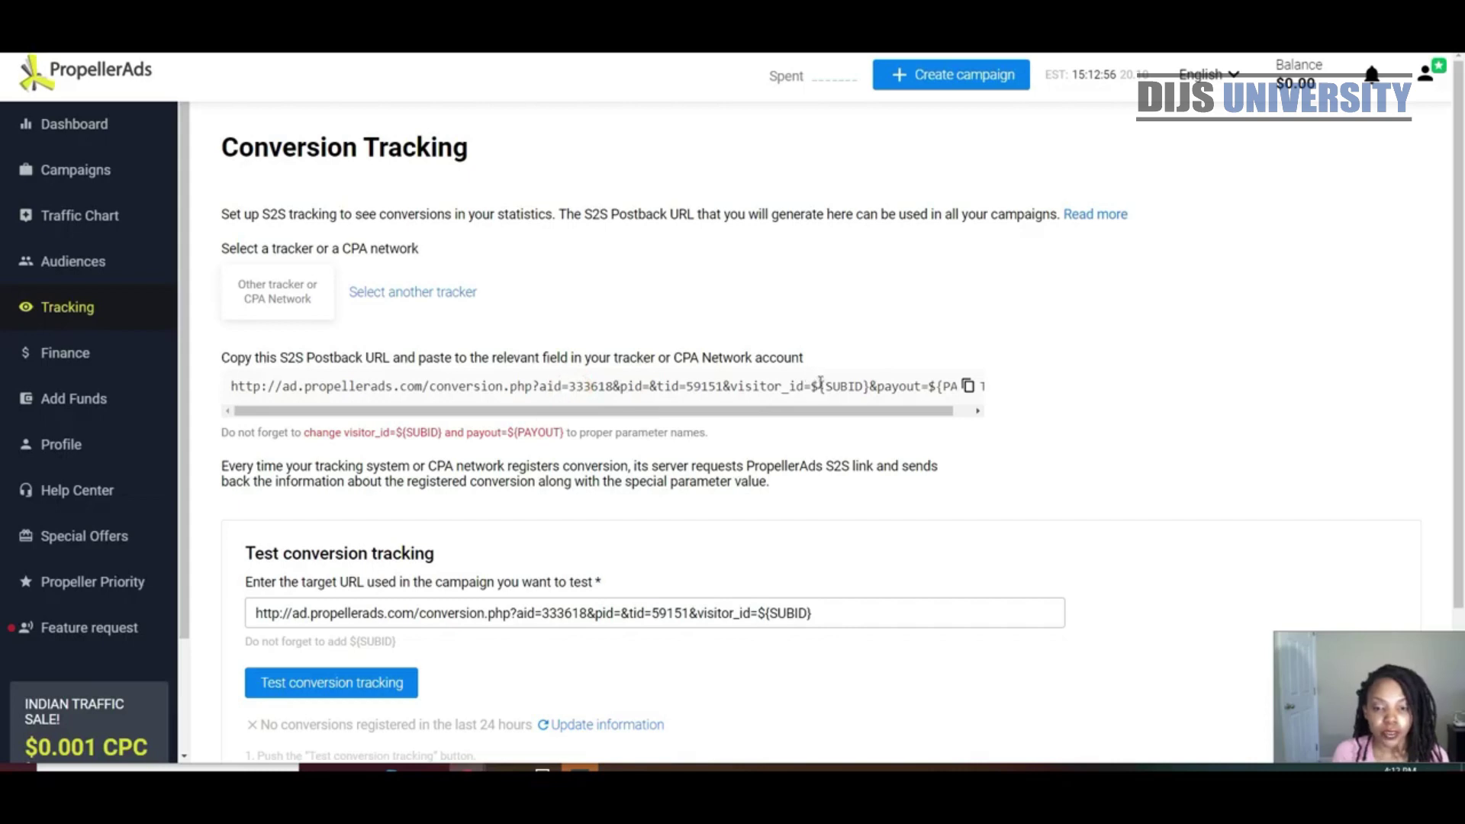
click(820, 384)
drag(811, 385, 868, 385)
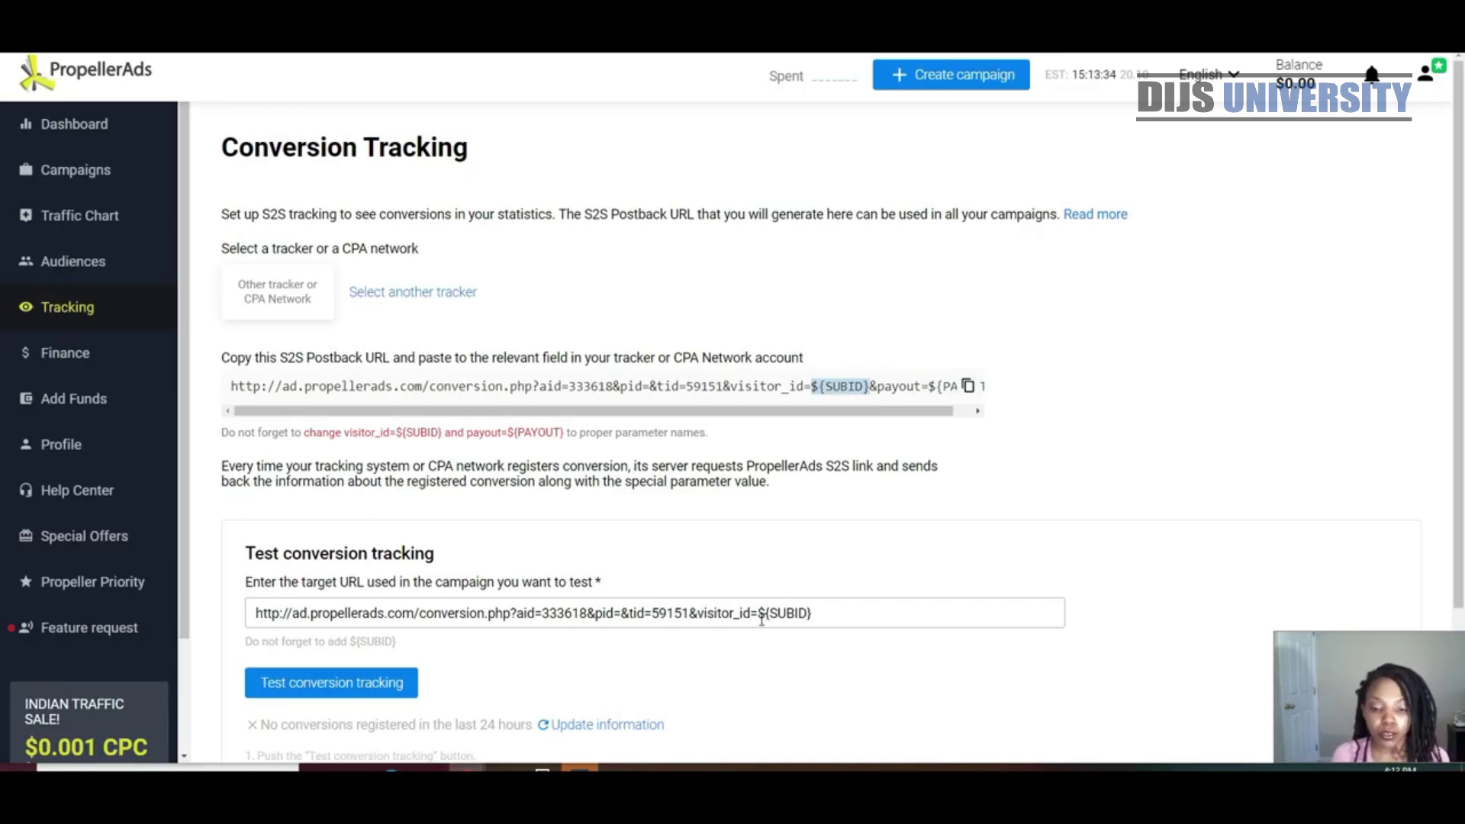
Confirm ${SUBID} in the test and postback URLs and copy the generic S2S postback URL
drag(759, 615, 814, 615)
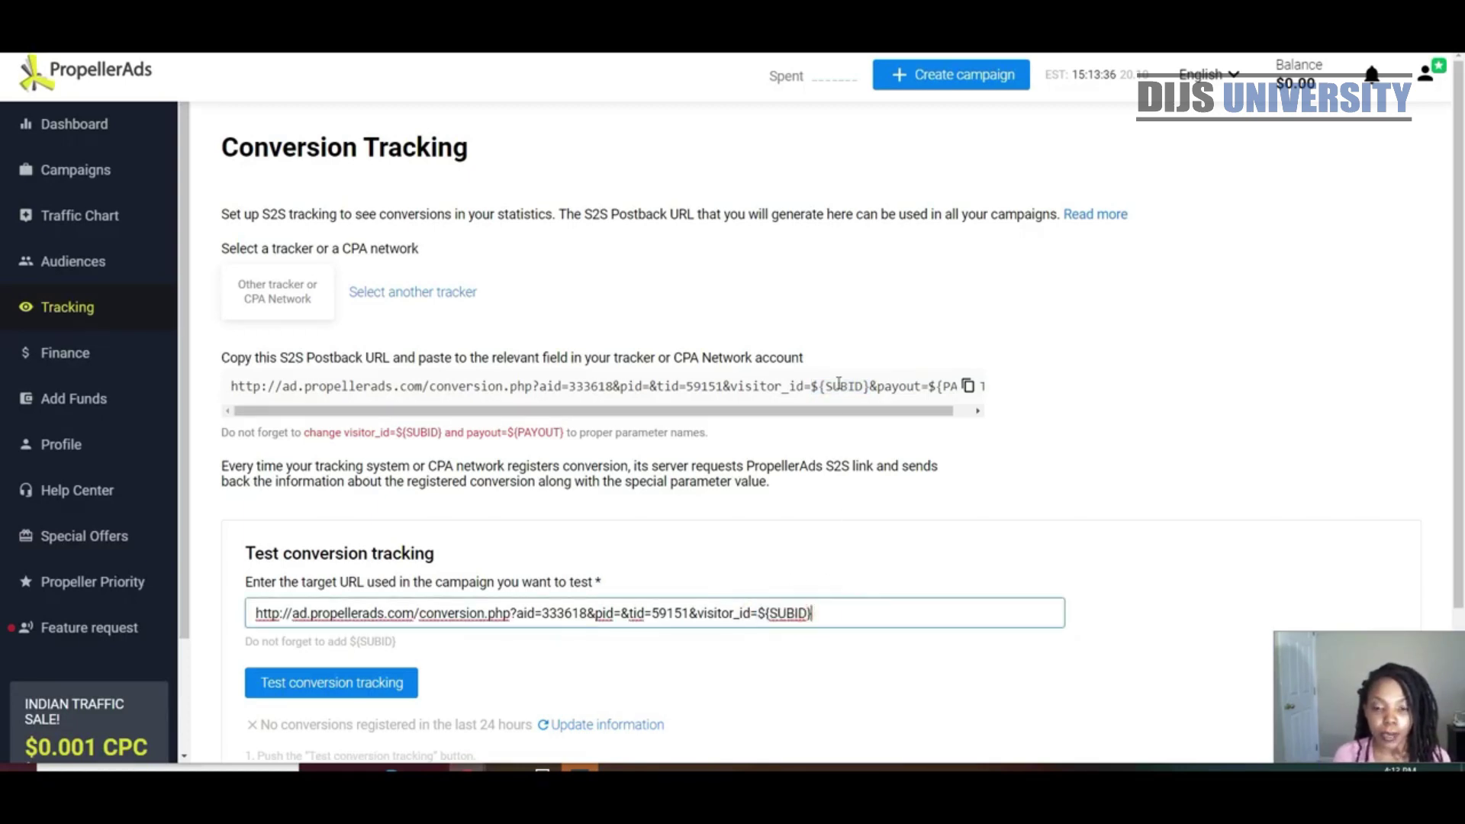
drag(809, 387, 873, 389)
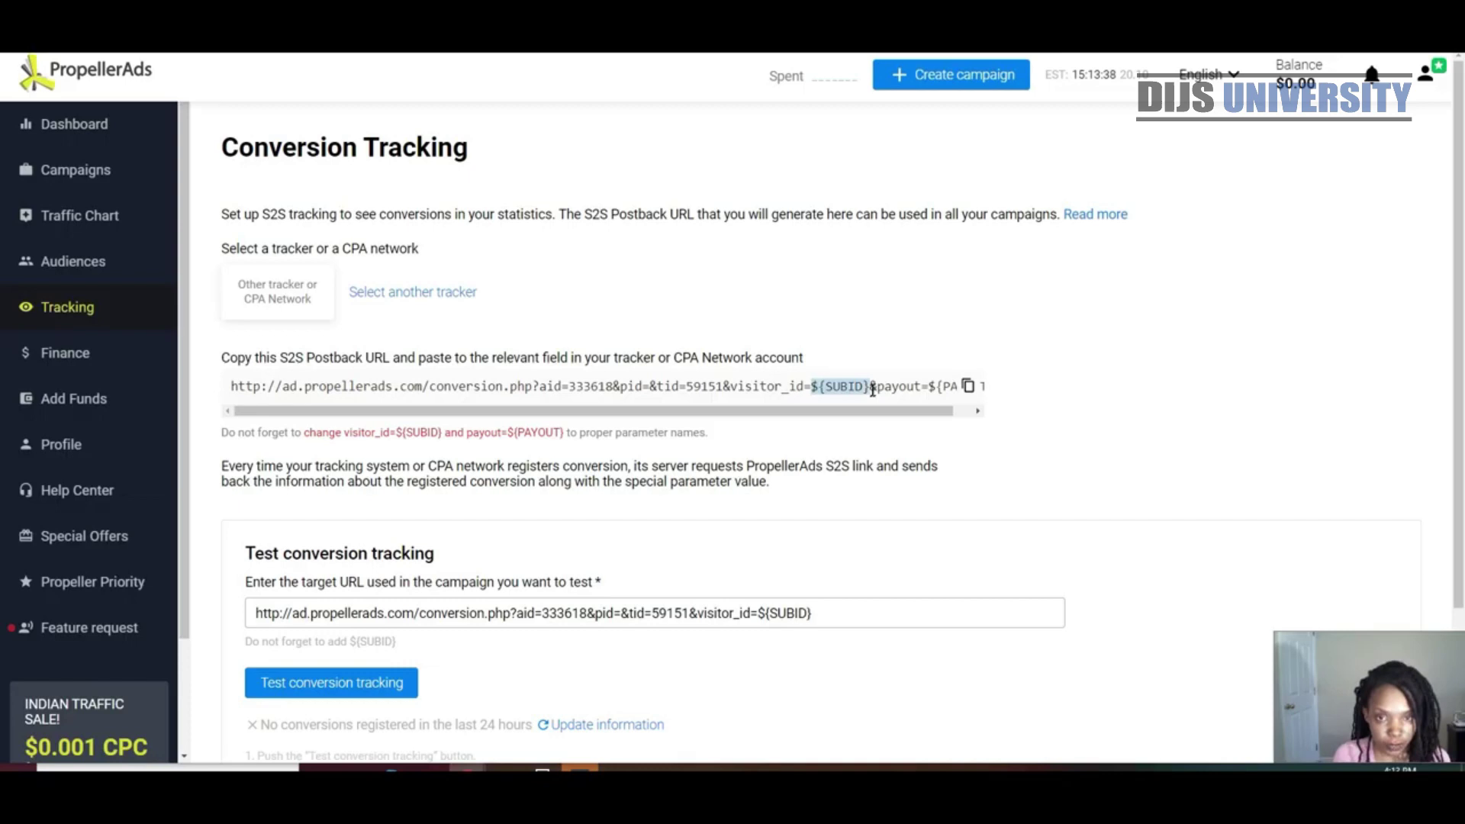
click(840, 387)
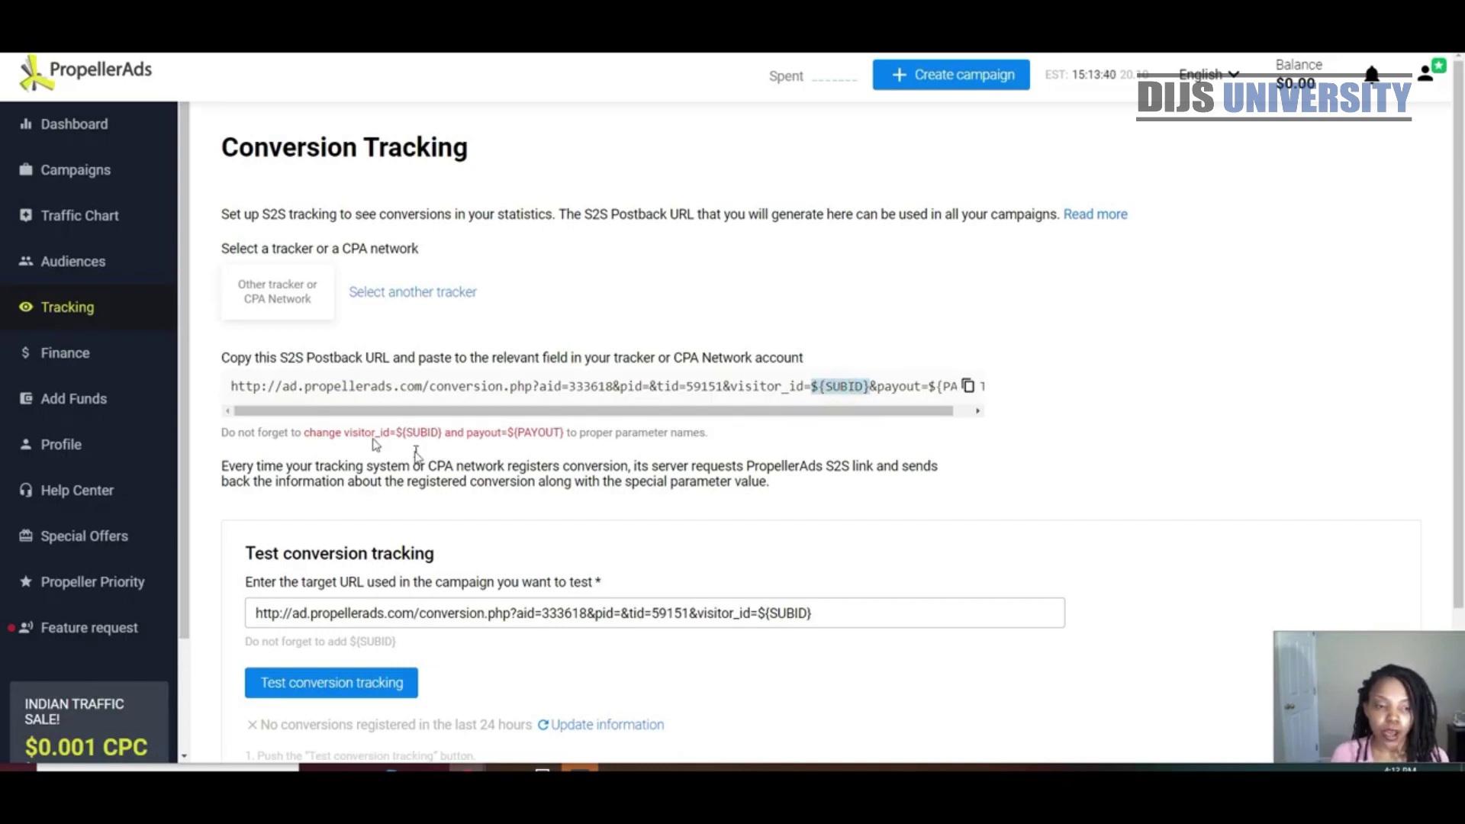
click(891, 383)
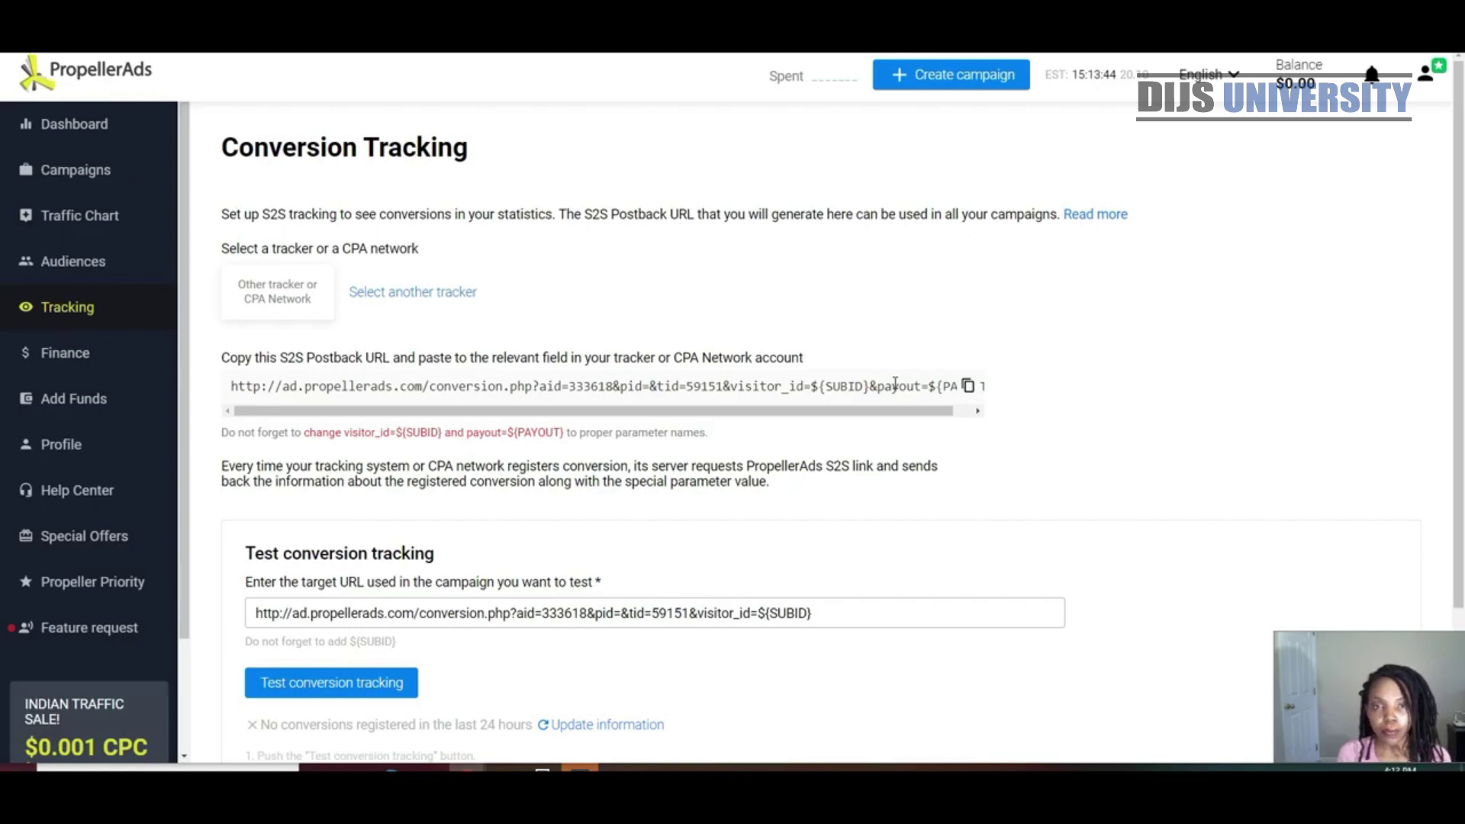
click(968, 387)
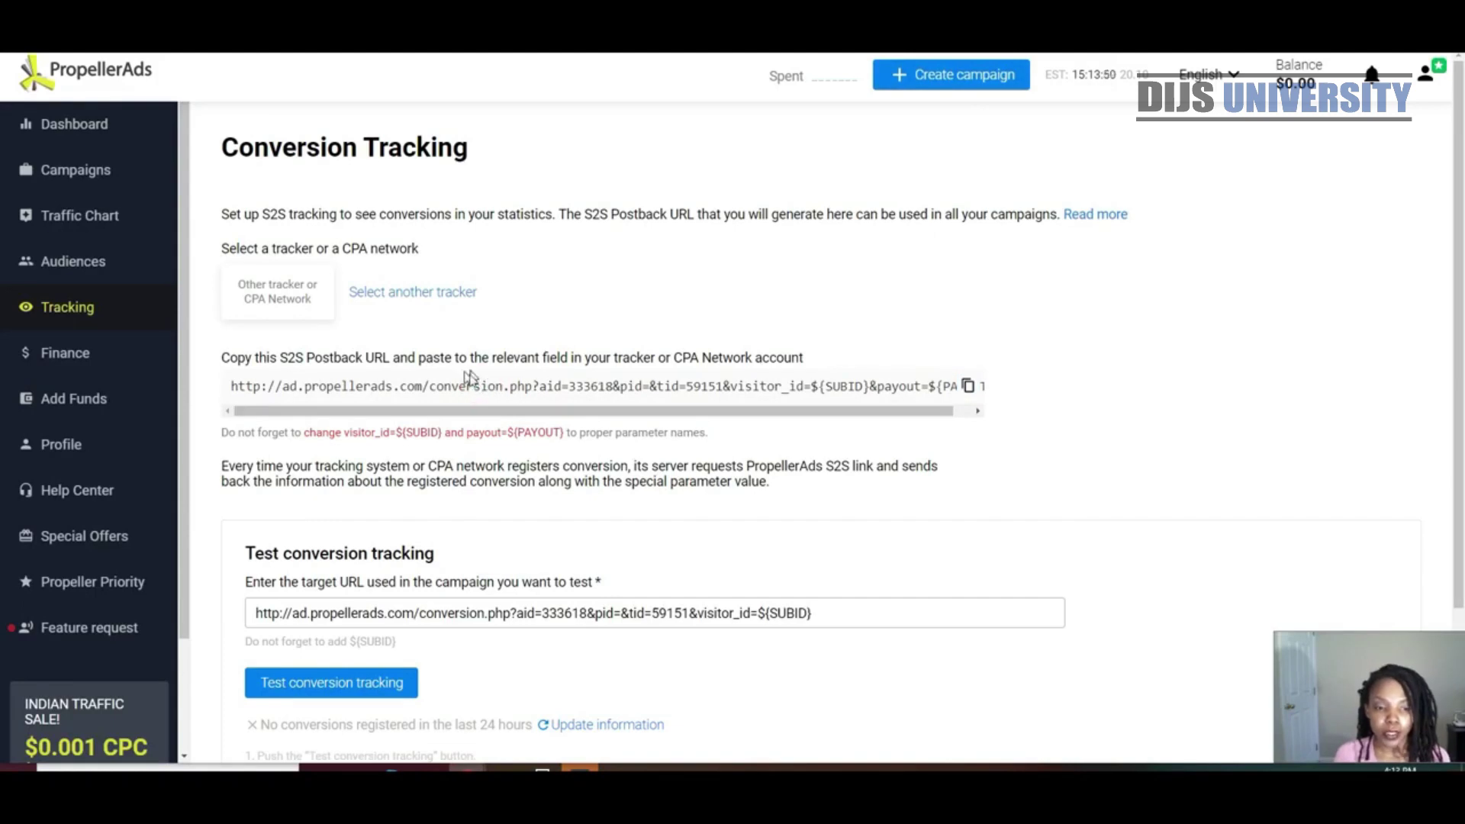
double_click(284, 357)
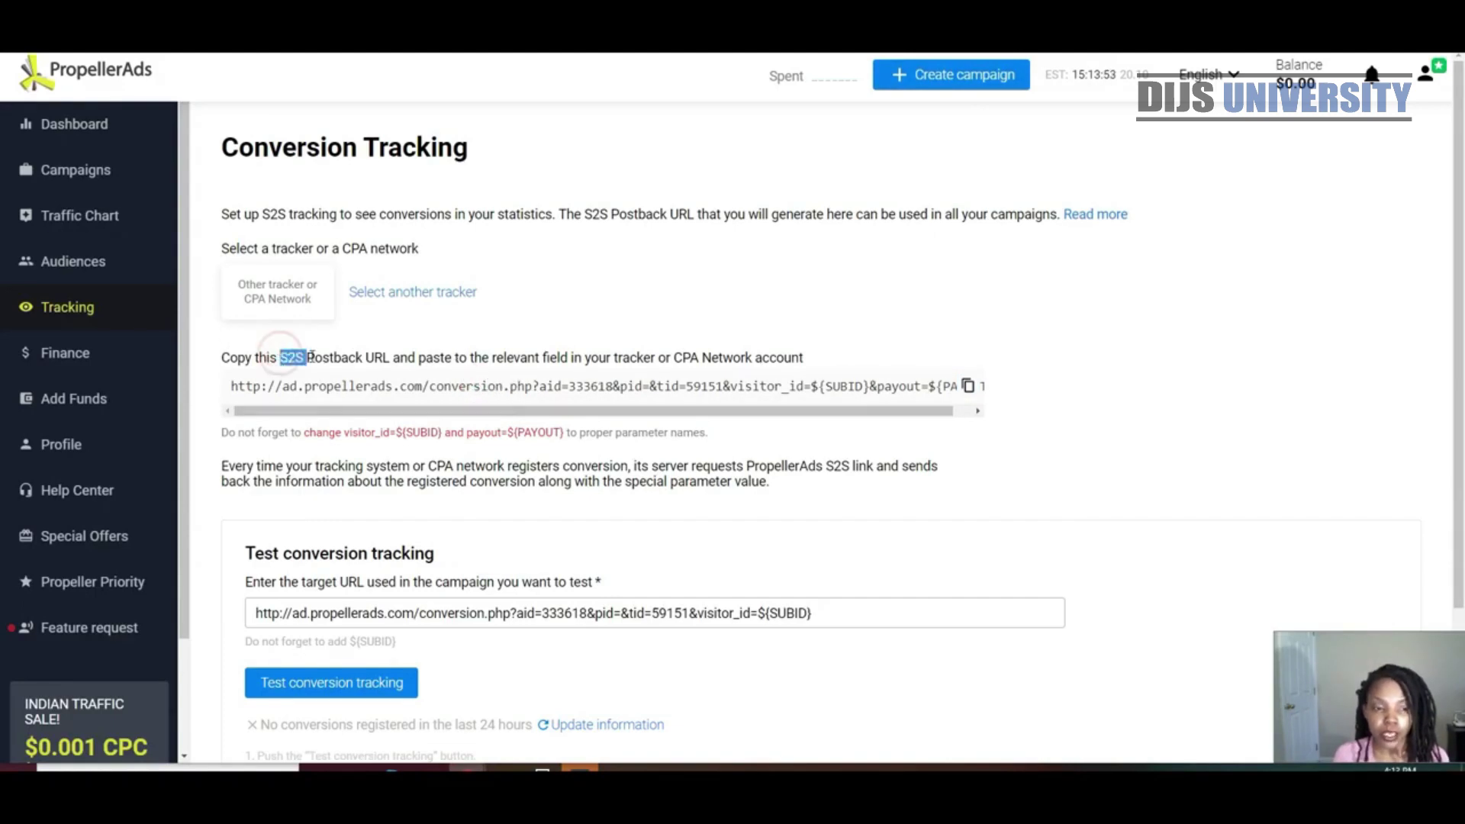
click(467, 372)
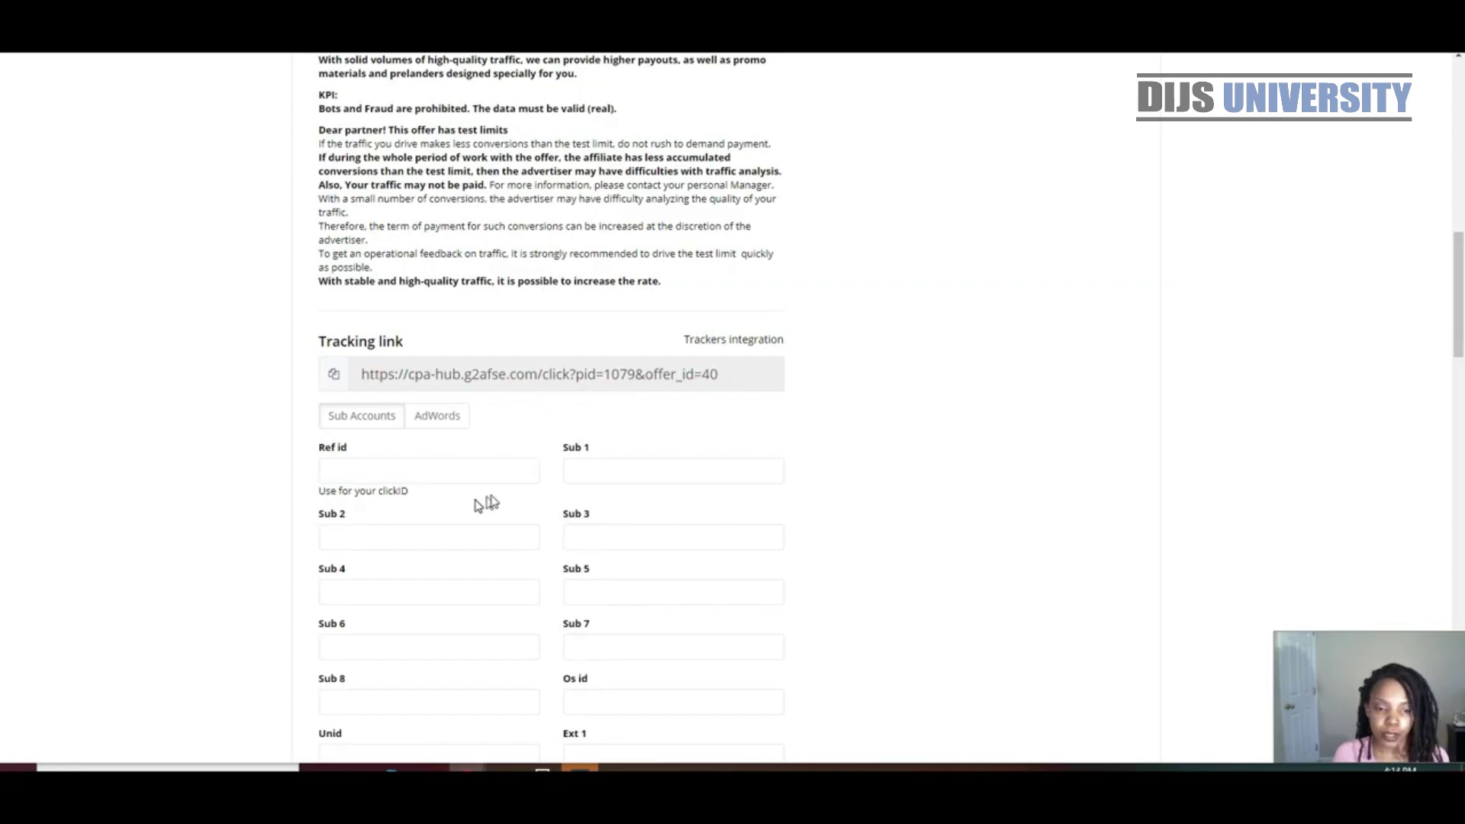
Scroll the CPA Hub offer page past the tracking link down to Your Postbacks
scroll(615, 442, down, 2)
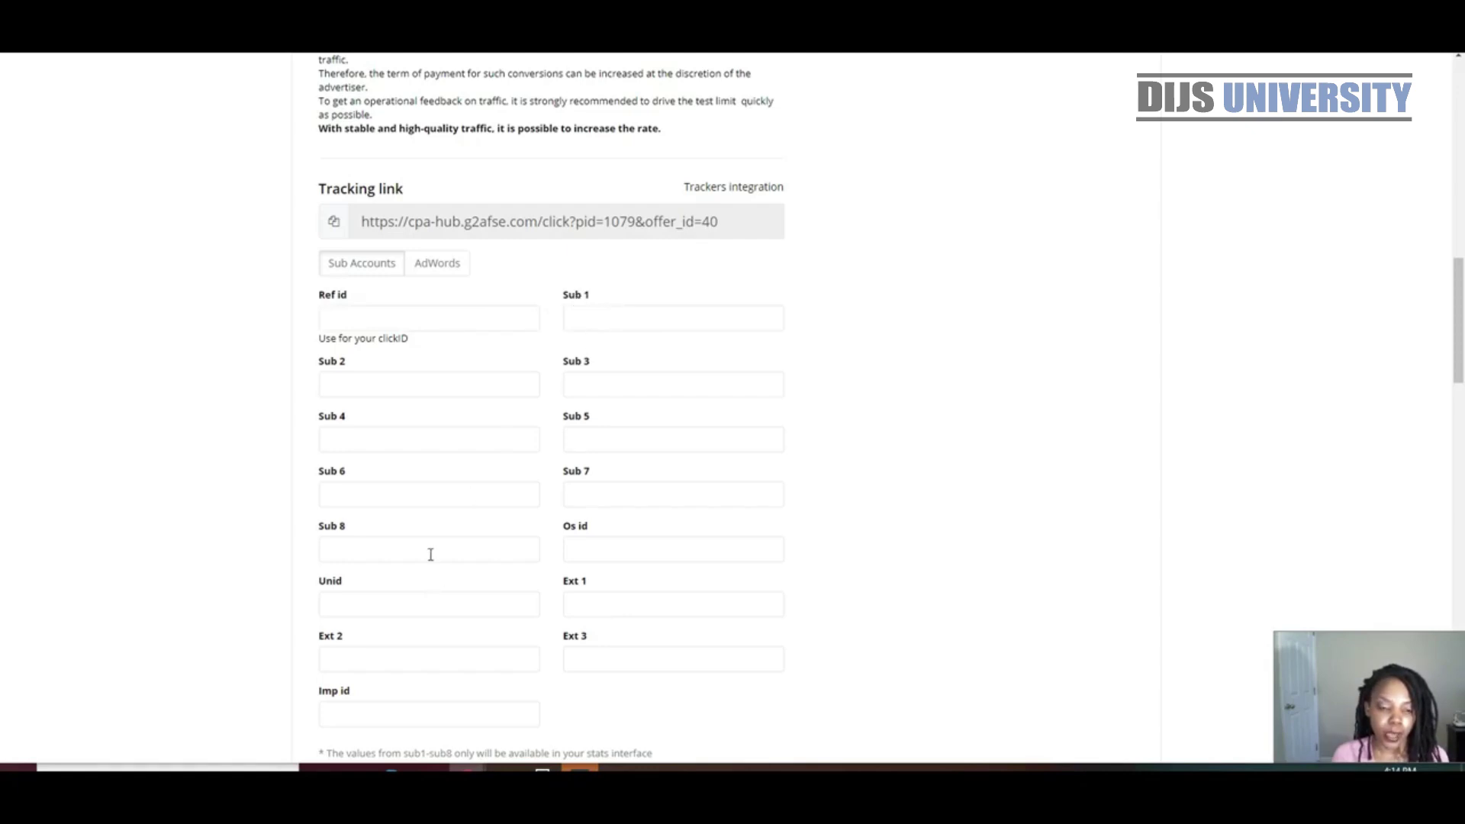
scroll(420, 546, down, 1)
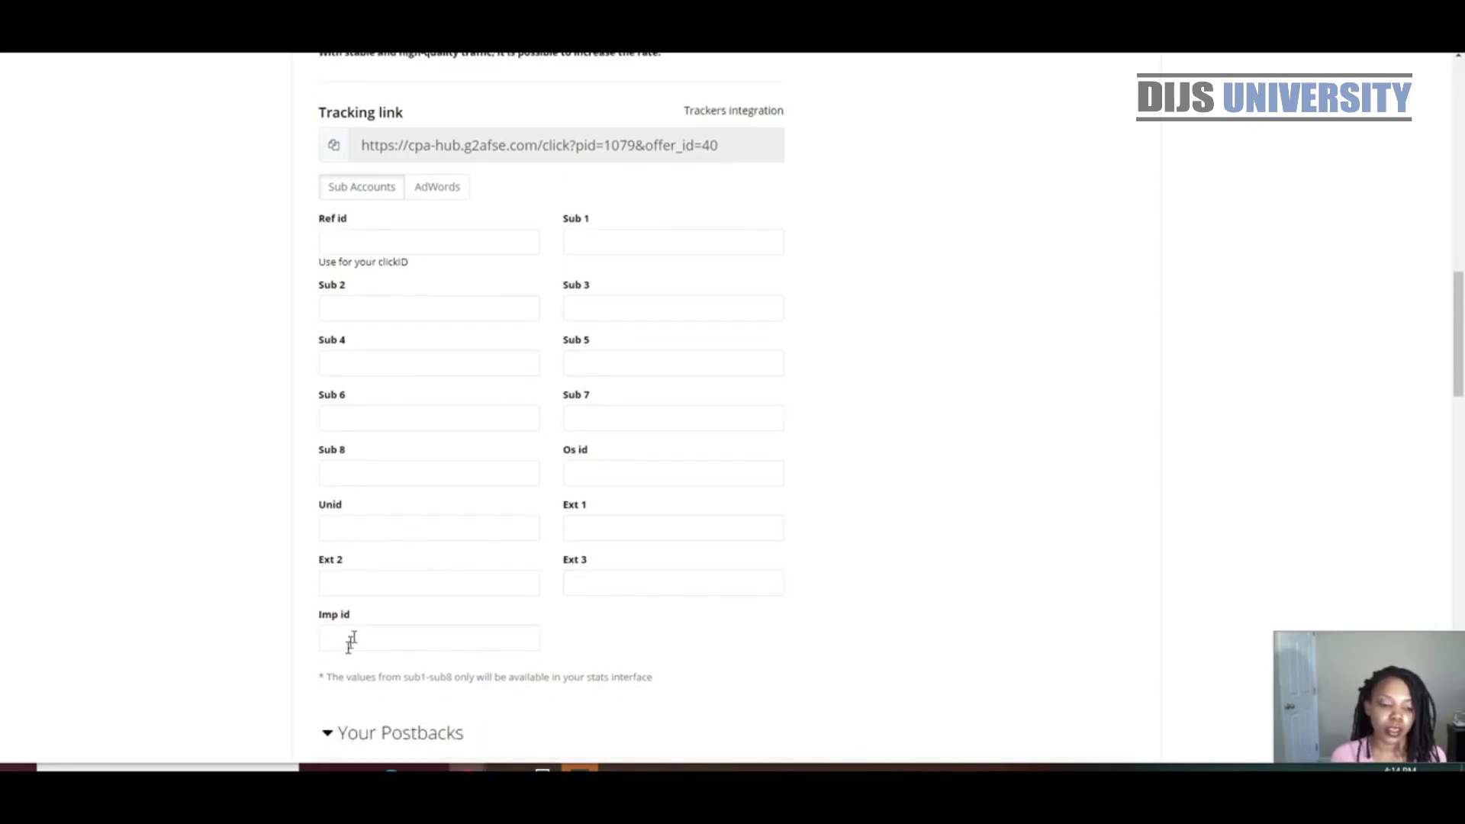
scroll(351, 645, down, 2)
scroll(580, 633, down, 1)
scroll(740, 569, down, 2)
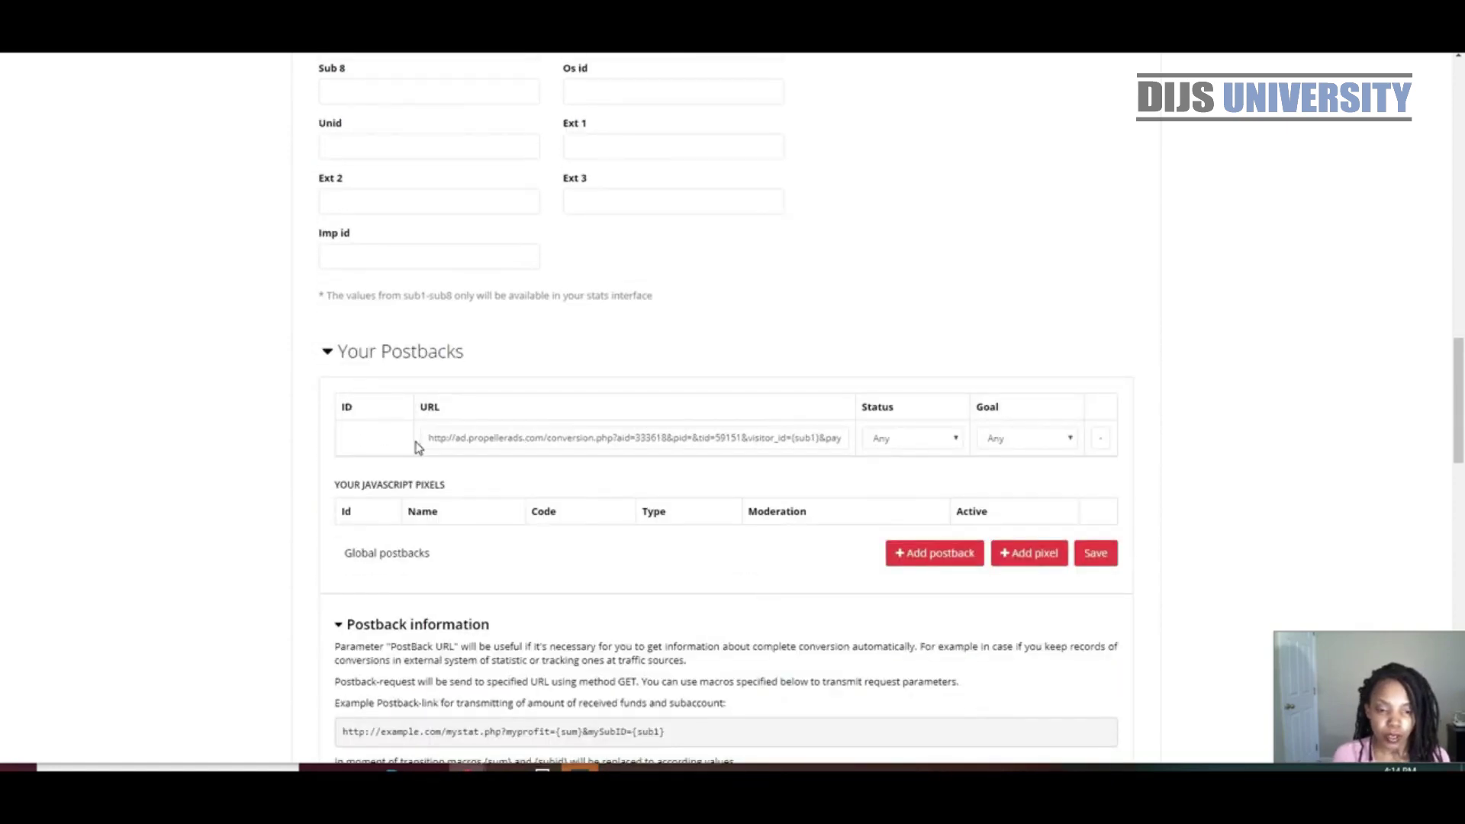
drag(427, 441, 856, 441)
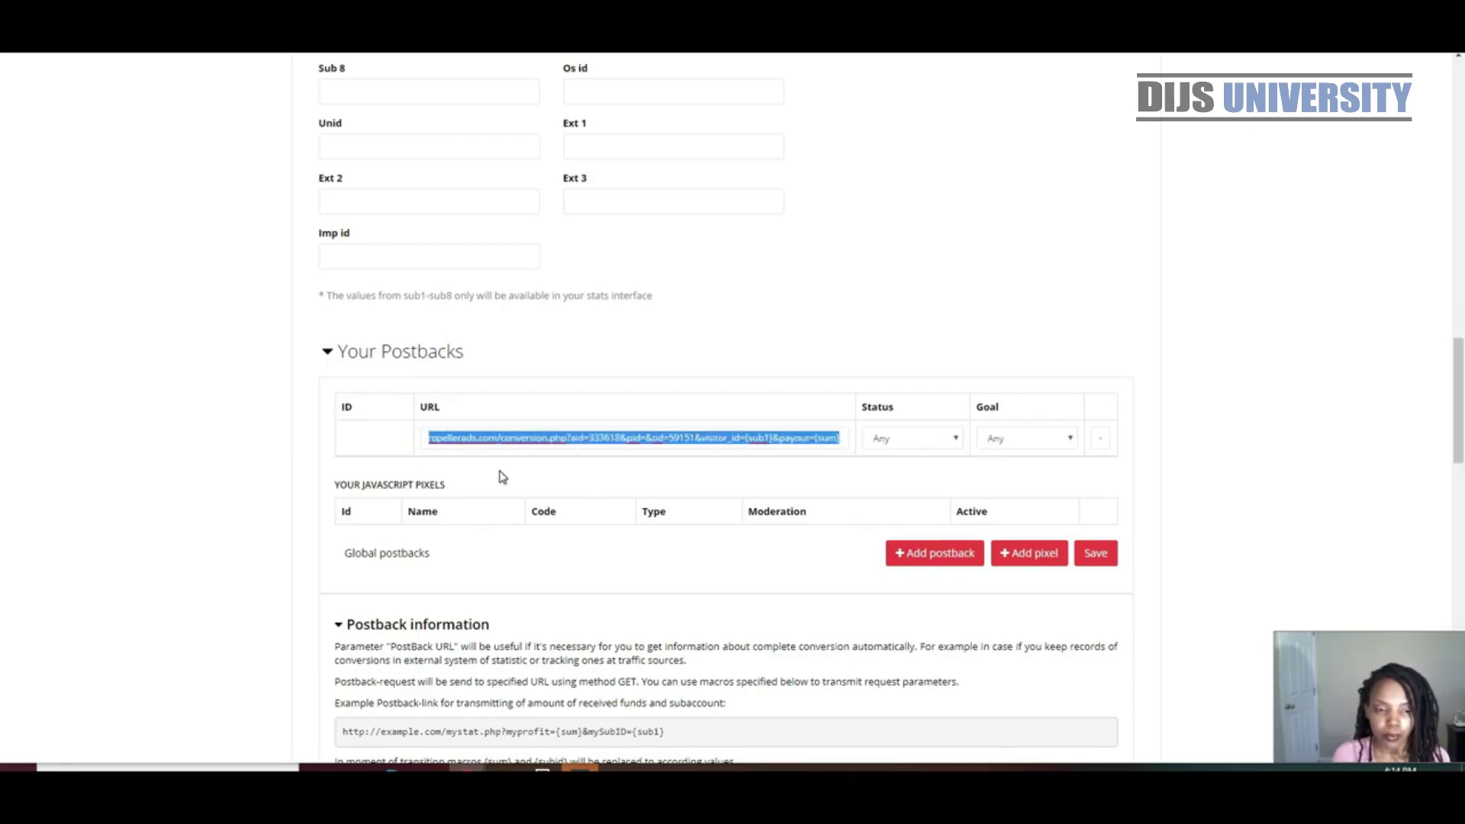
click(606, 440)
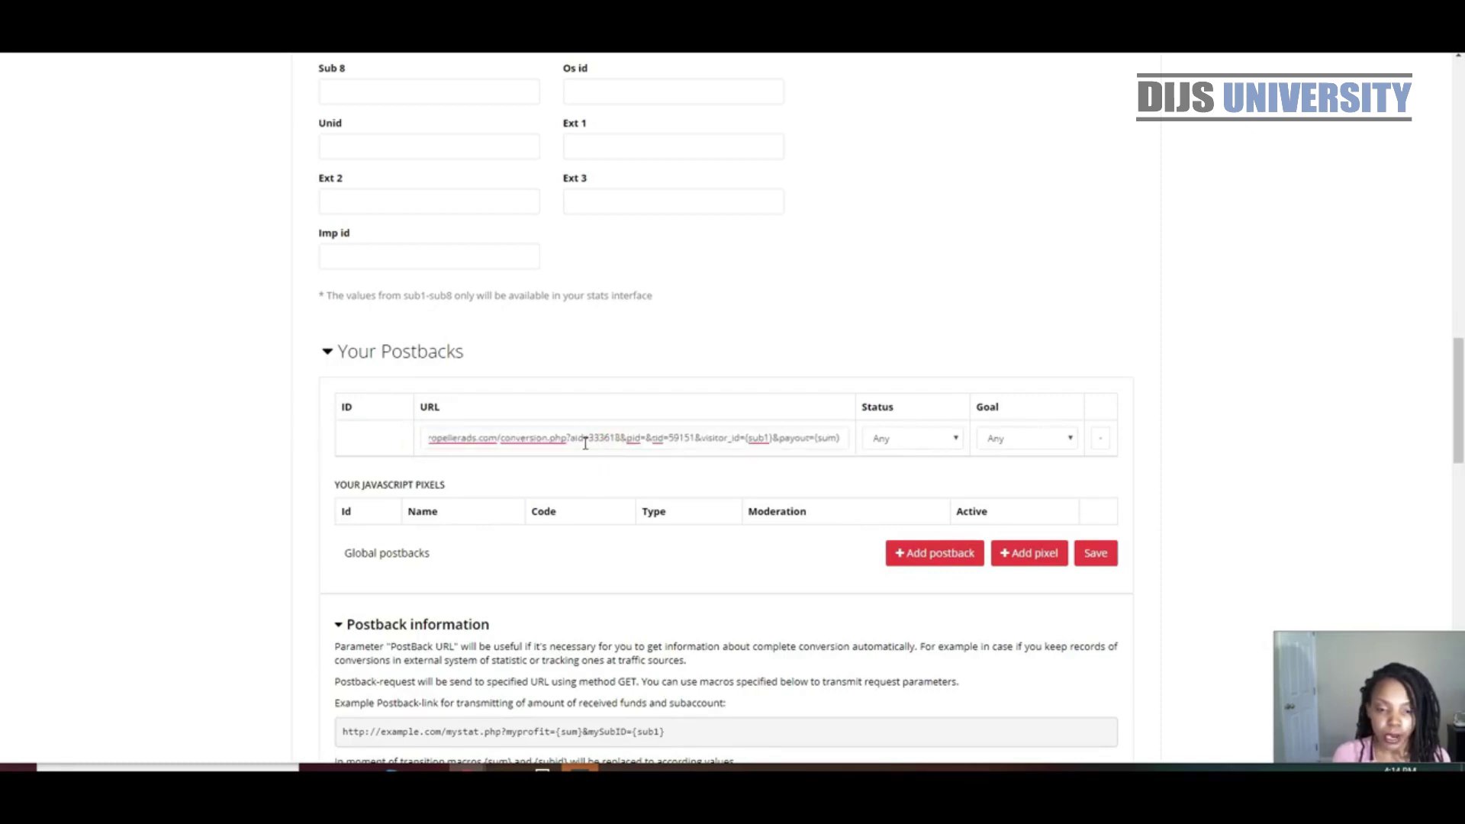
drag(570, 440, 698, 443)
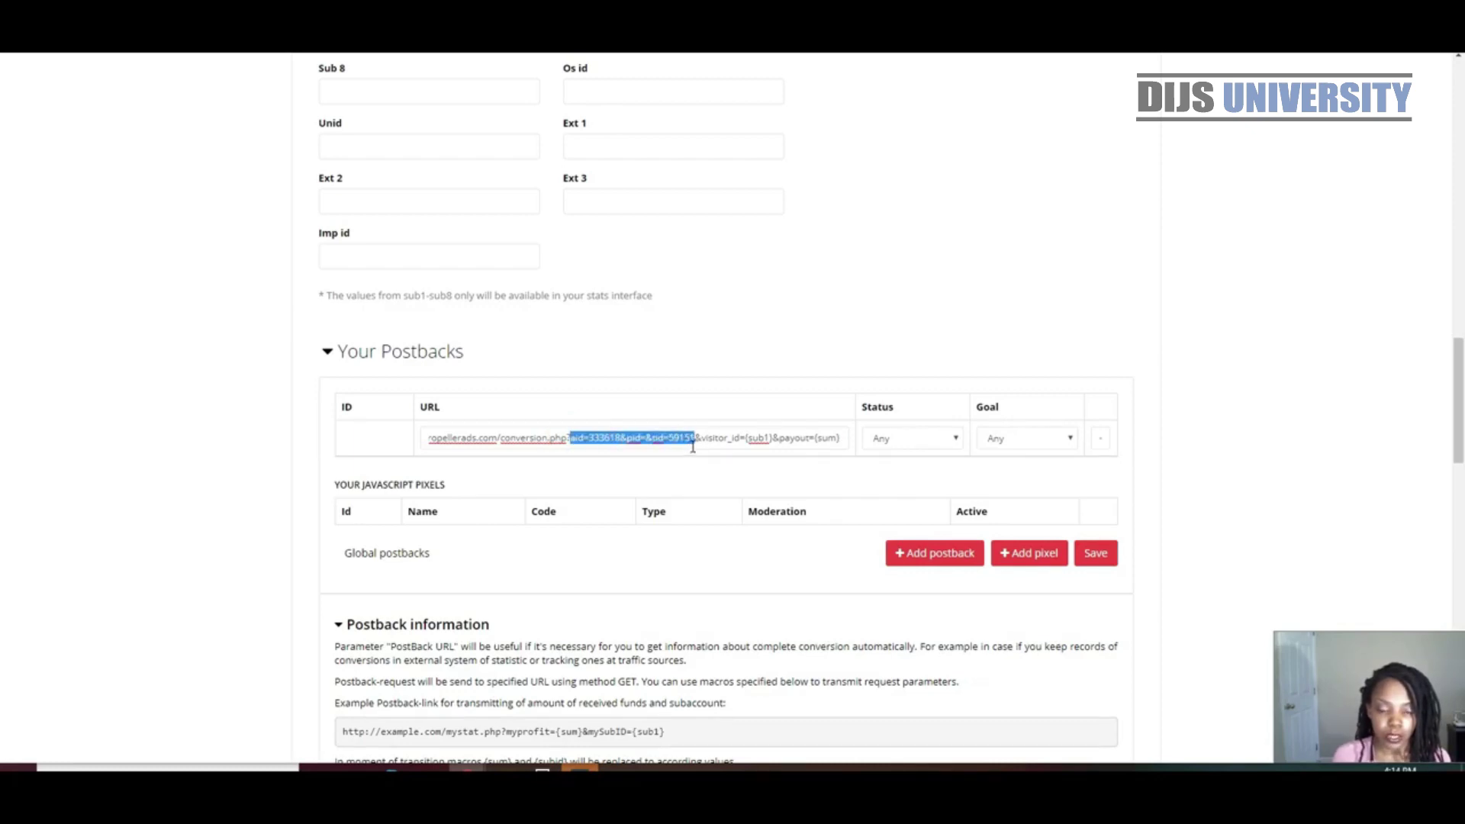
click(695, 439)
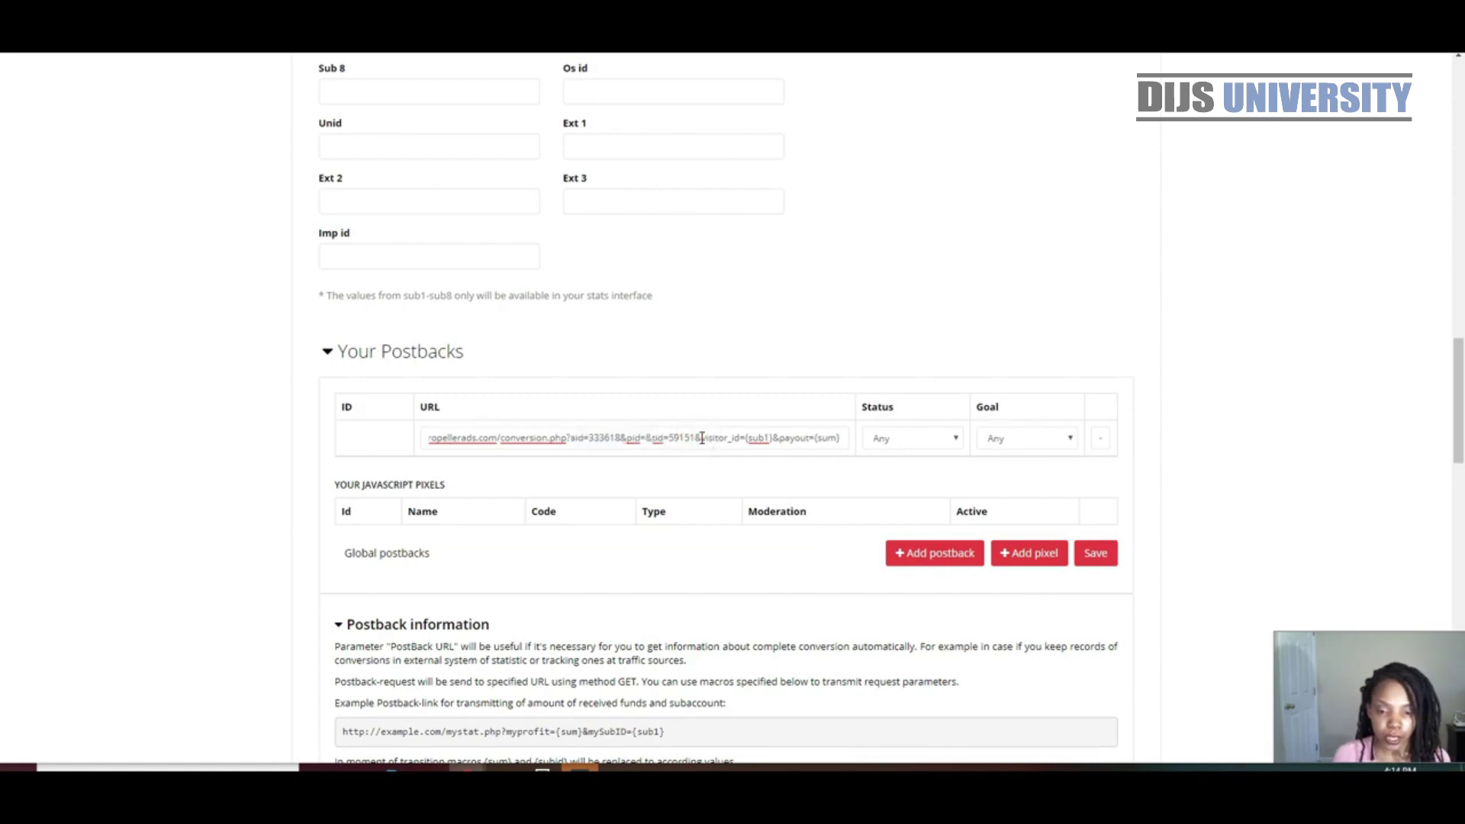
triple_click(652, 437)
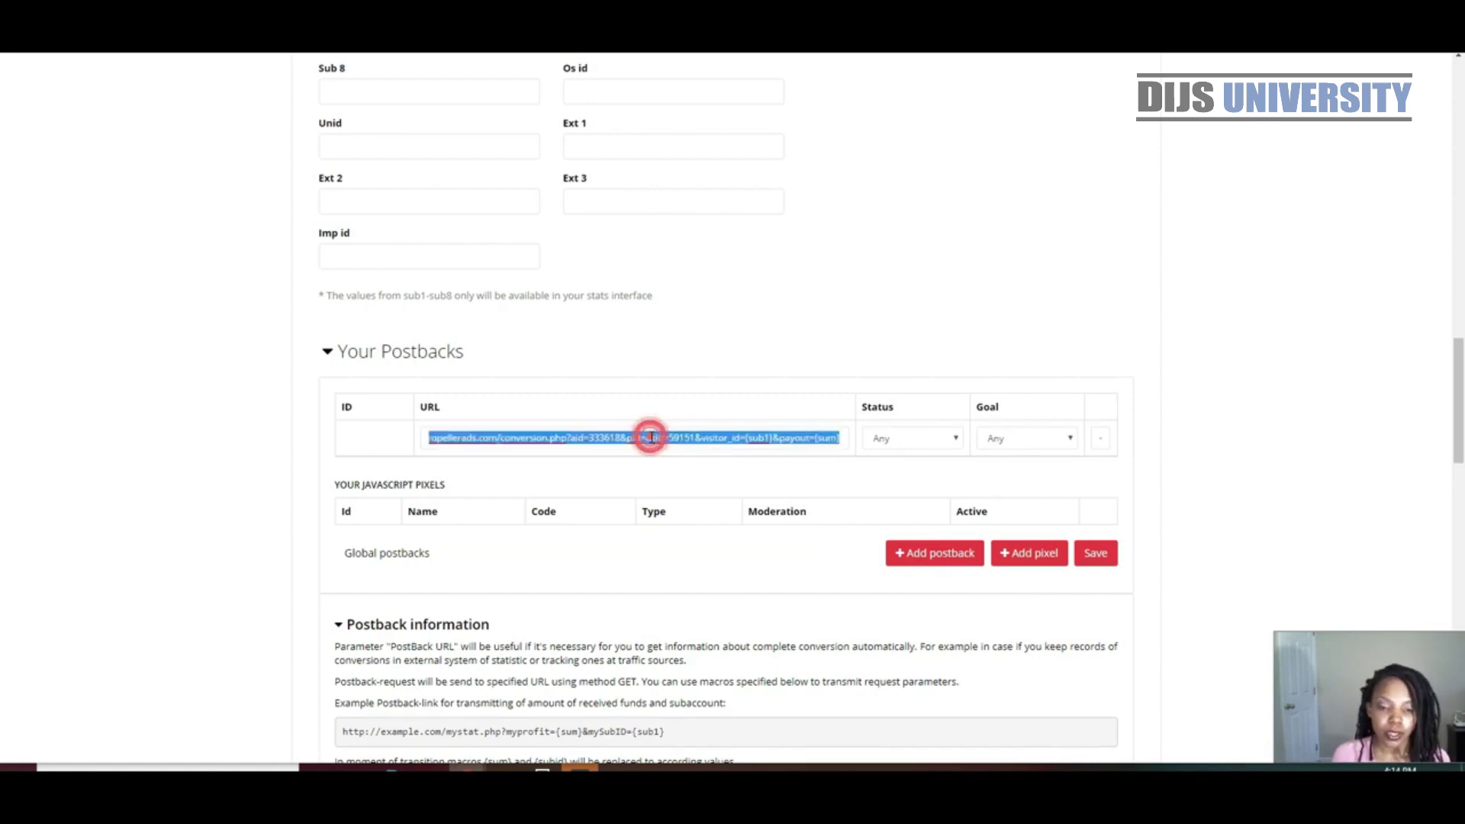
key(ctrl+v)
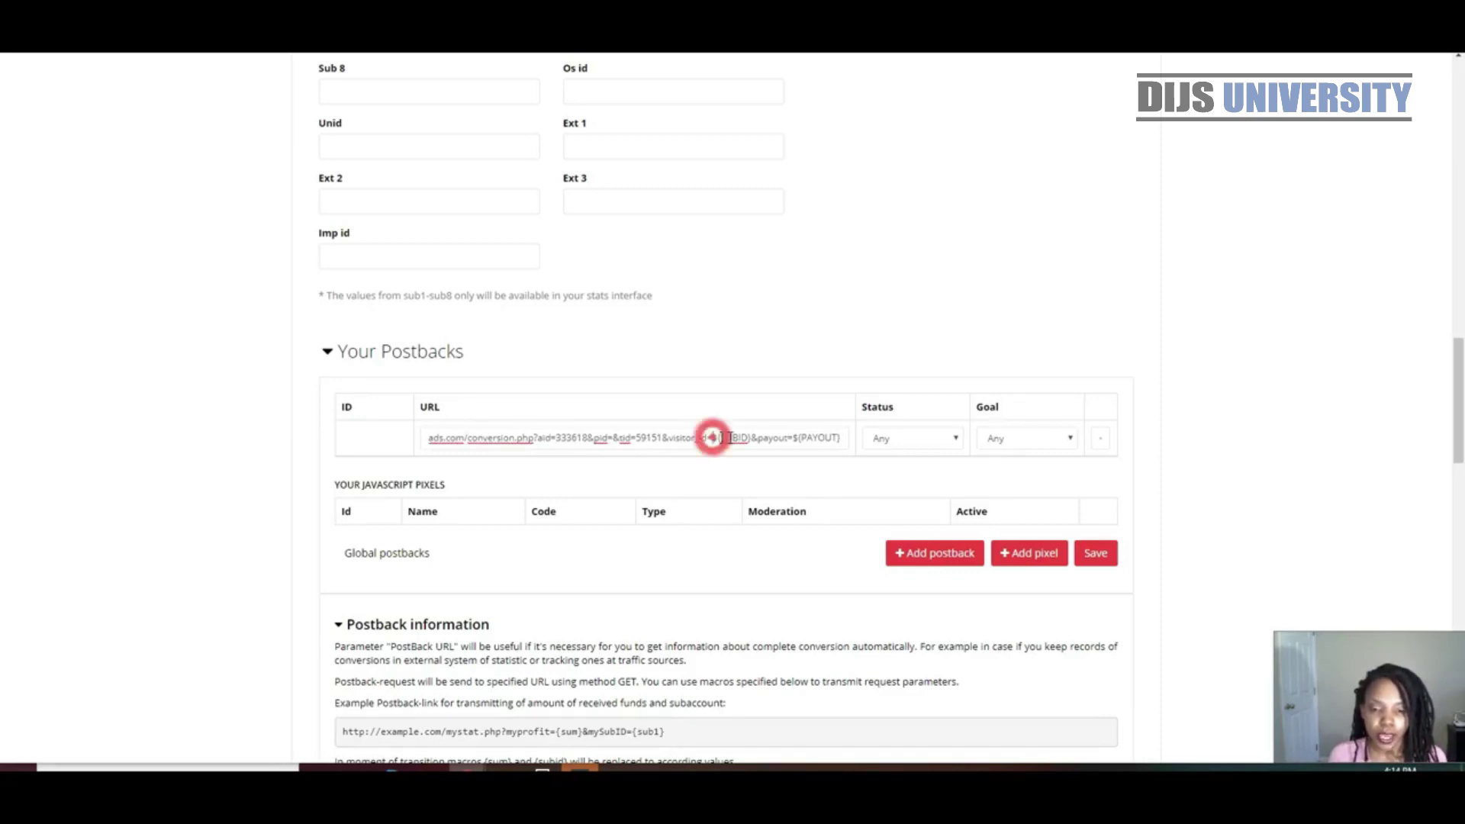
drag(714, 437, 750, 437)
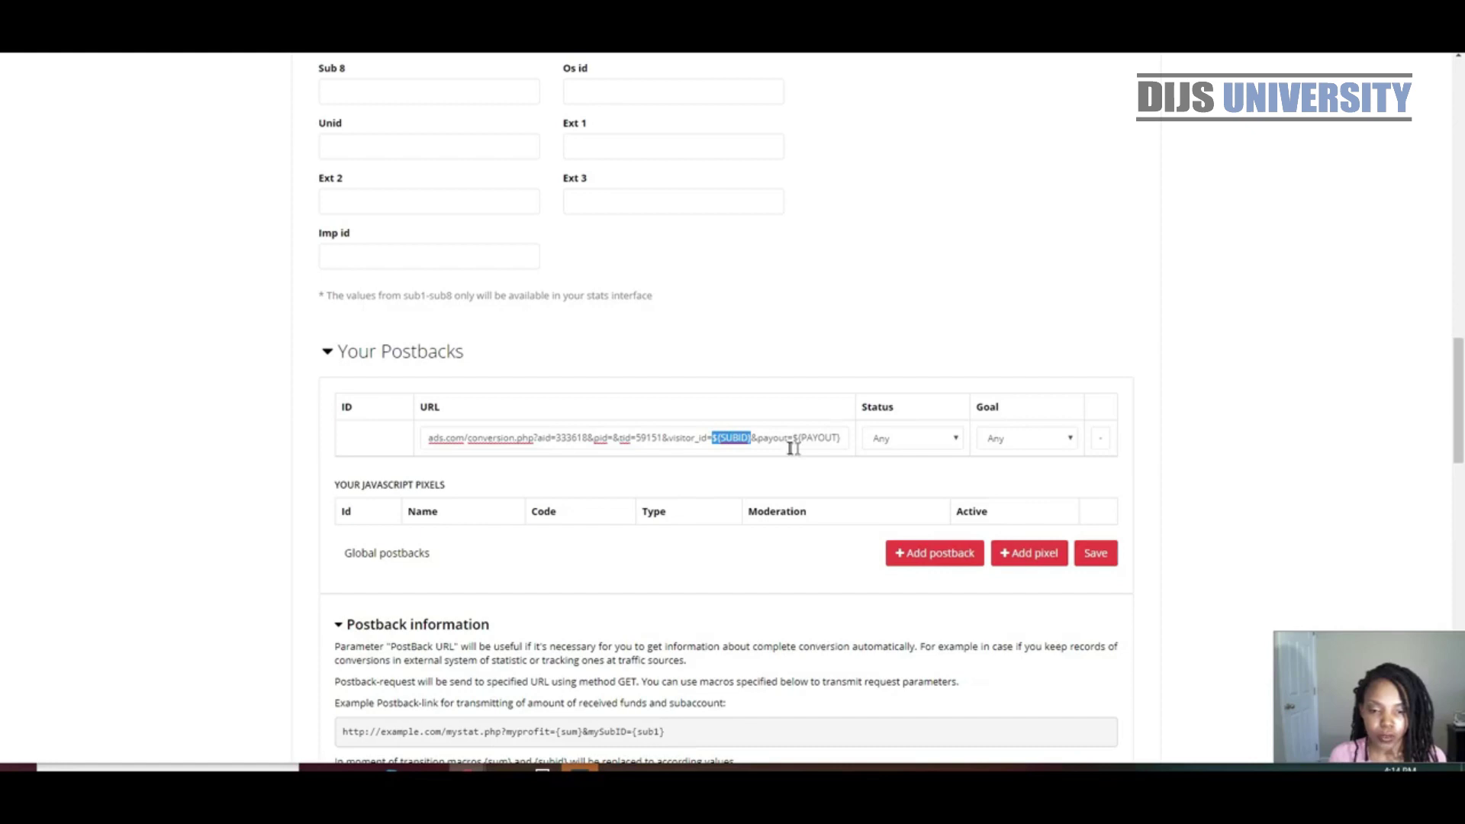
drag(793, 438, 842, 439)
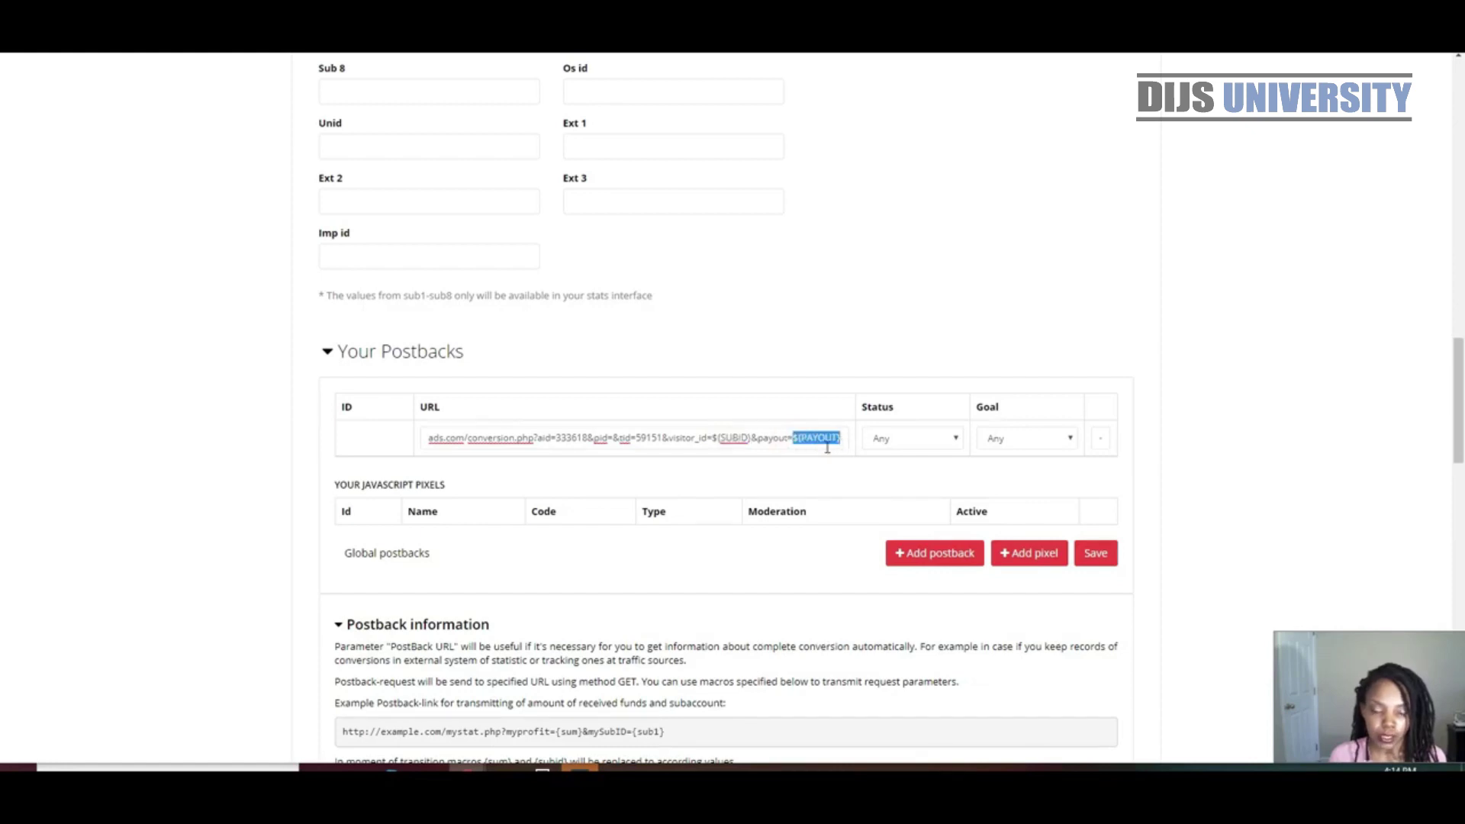
click(827, 448)
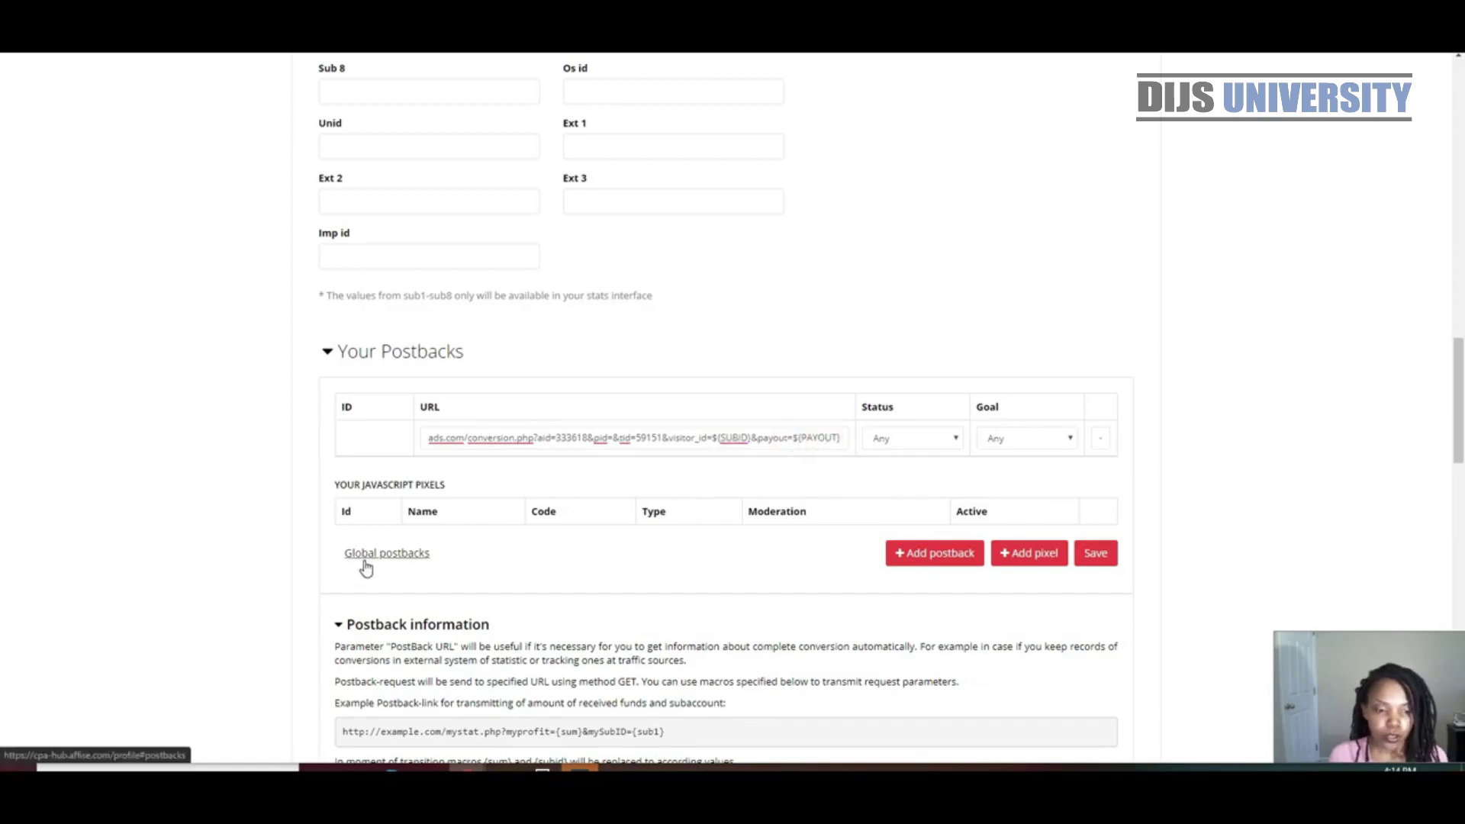
scroll(395, 626, down, 2)
scroll(687, 611, down, 3)
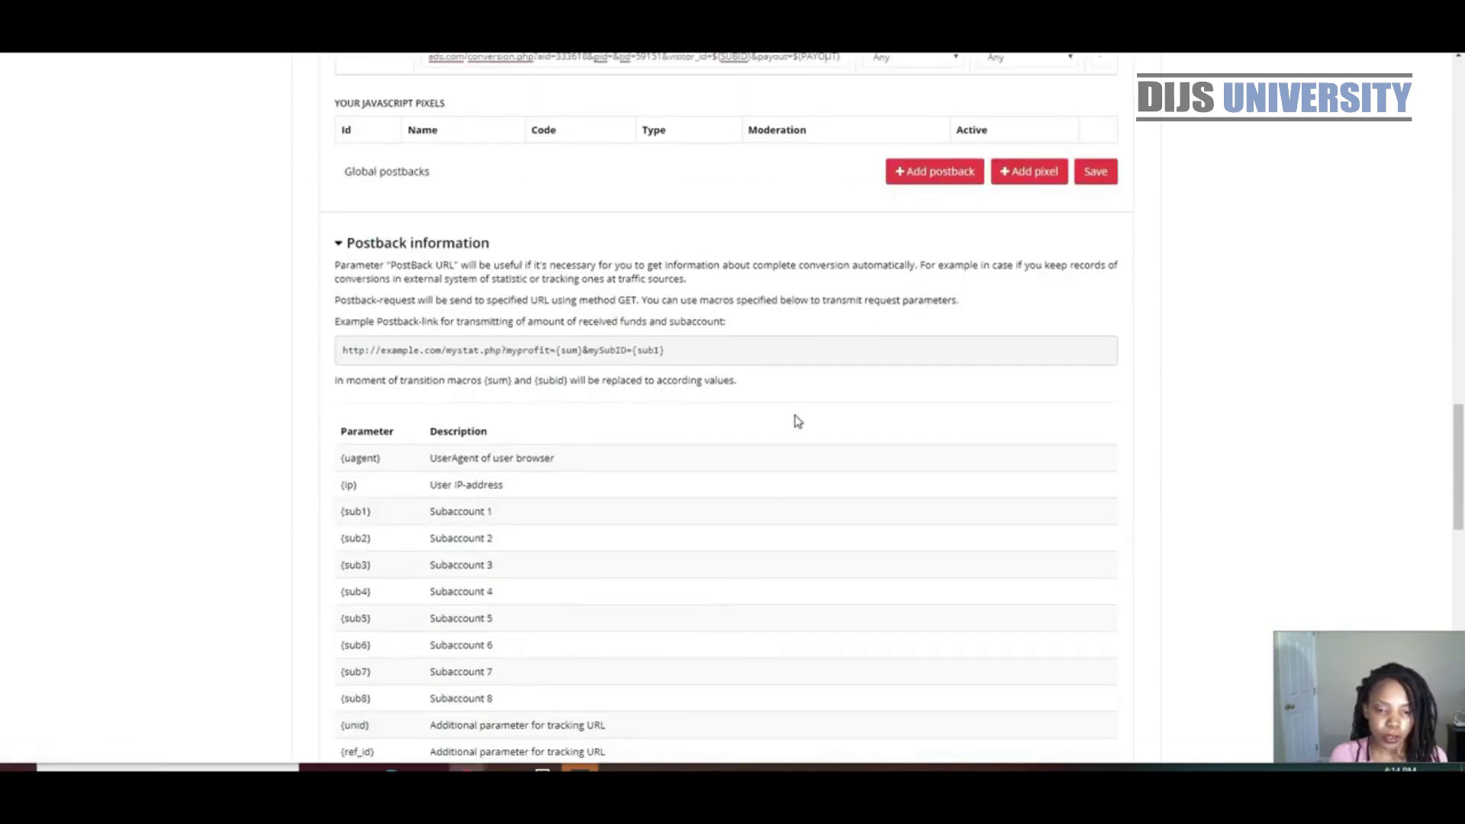
scroll(476, 375, down, 1)
scroll(399, 442, down, 2)
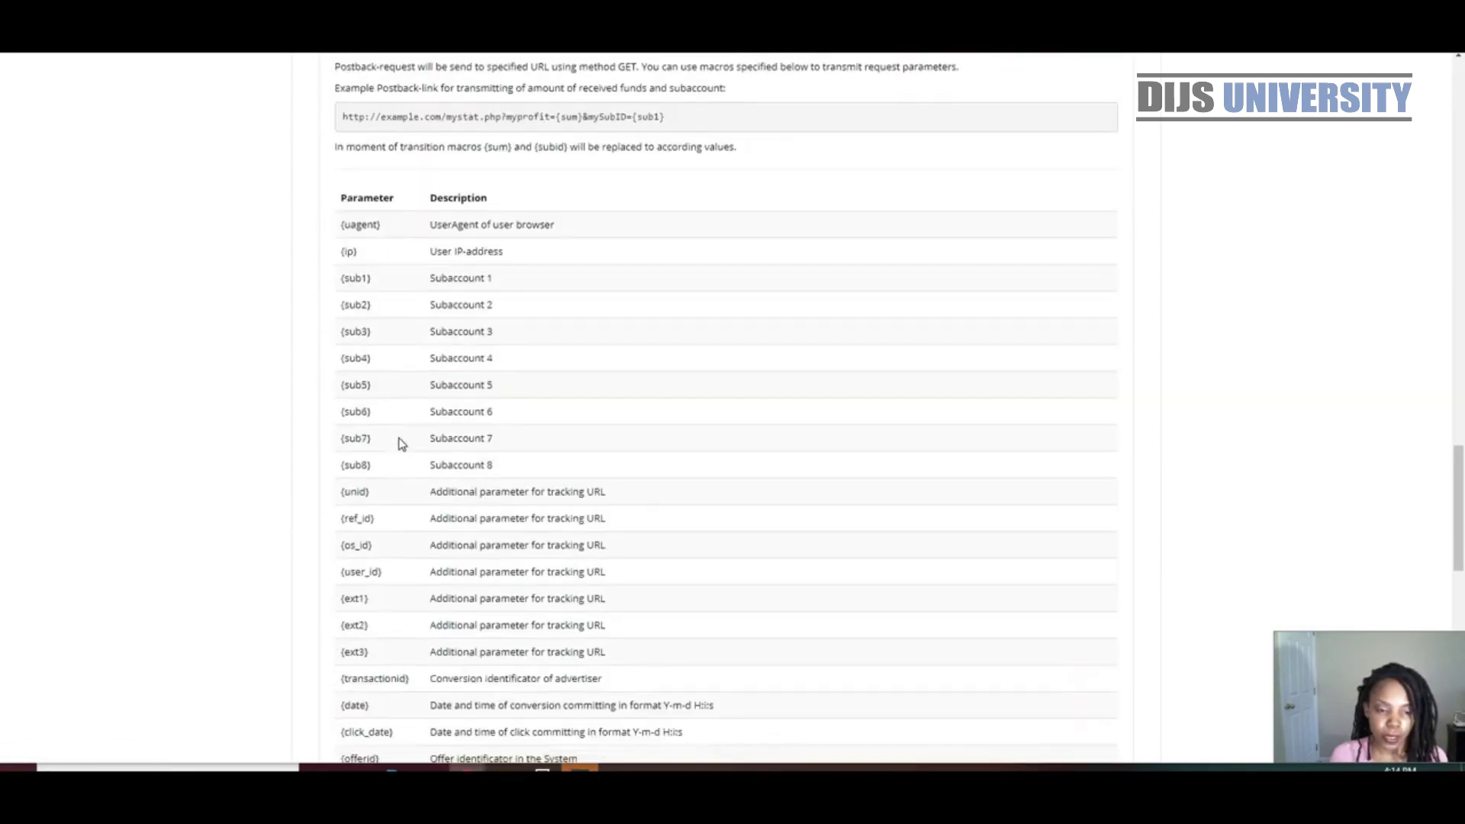
scroll(420, 519, down, 2)
scroll(447, 580, up, 3)
scroll(447, 576, up, 1)
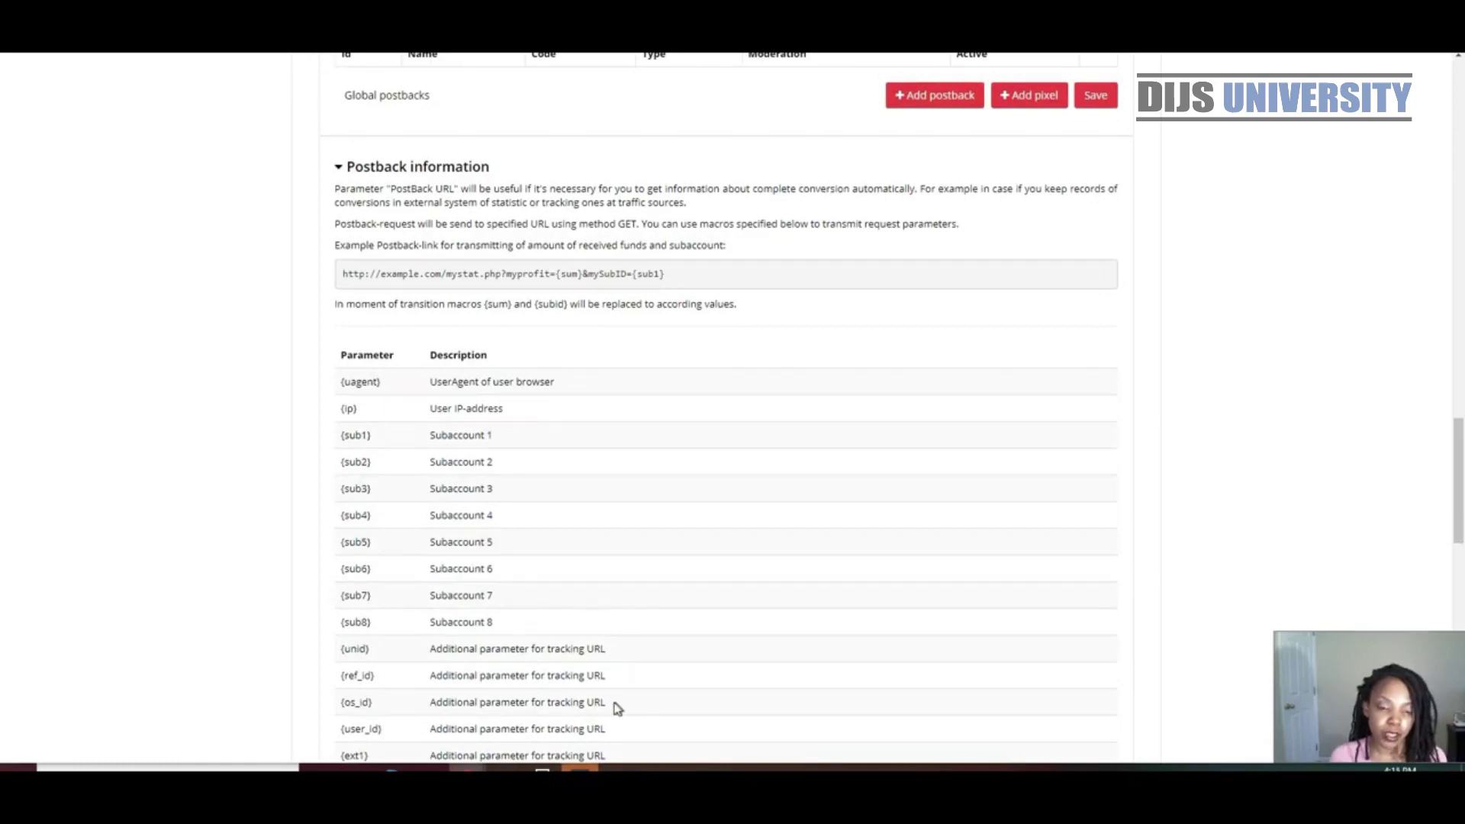
scroll(616, 677, down, 2)
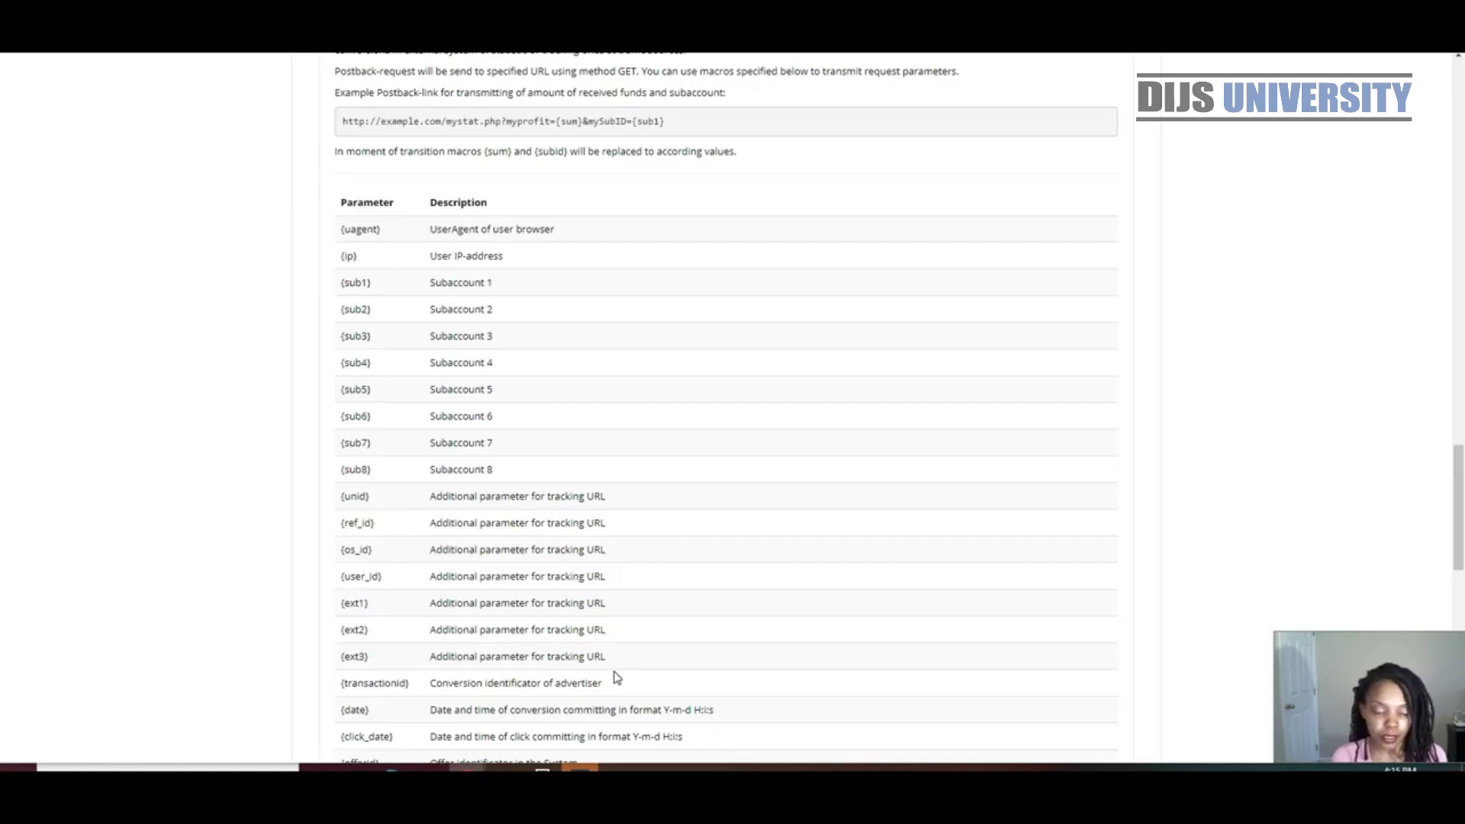
scroll(617, 676, down, 3)
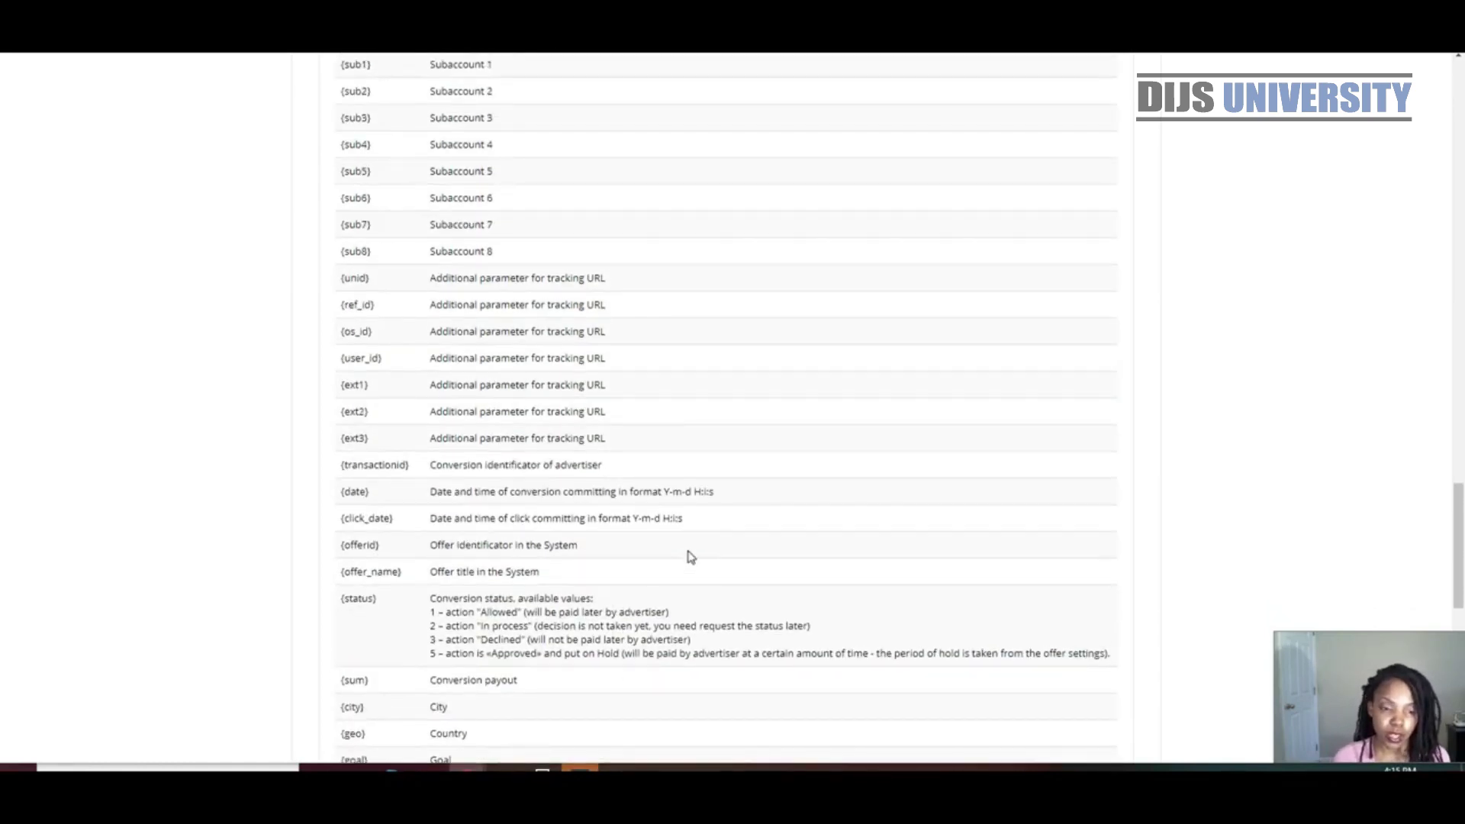
scroll(690, 557, up, 2)
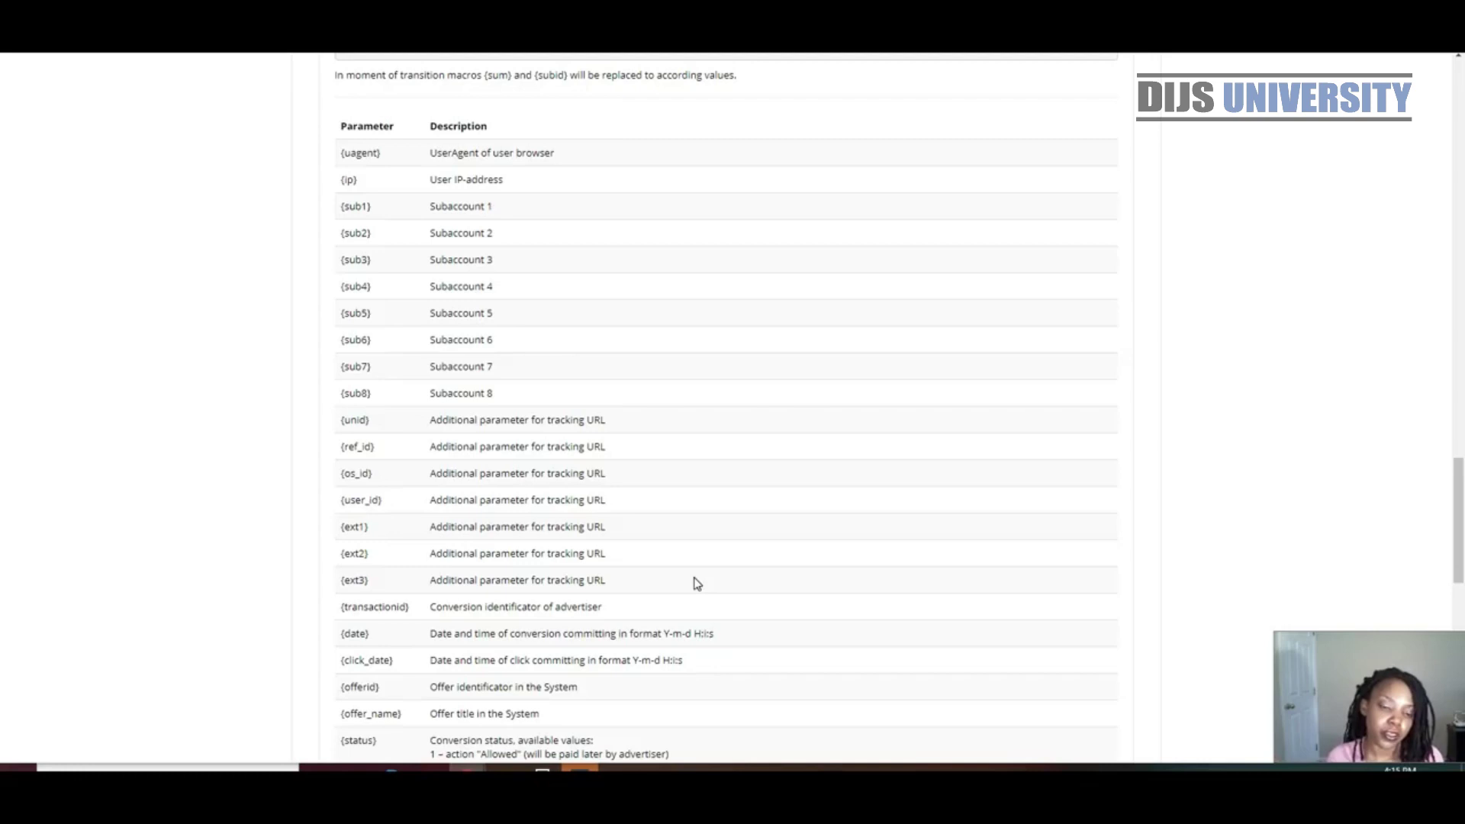
scroll(696, 584, up, 1)
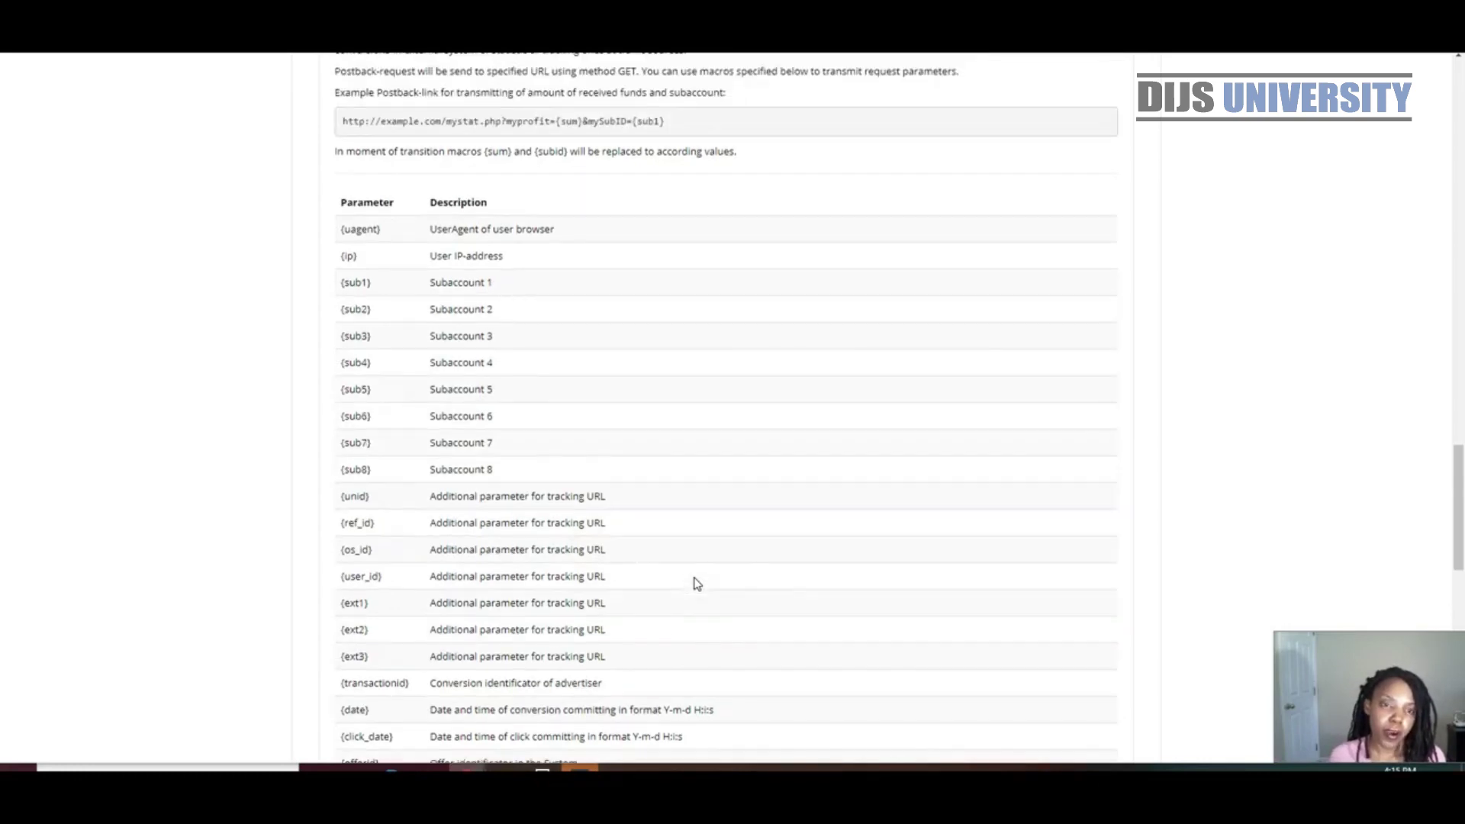
scroll(696, 583, up, 2)
scroll(696, 583, up, 2)
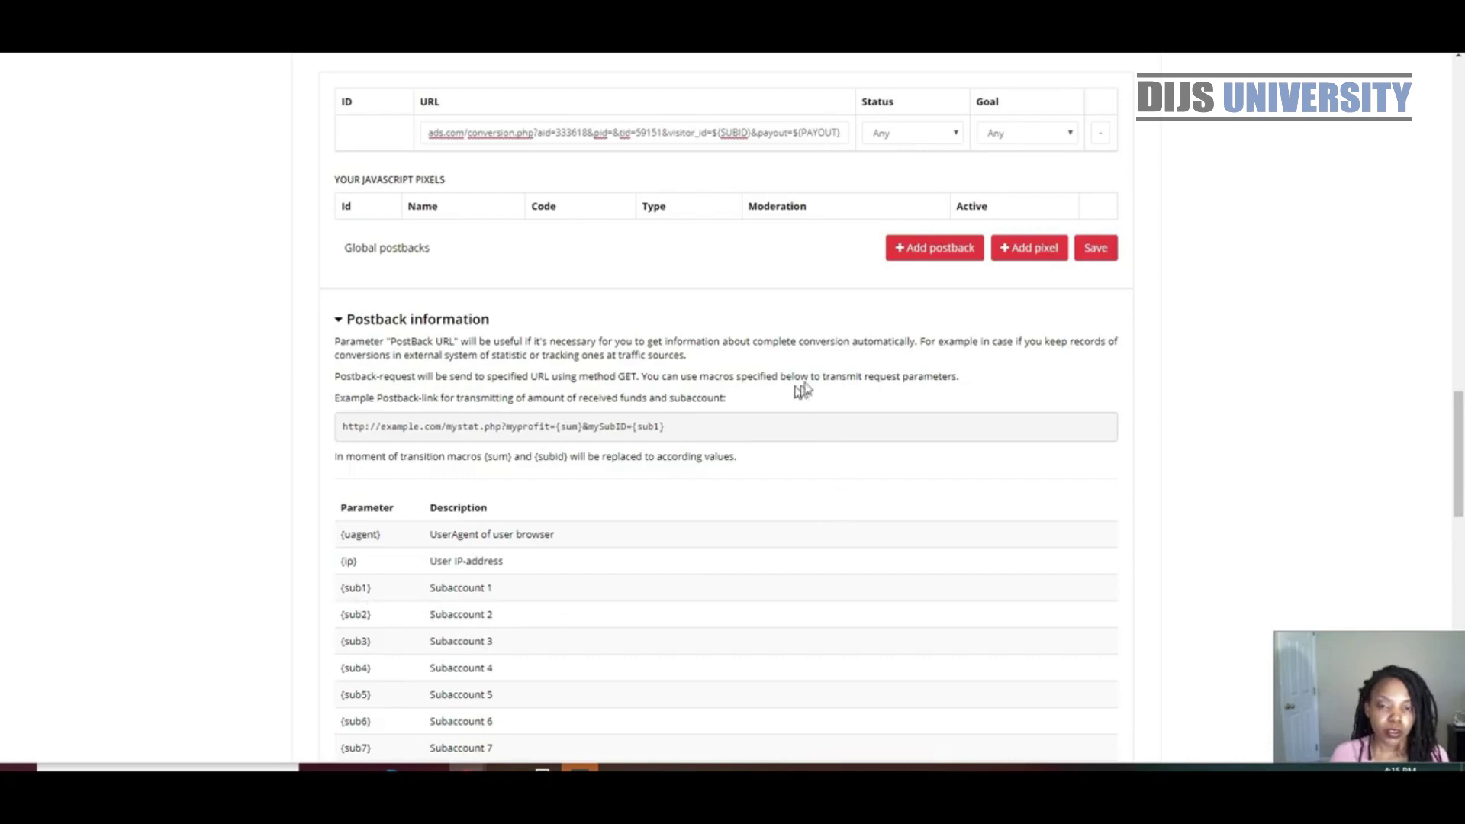
scroll(809, 385, up, 3)
scroll(824, 391, up, 3)
scroll(833, 402, up, 3)
scroll(832, 400, up, 3)
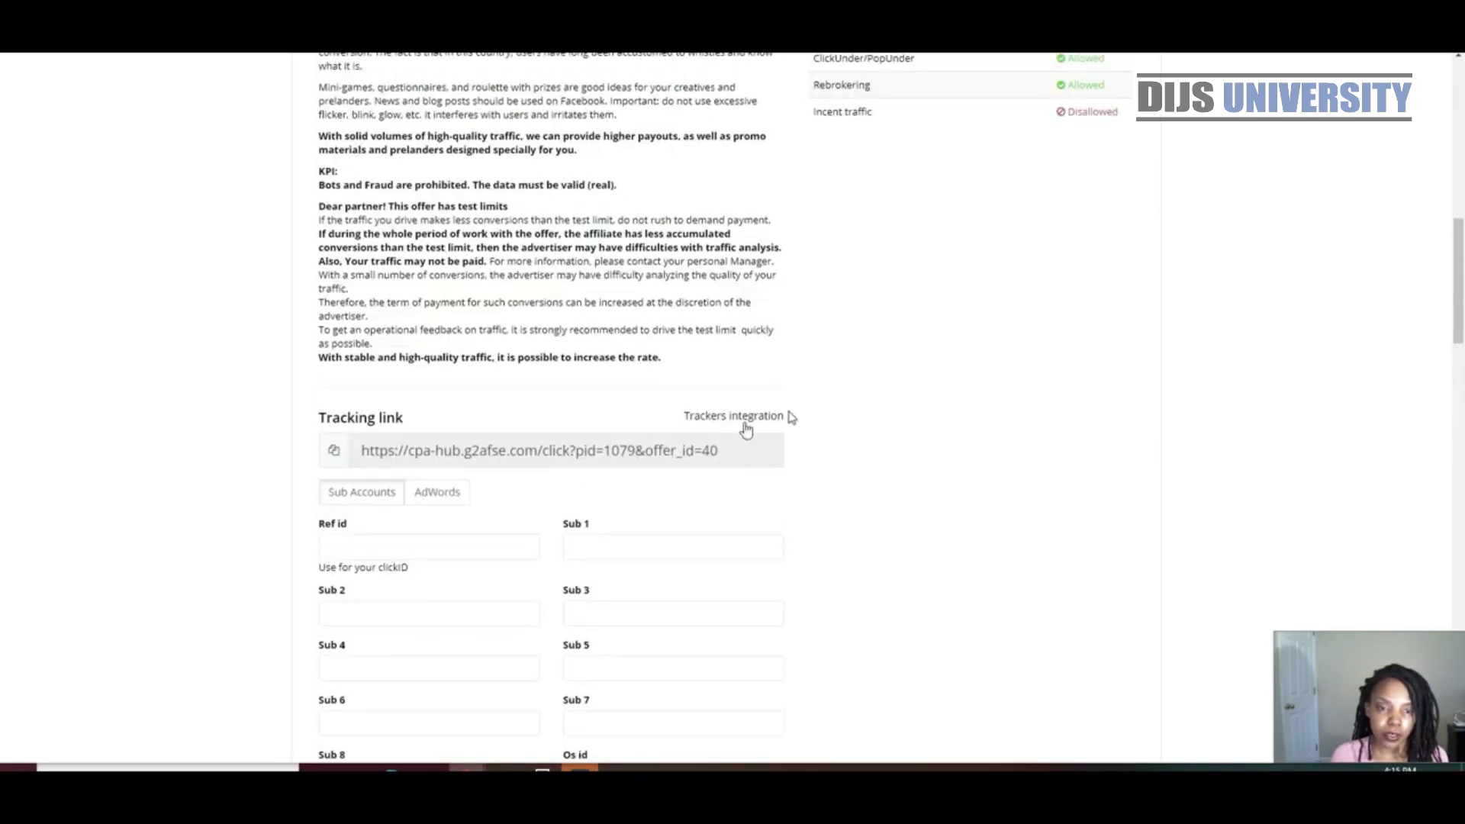
Set Sub 1 to ${SUBID} and copy the updated tracking link containing sub1
click(336, 456)
click(673, 547)
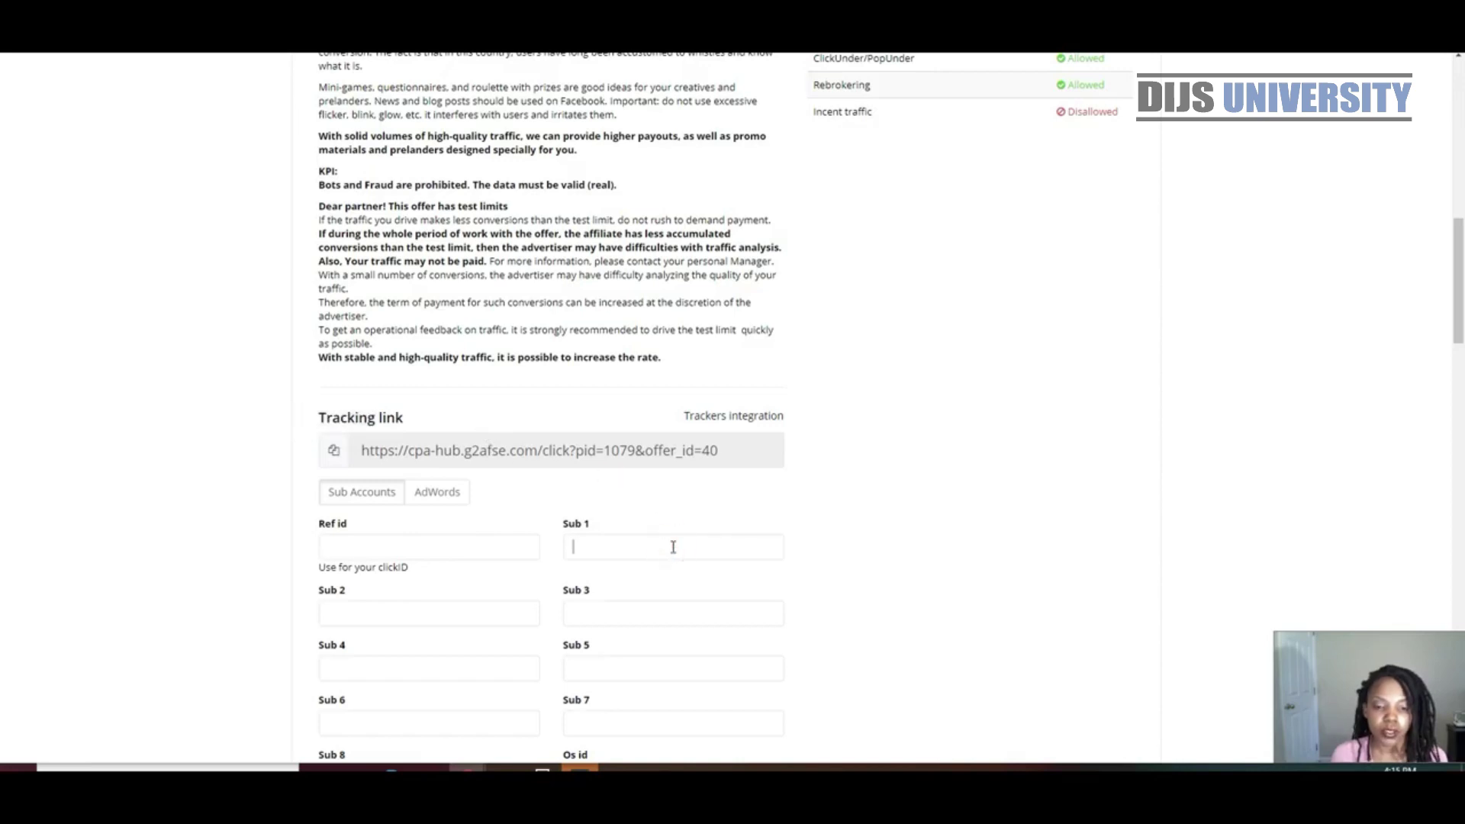
text($)
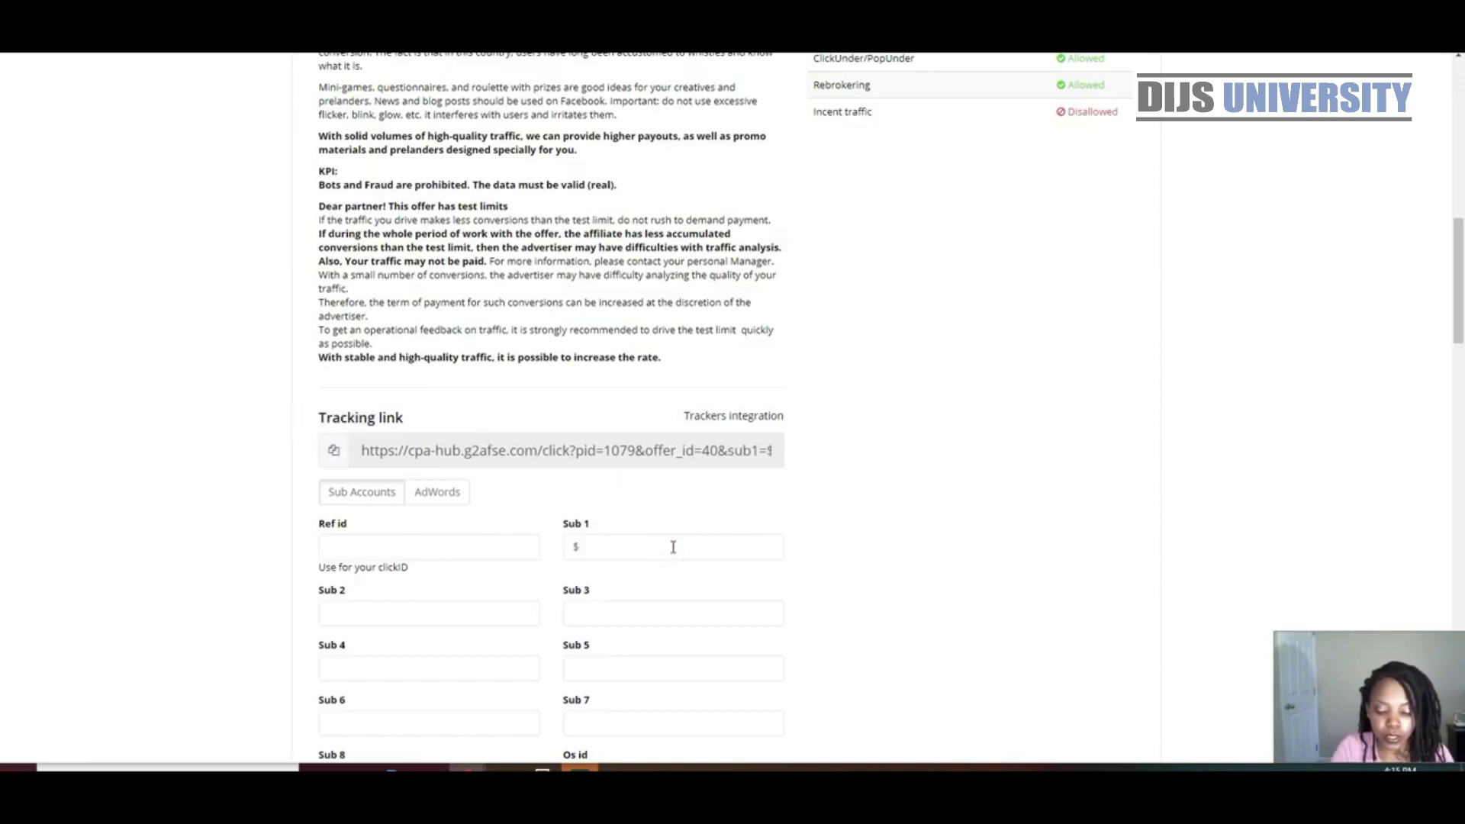
text({SUBID)
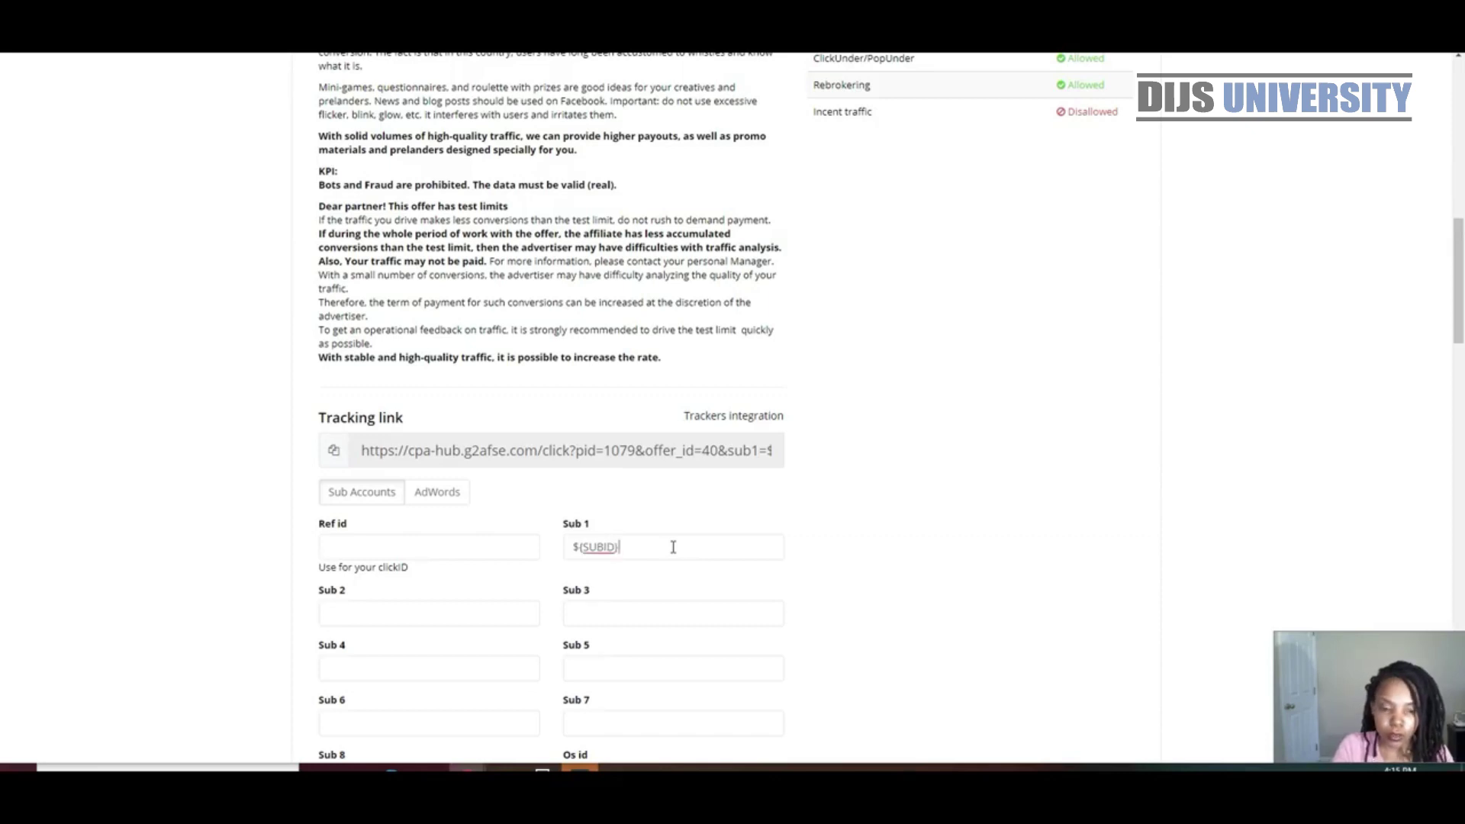
click(336, 449)
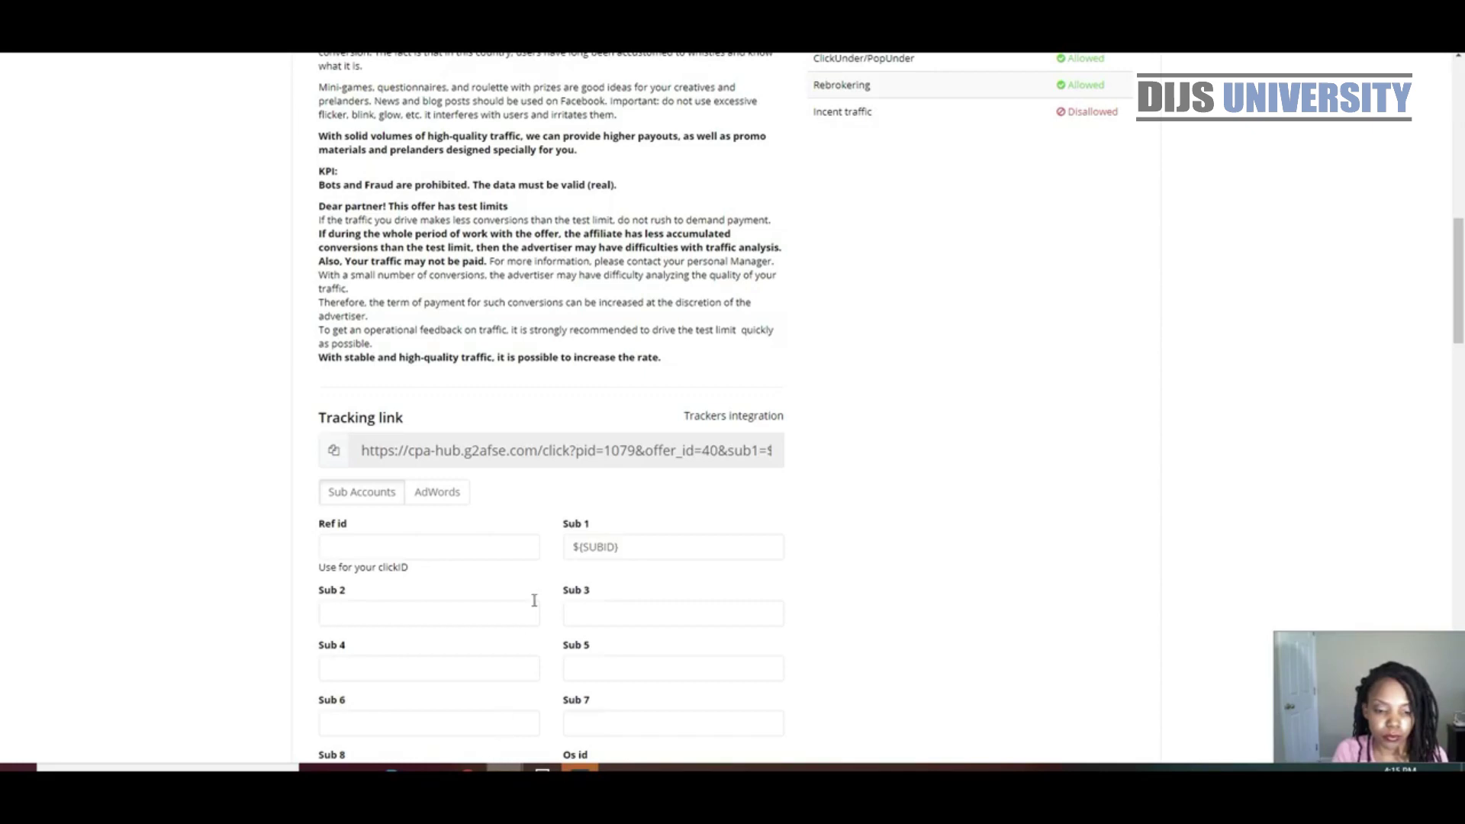
scroll(534, 601, down, 5)
scroll(536, 580, down, 7)
scroll(537, 589, down, 4)
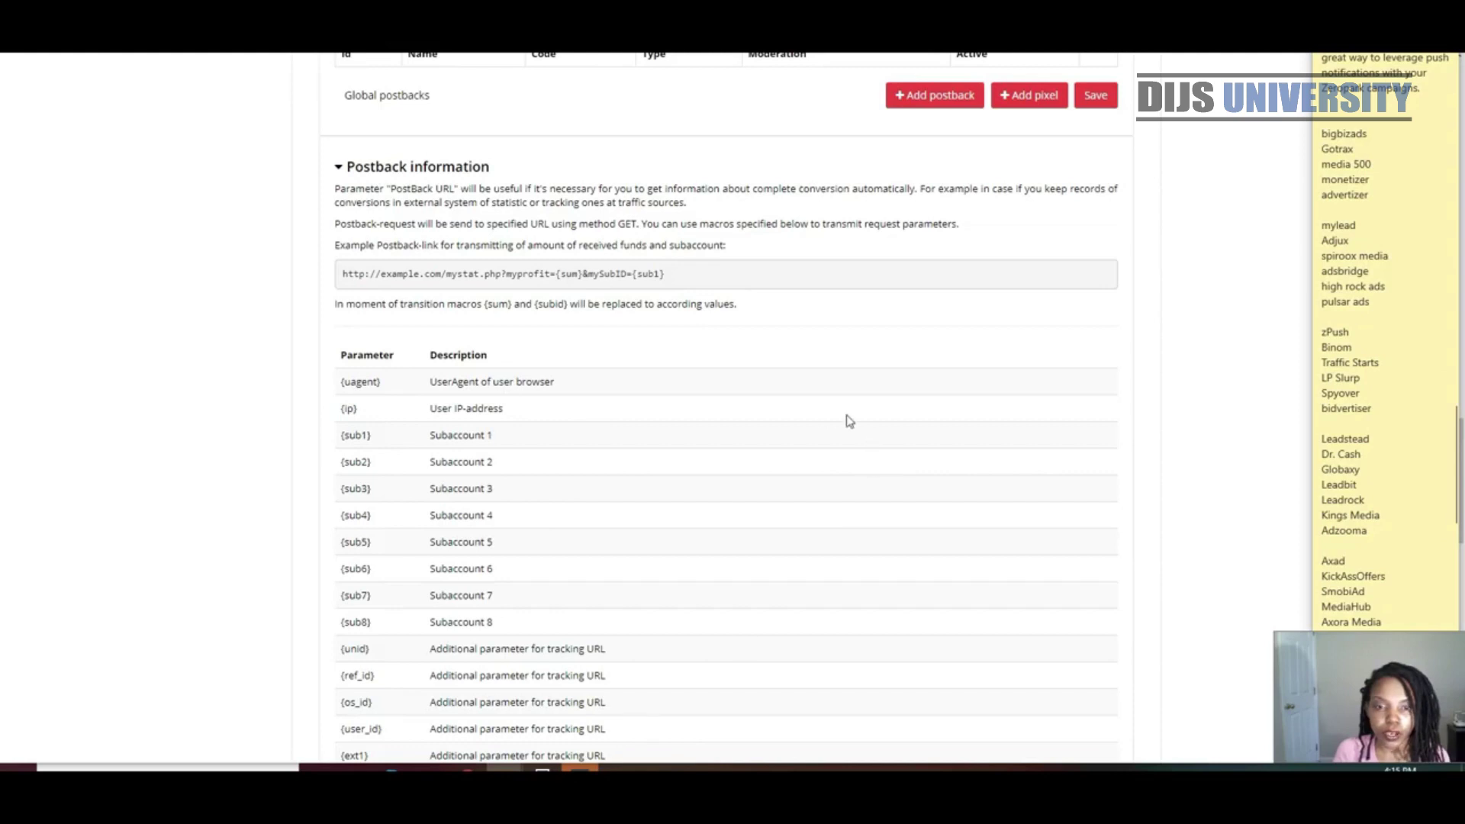
scroll(846, 419, up, 3)
scroll(847, 420, up, 2)
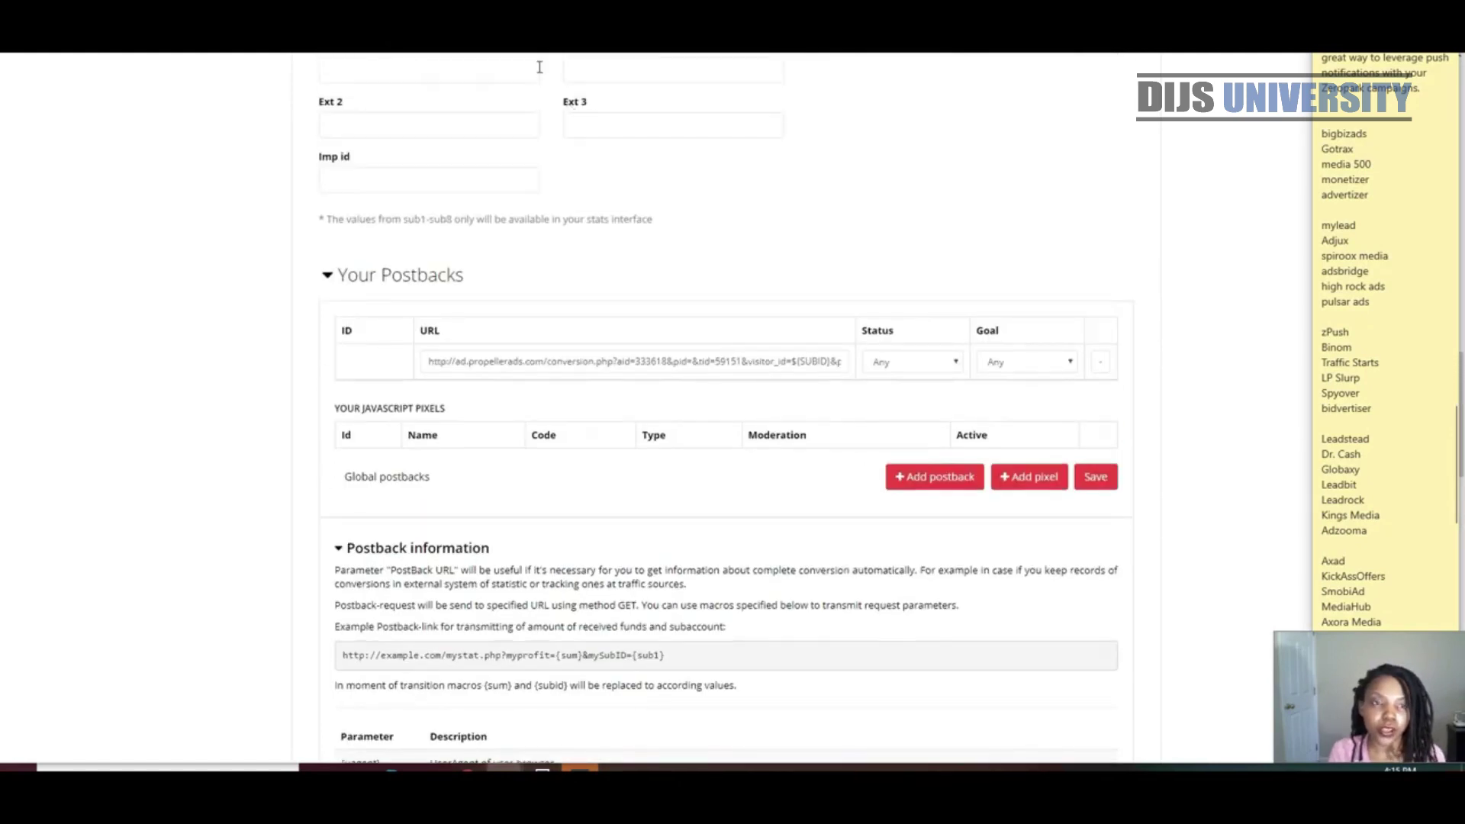
key(ctrl+Tab)
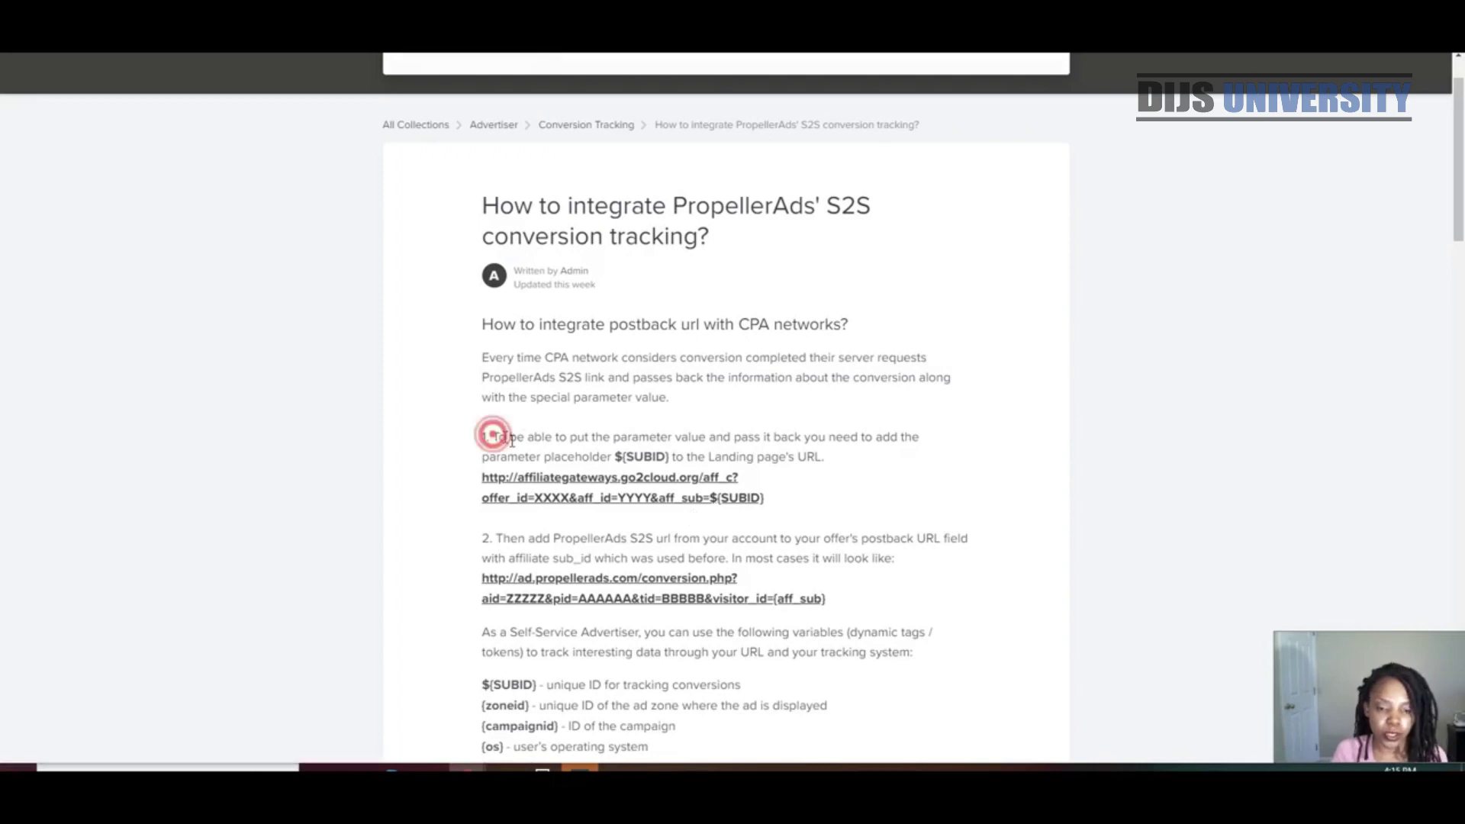
mouse_move(492, 436)
mouse_down()
mouse_move(525, 452)
mouse_move(717, 444)
mouse_up()
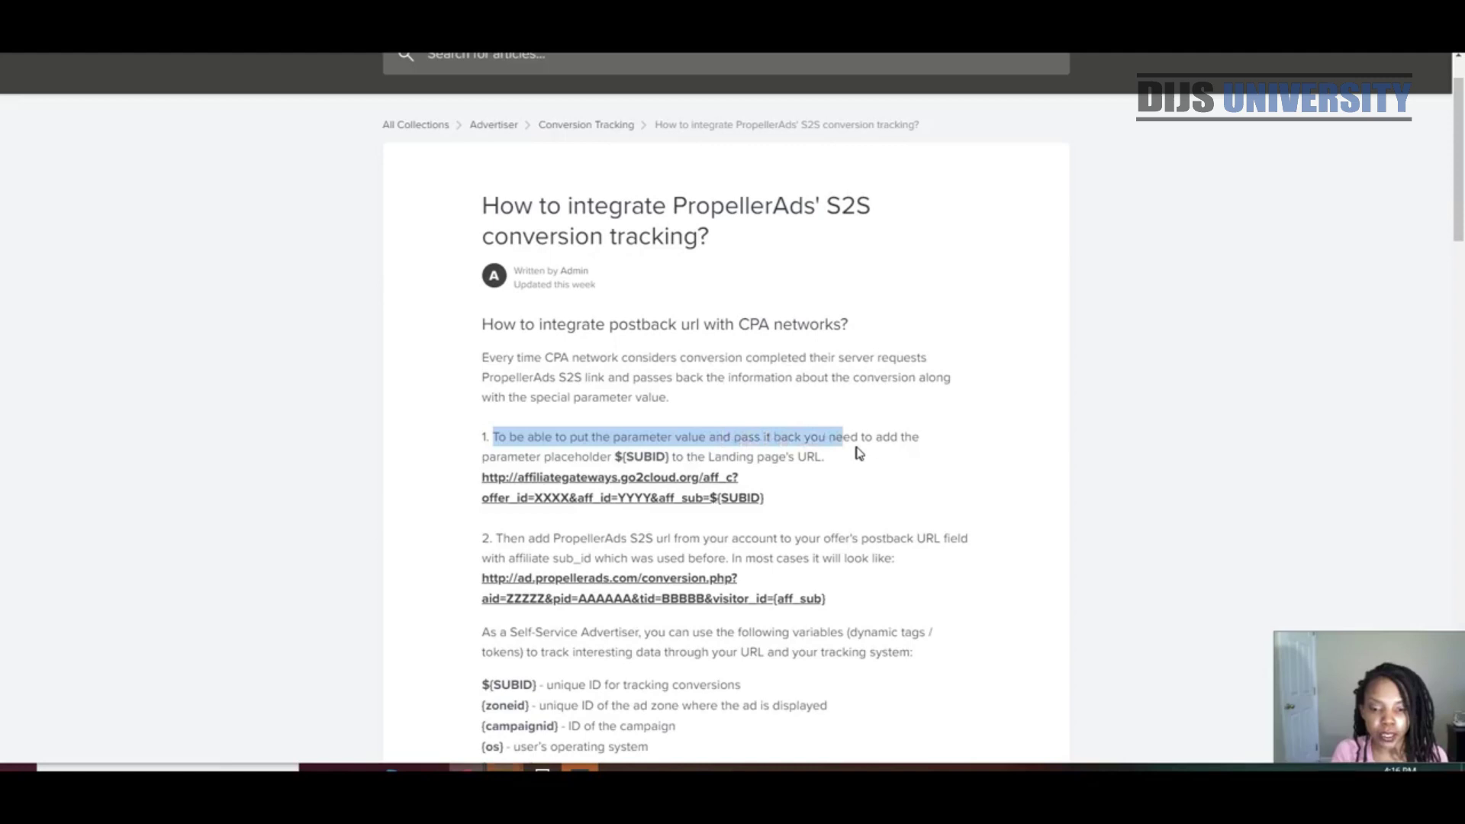
drag(717, 444, 895, 456)
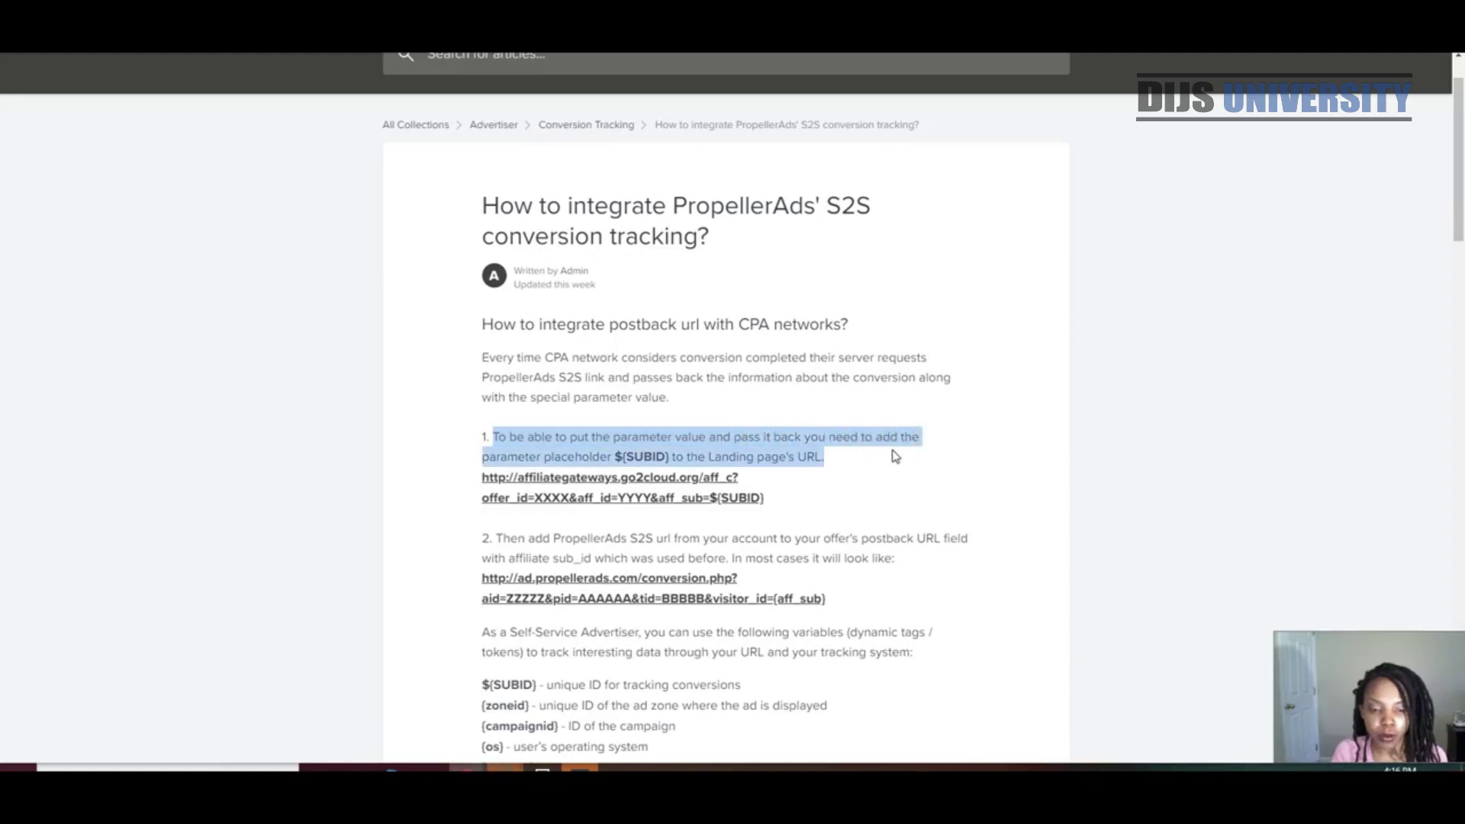
click(687, 456)
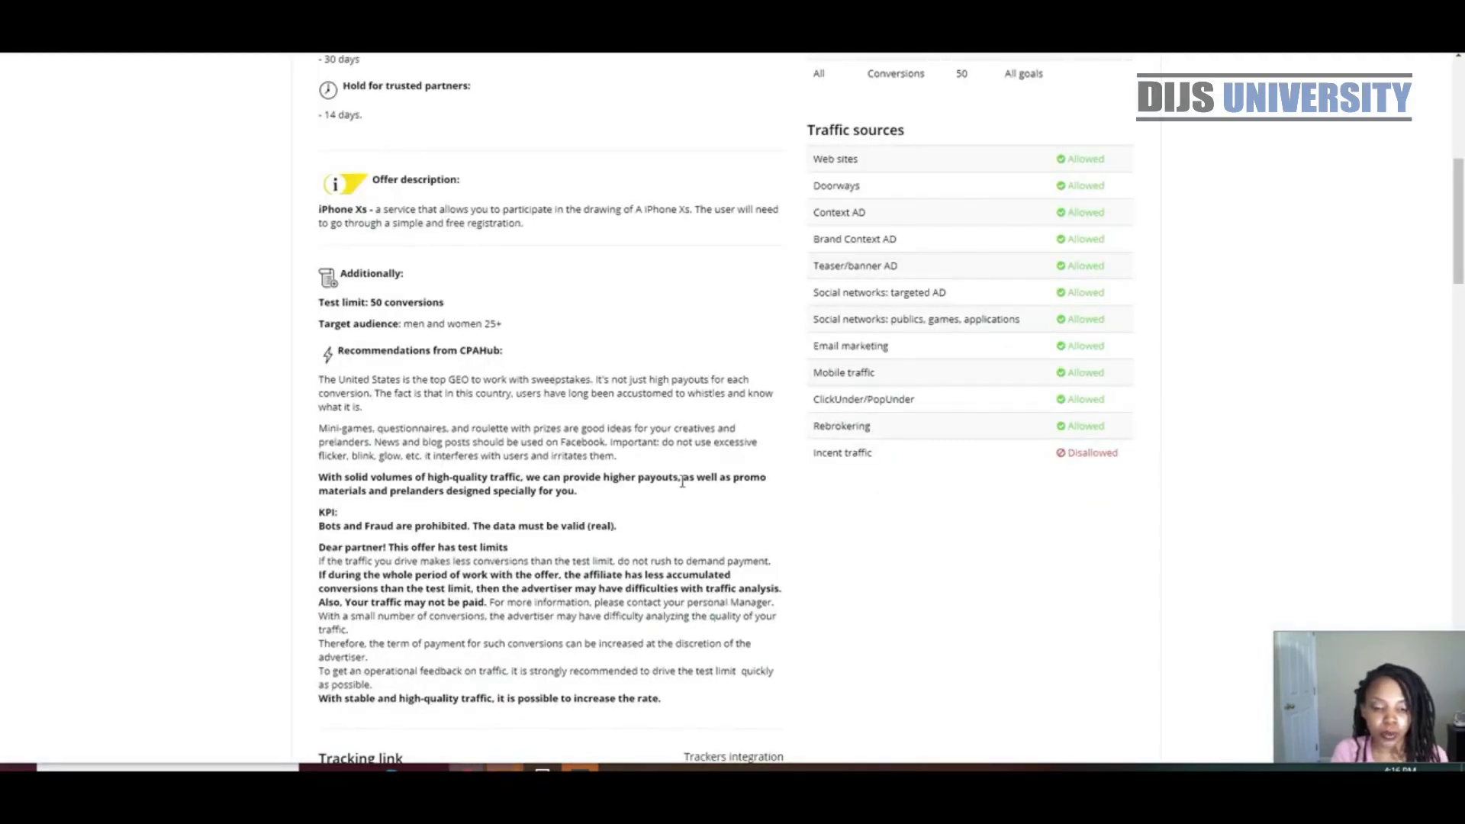
scroll(708, 374, up, 3)
scroll(709, 377, up, 3)
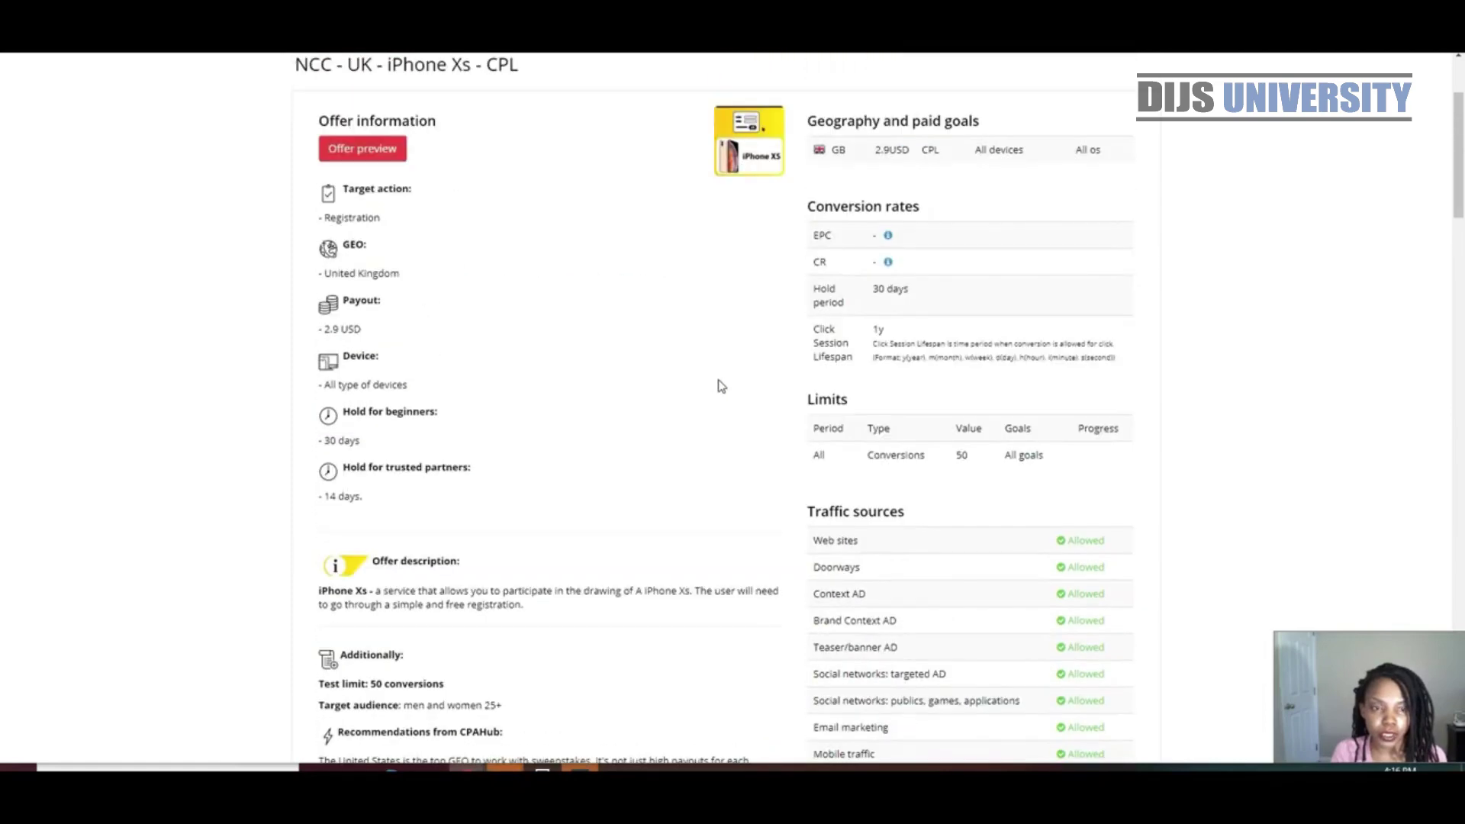
scroll(719, 385, down, 8)
scroll(721, 388, down, 5)
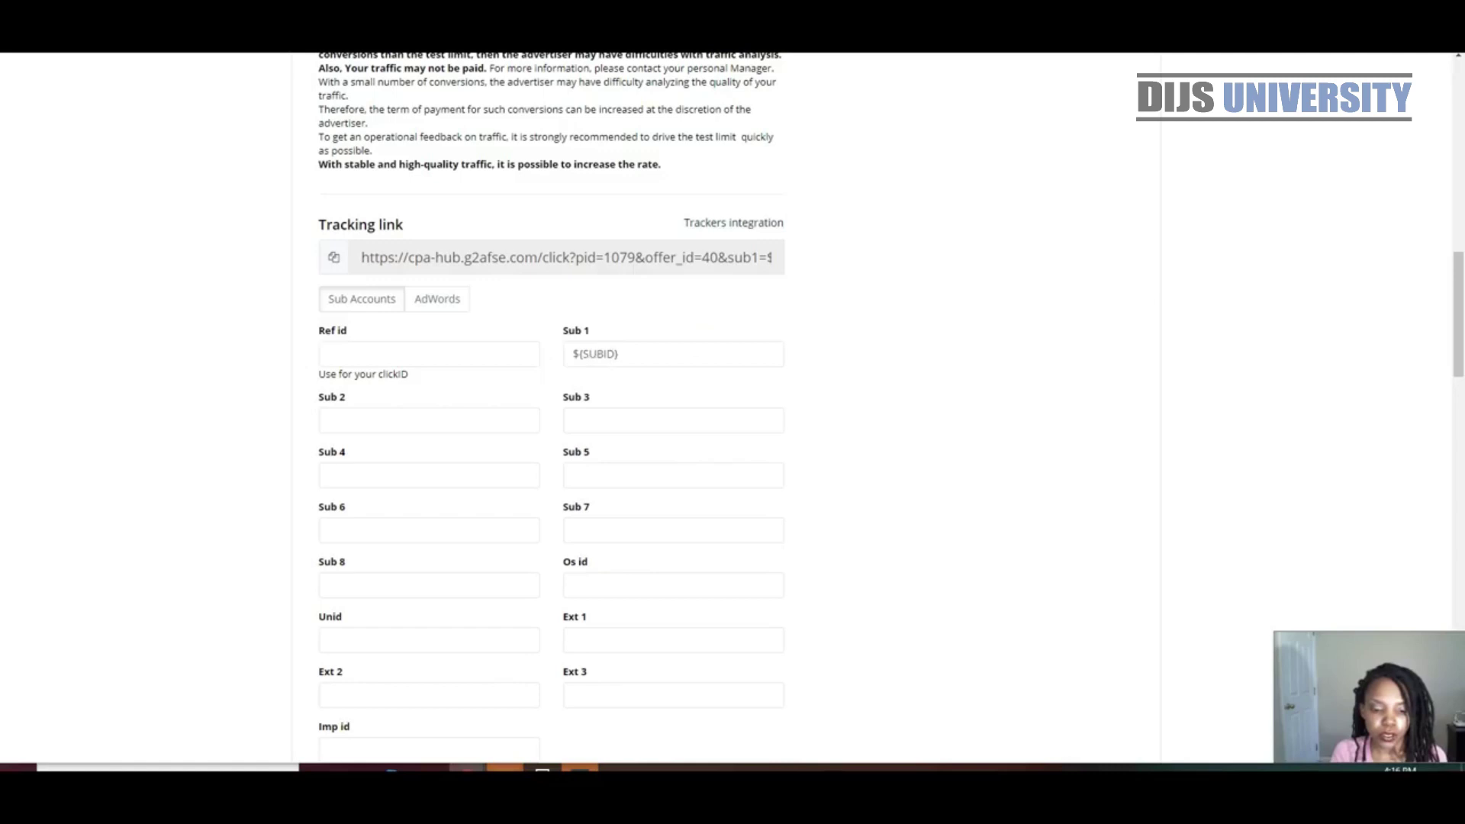
mouse_move(579, 769)
click(717, 713)
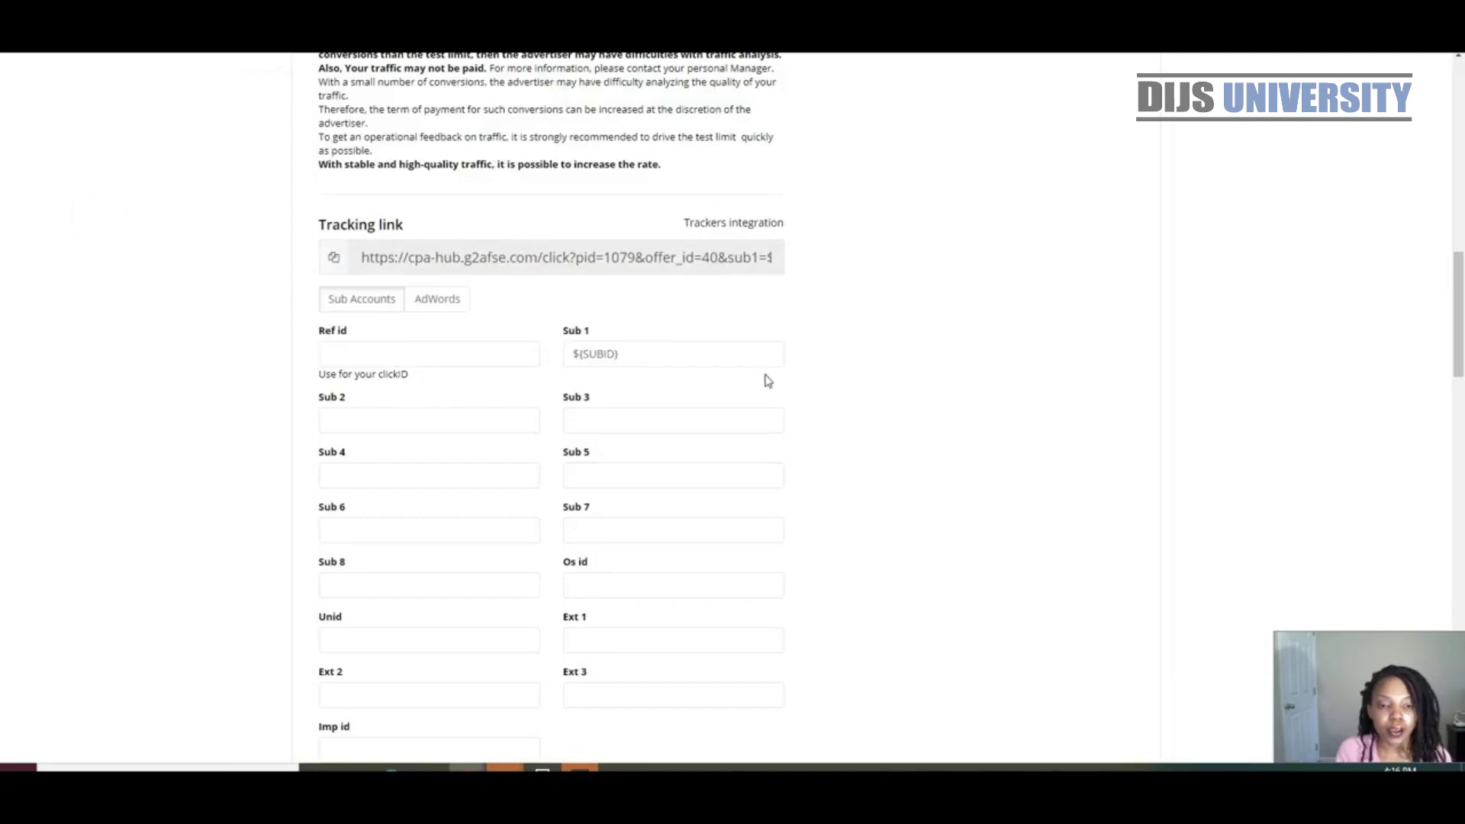
Replace the visitor_id placeholder with {sub1} in the PropellerAds postback URL
scroll(758, 343, down, 1)
scroll(771, 412, down, 5)
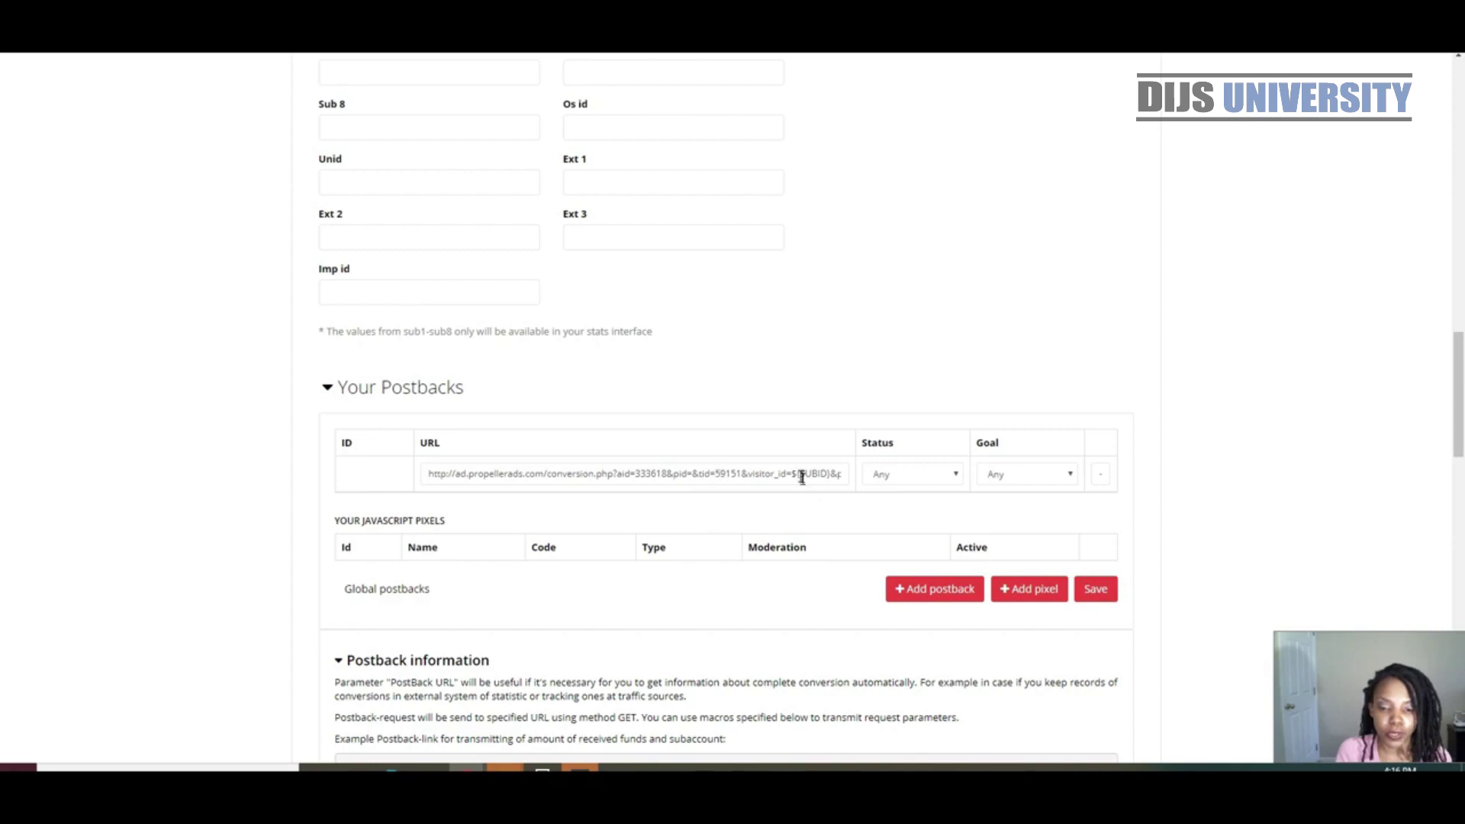
drag(794, 474, 752, 477)
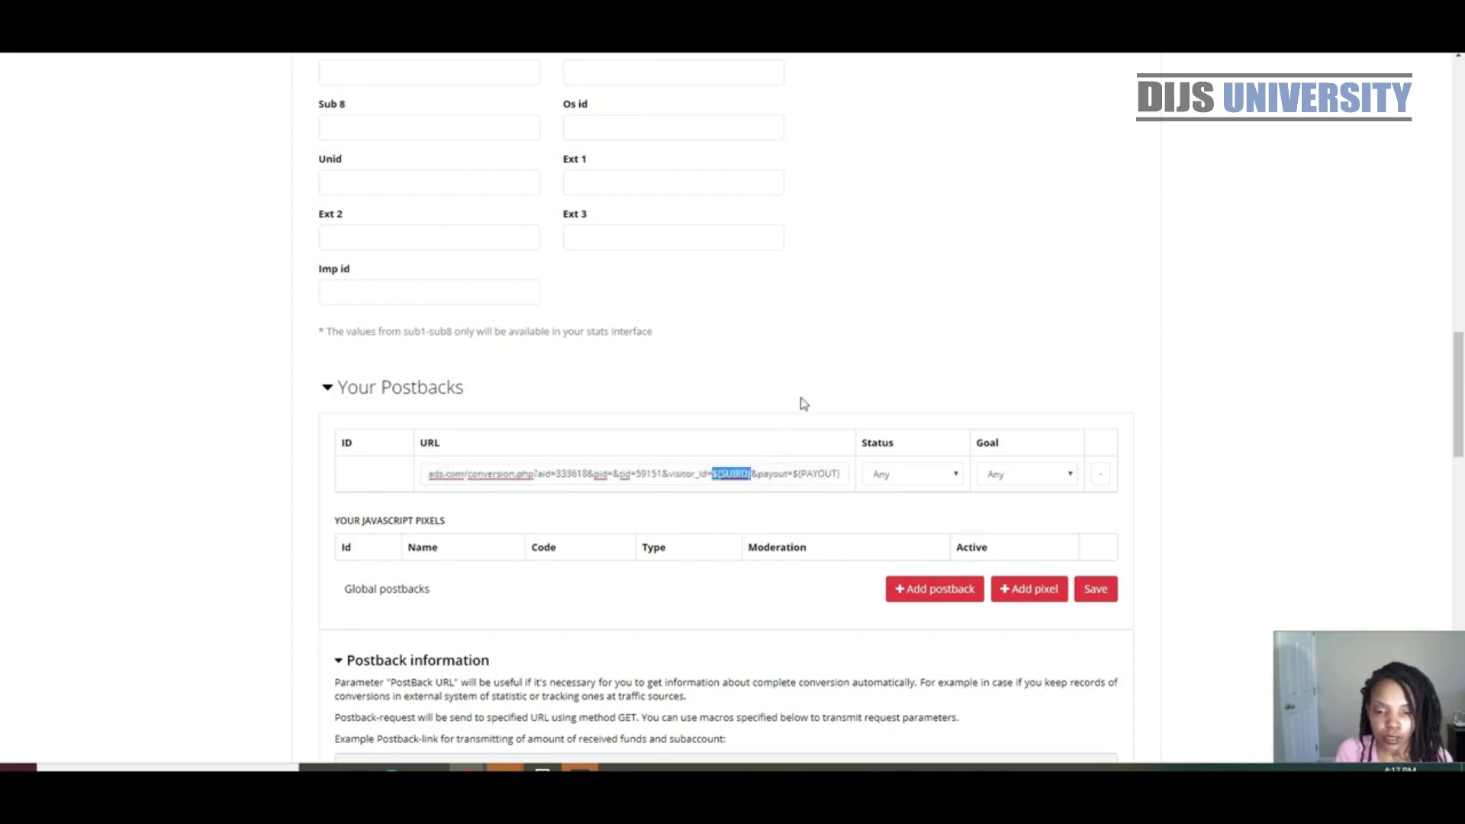
text({sub1})
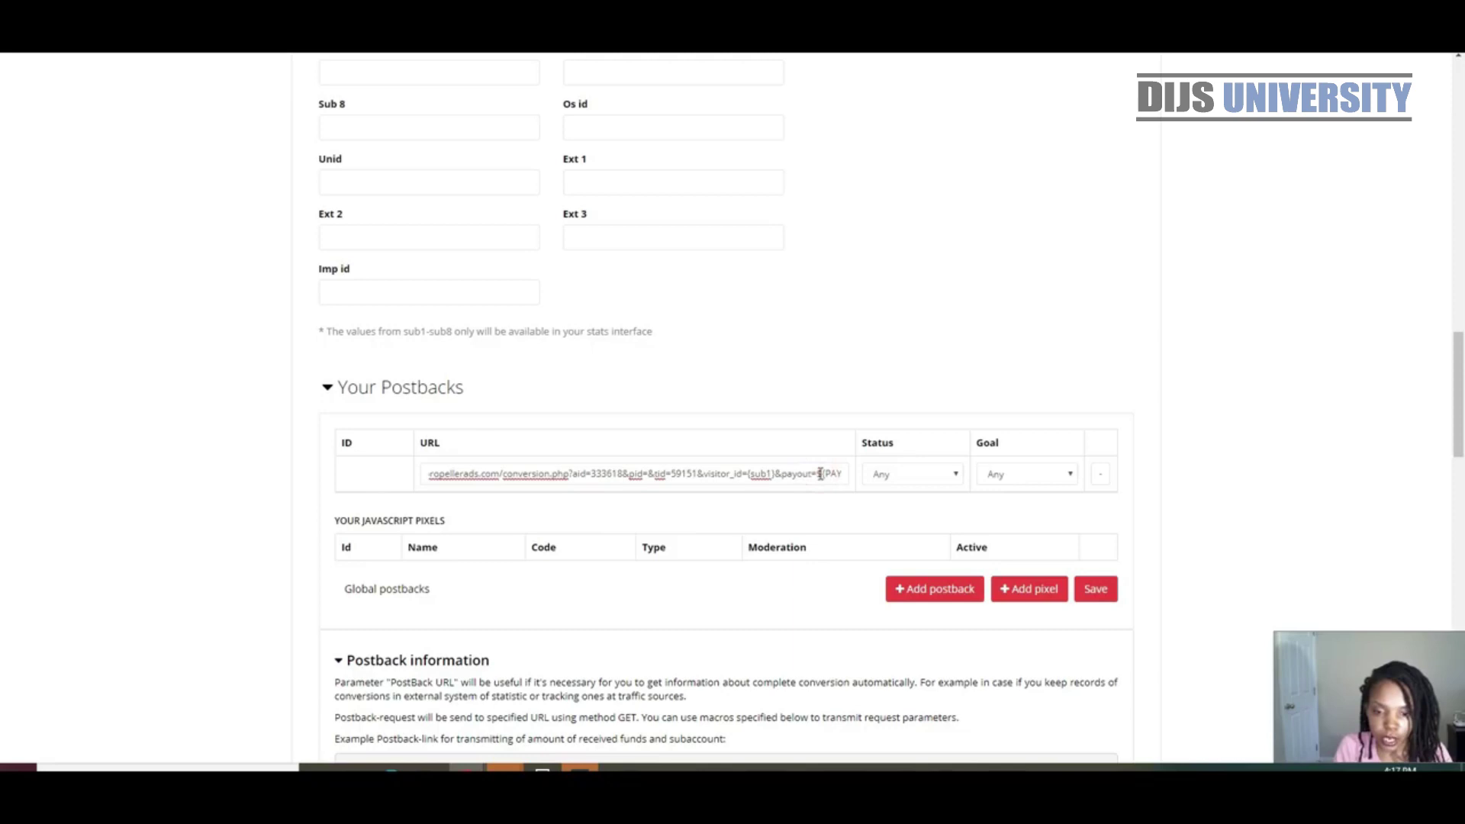
Replace ${PAYOUT} with {sum} at the end of the postback URL
scroll(419, 582, down, 1)
scroll(435, 572, down, 3)
scroll(435, 579, down, 3)
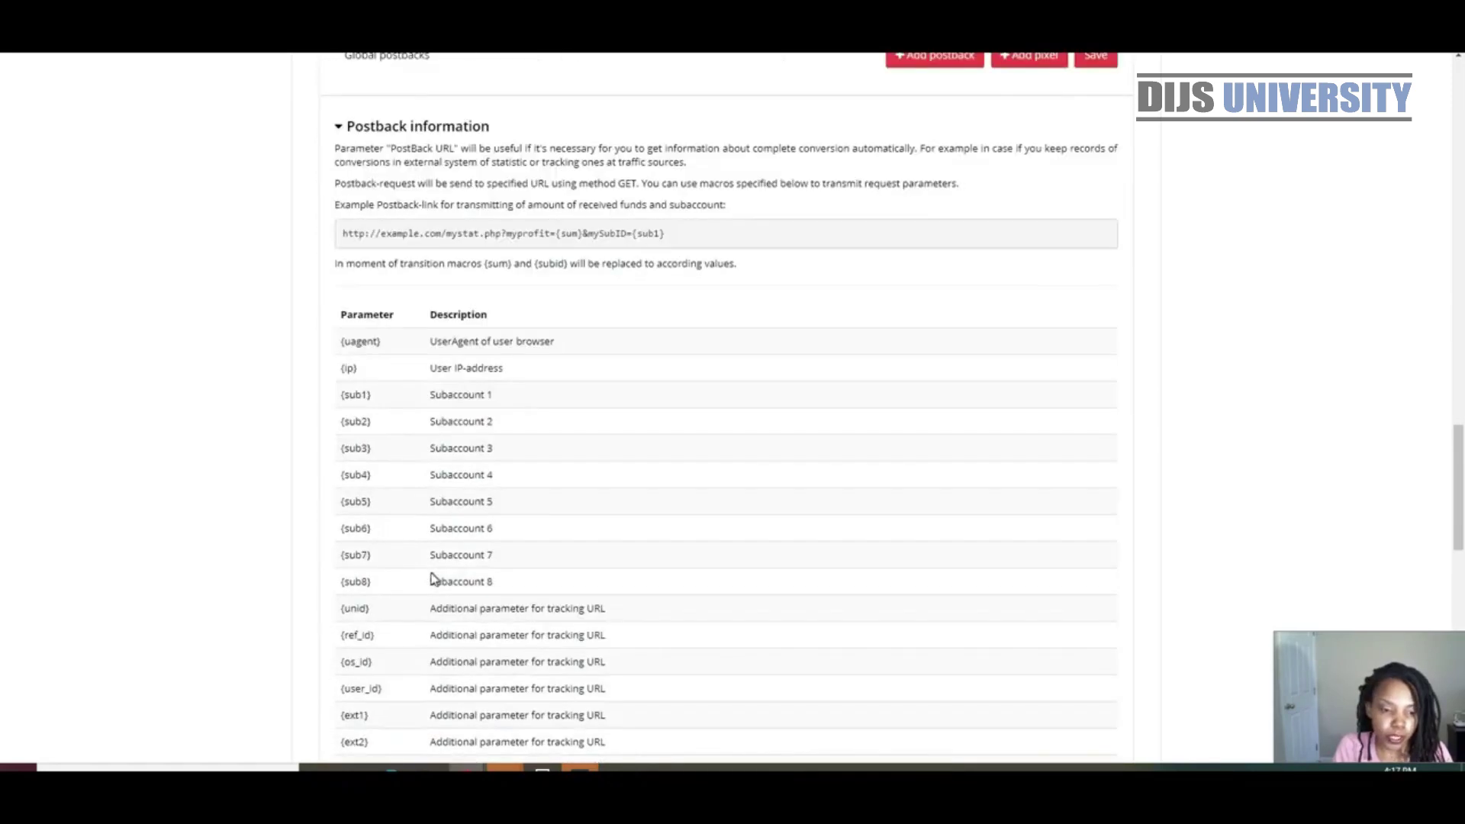
scroll(412, 458, down, 4)
scroll(425, 507, down, 1)
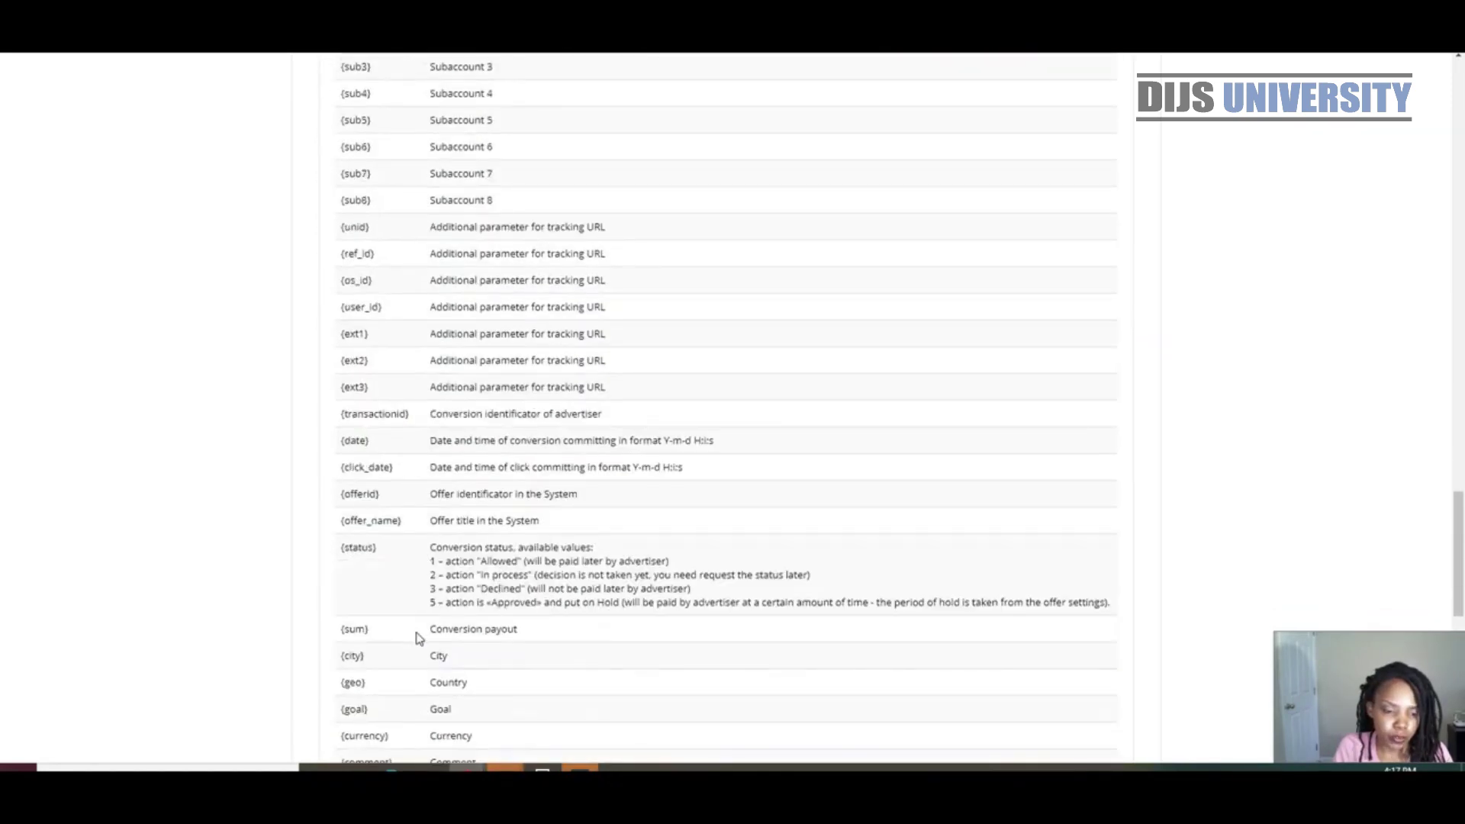
scroll(437, 610, down, 1)
scroll(588, 540, up, 5)
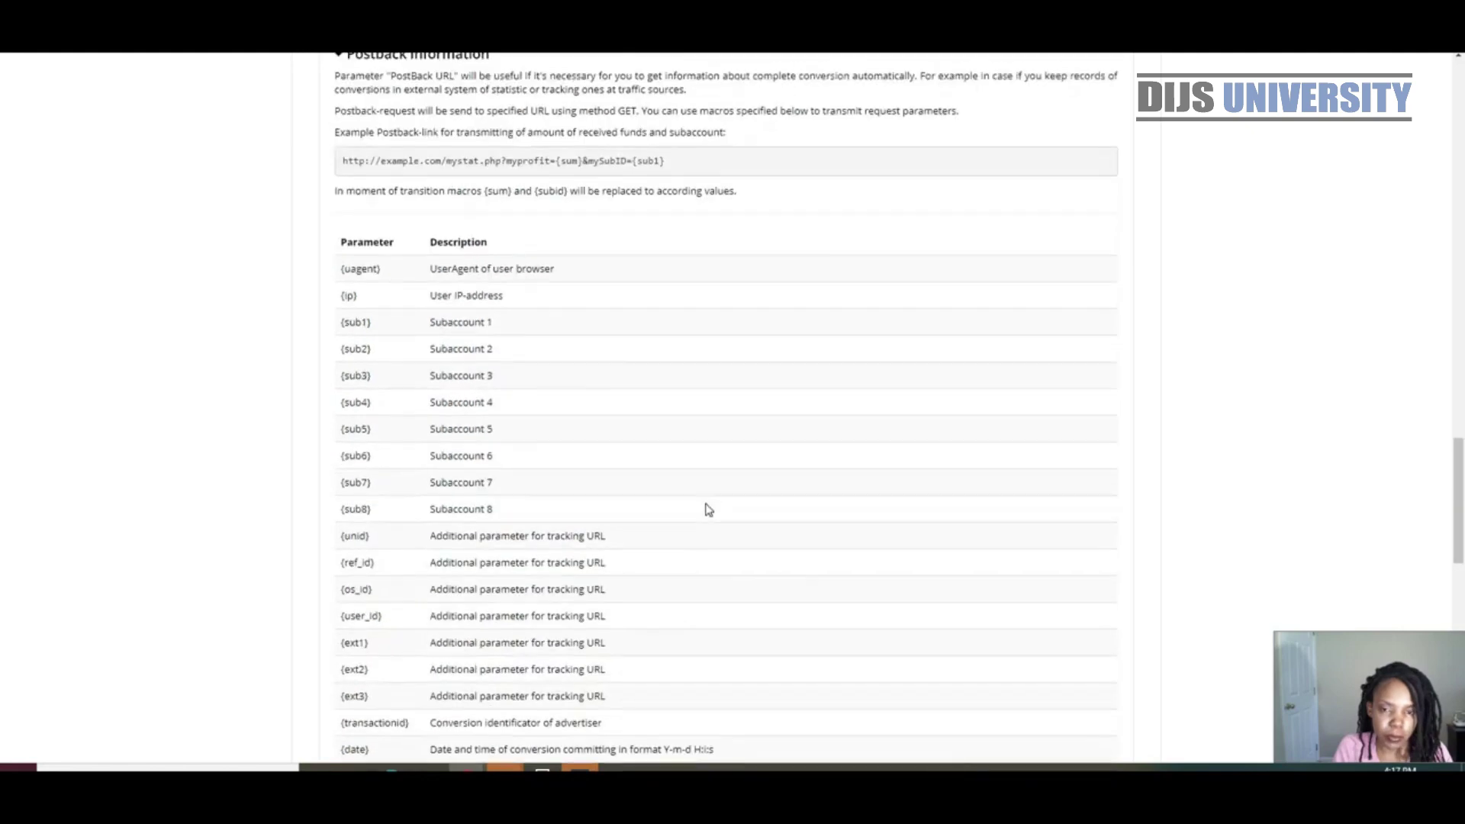
scroll(707, 507, up, 6)
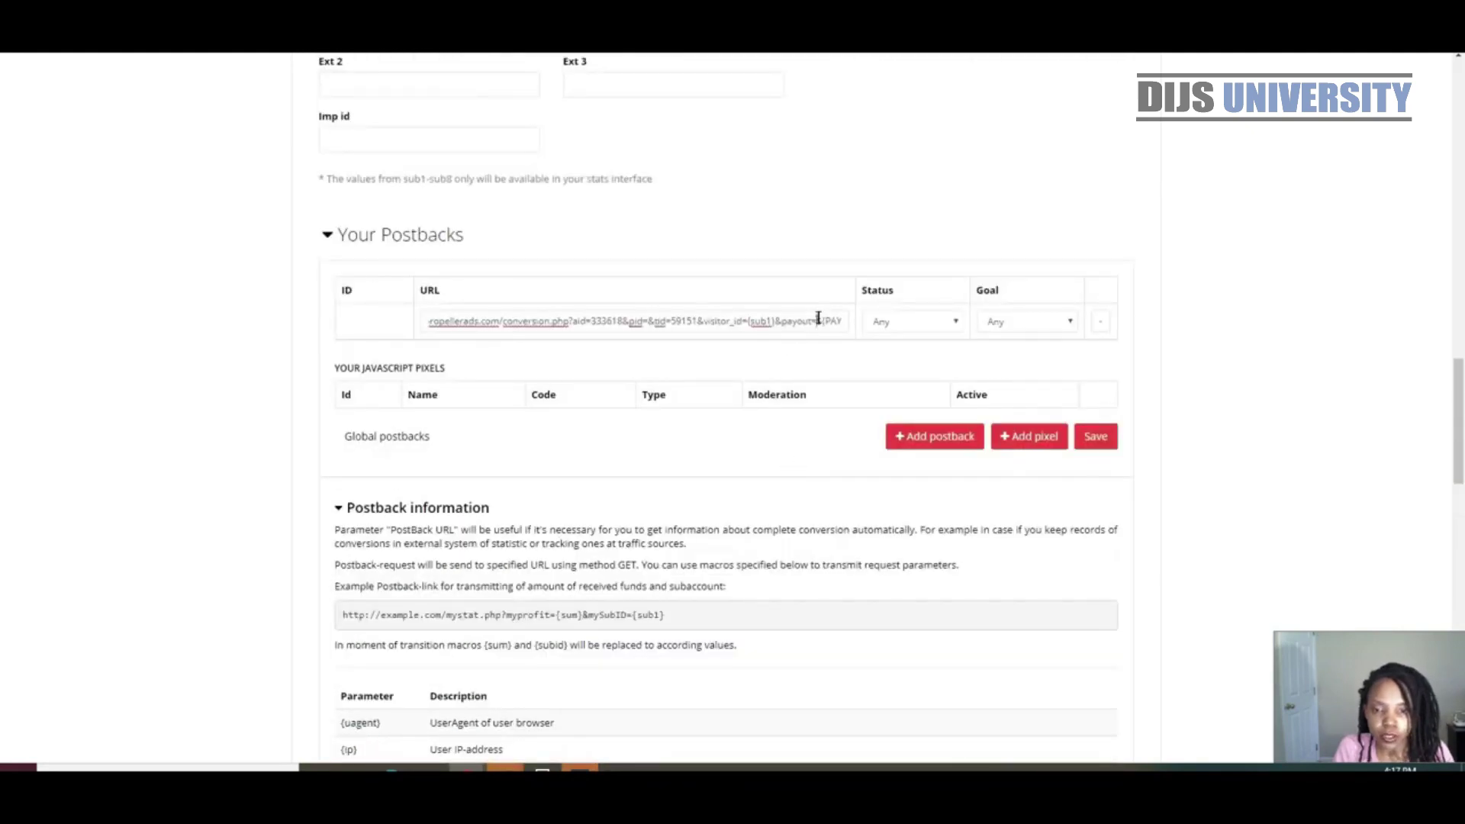
drag(818, 317, 844, 316)
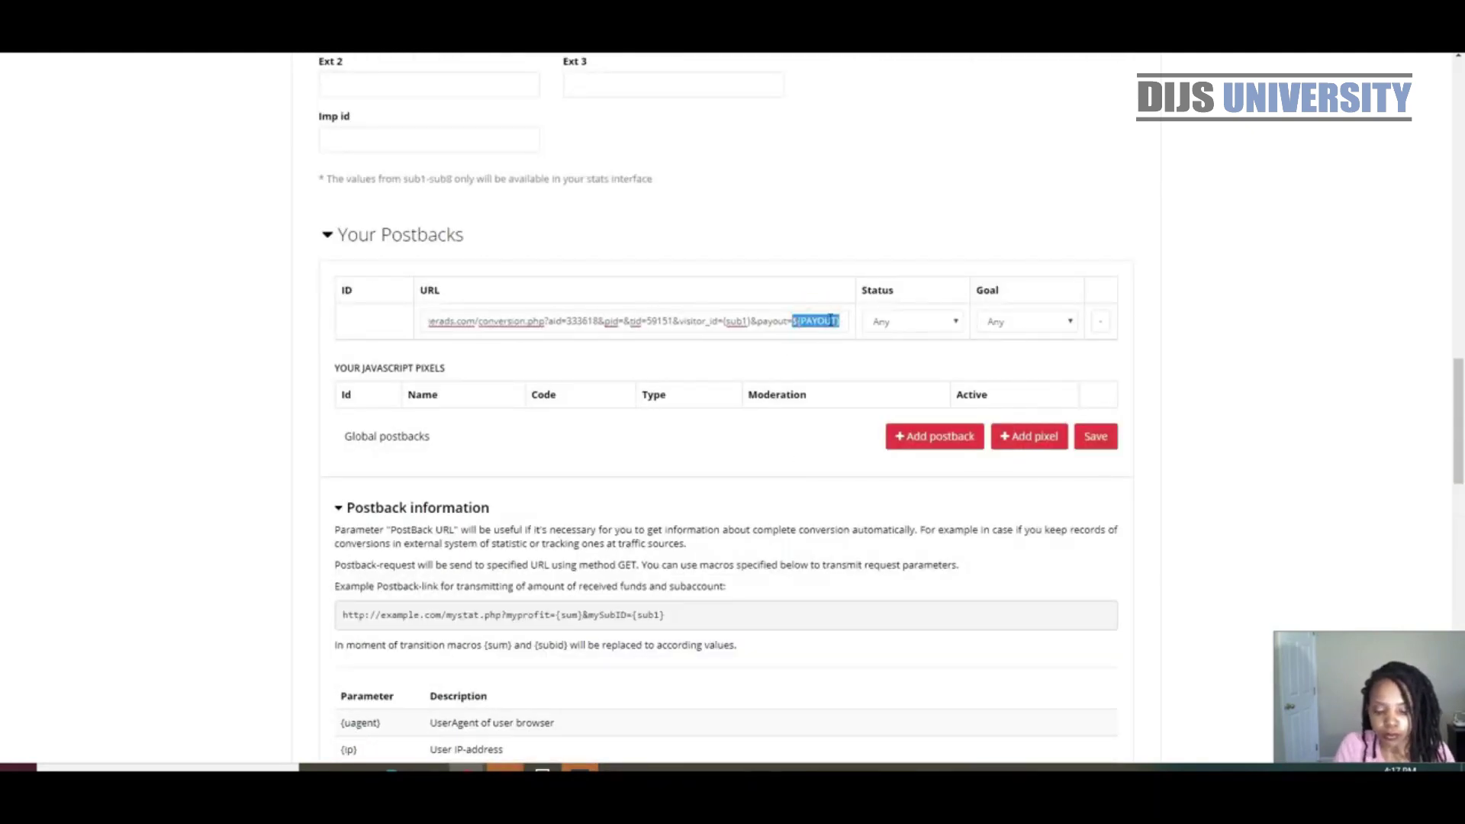
text({sum)
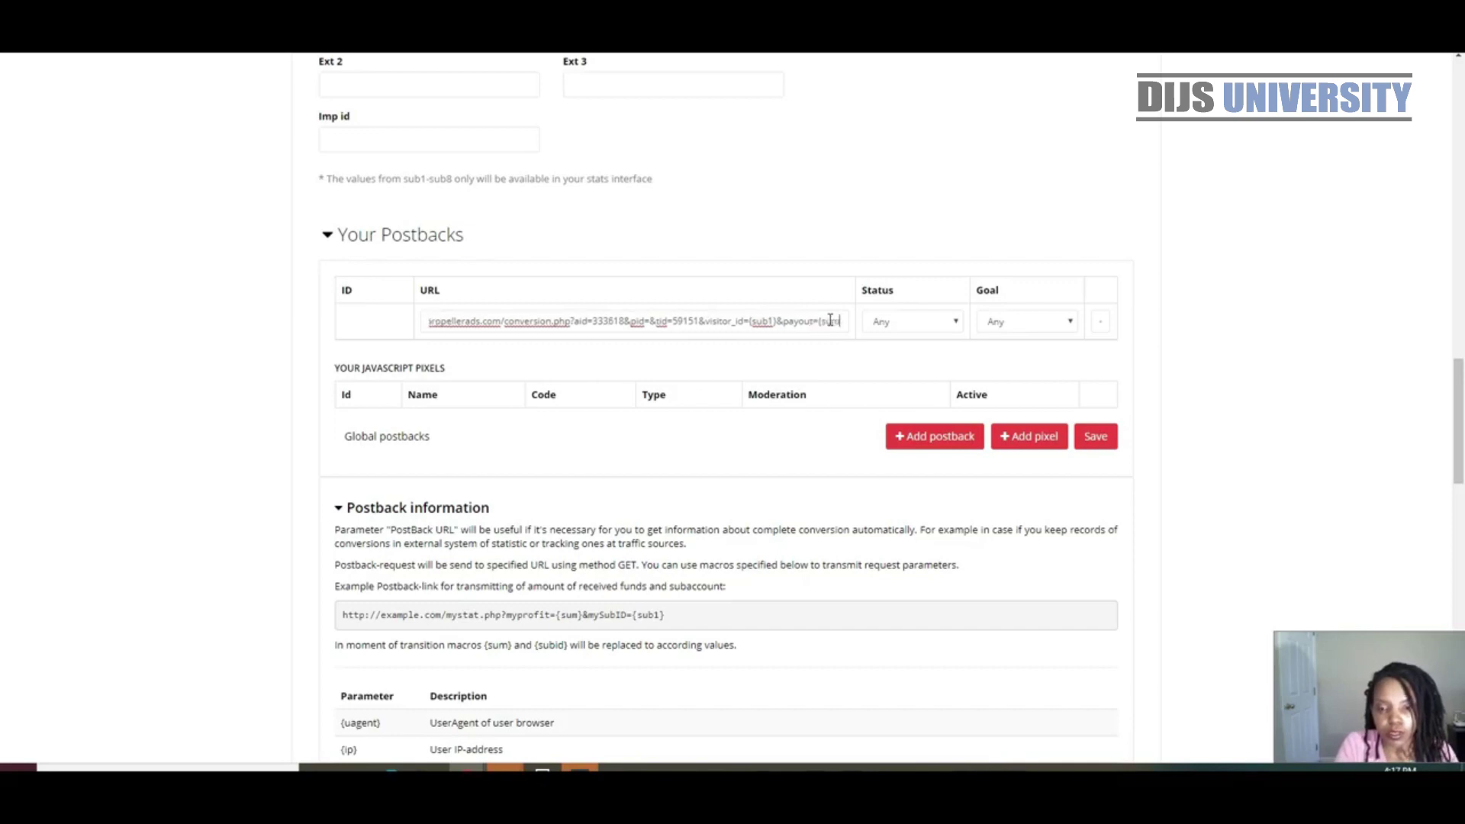
text(})
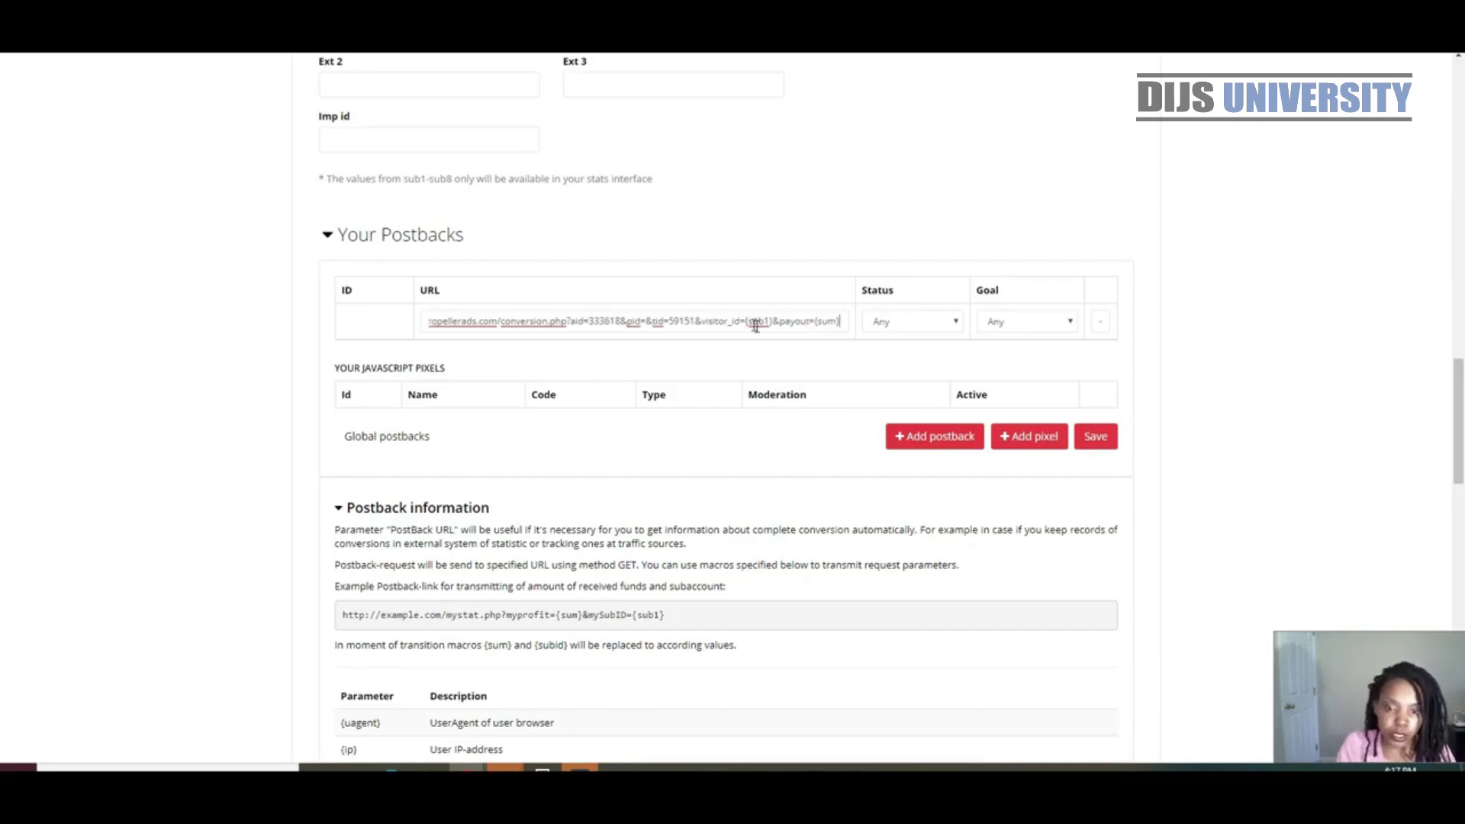
click(934, 436)
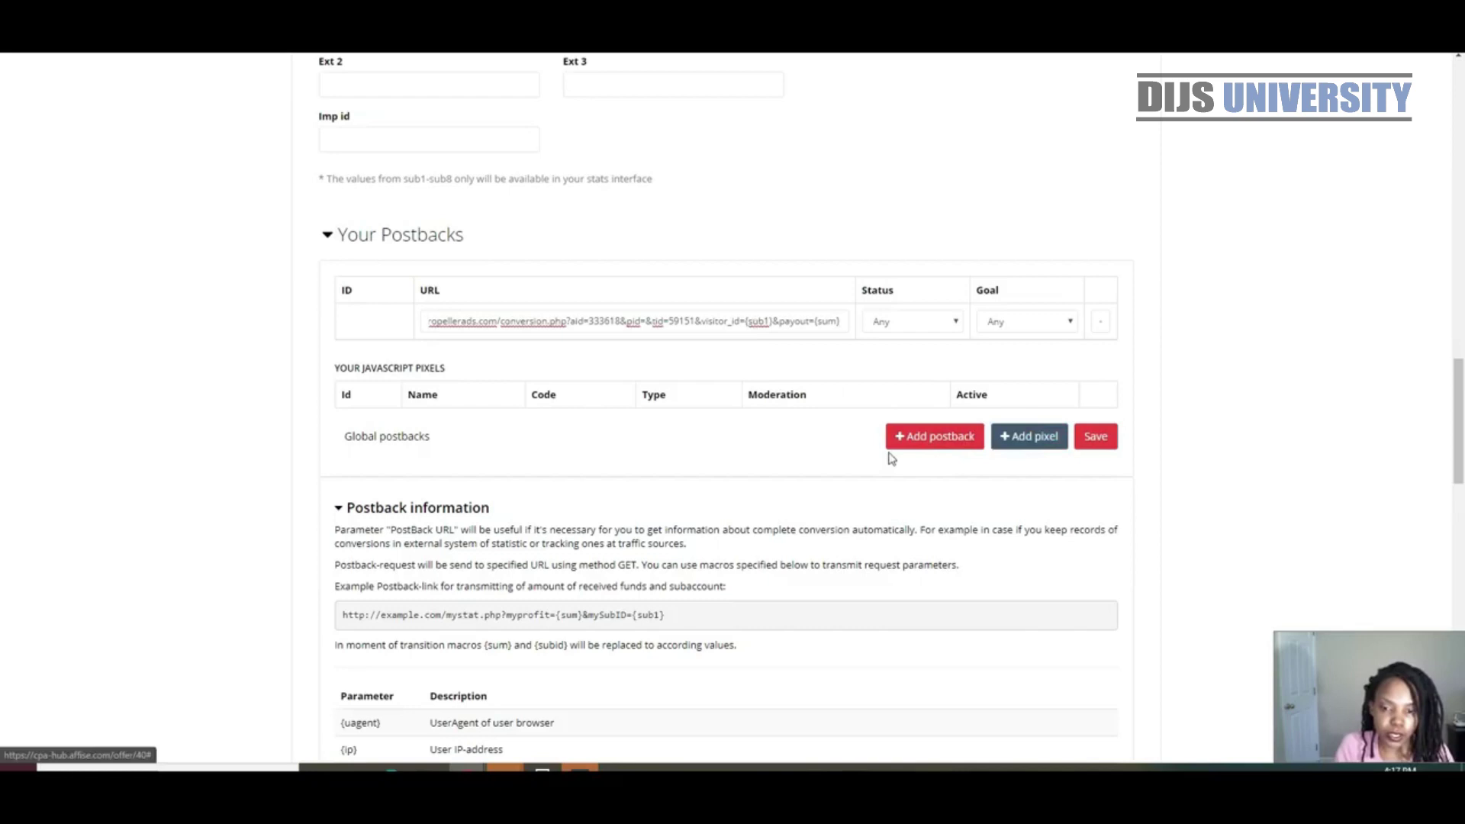
click(1100, 323)
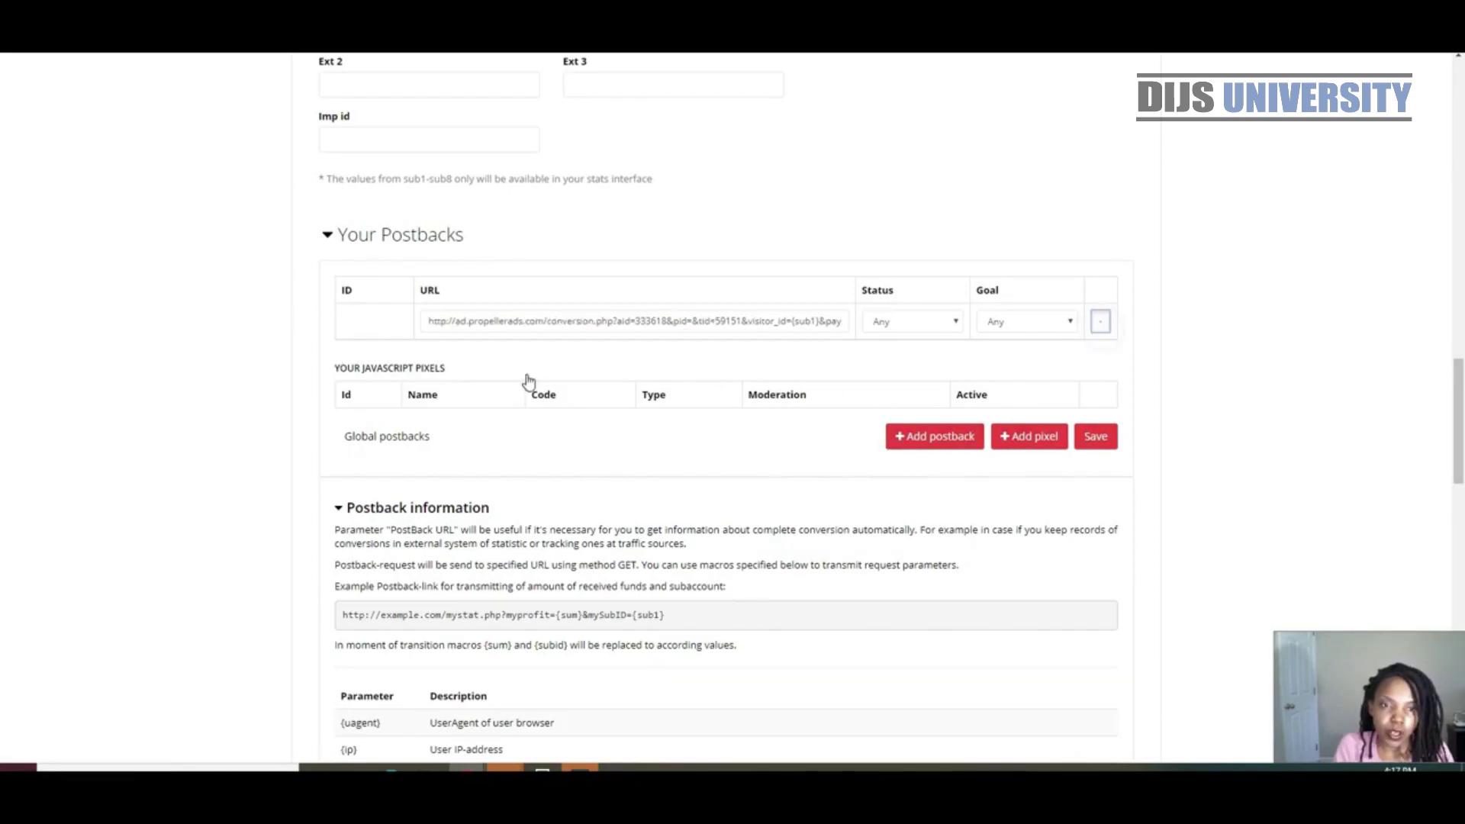
Cancel removing the PropellerAds postback and scroll back to the top of the offer page
click(863, 96)
scroll(771, 203, up, 4)
scroll(752, 233, up, 2)
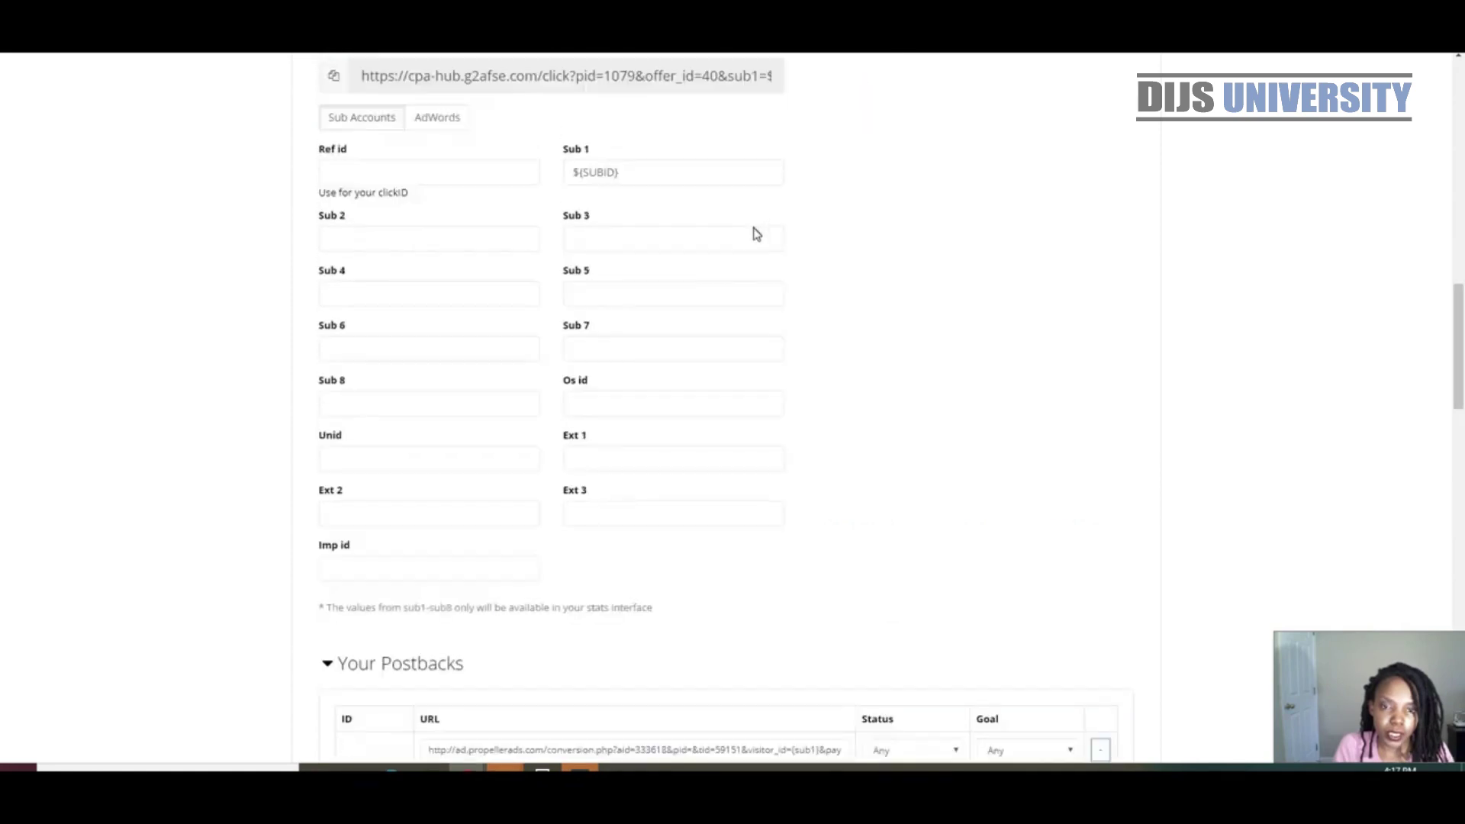
scroll(624, 383, up, 3)
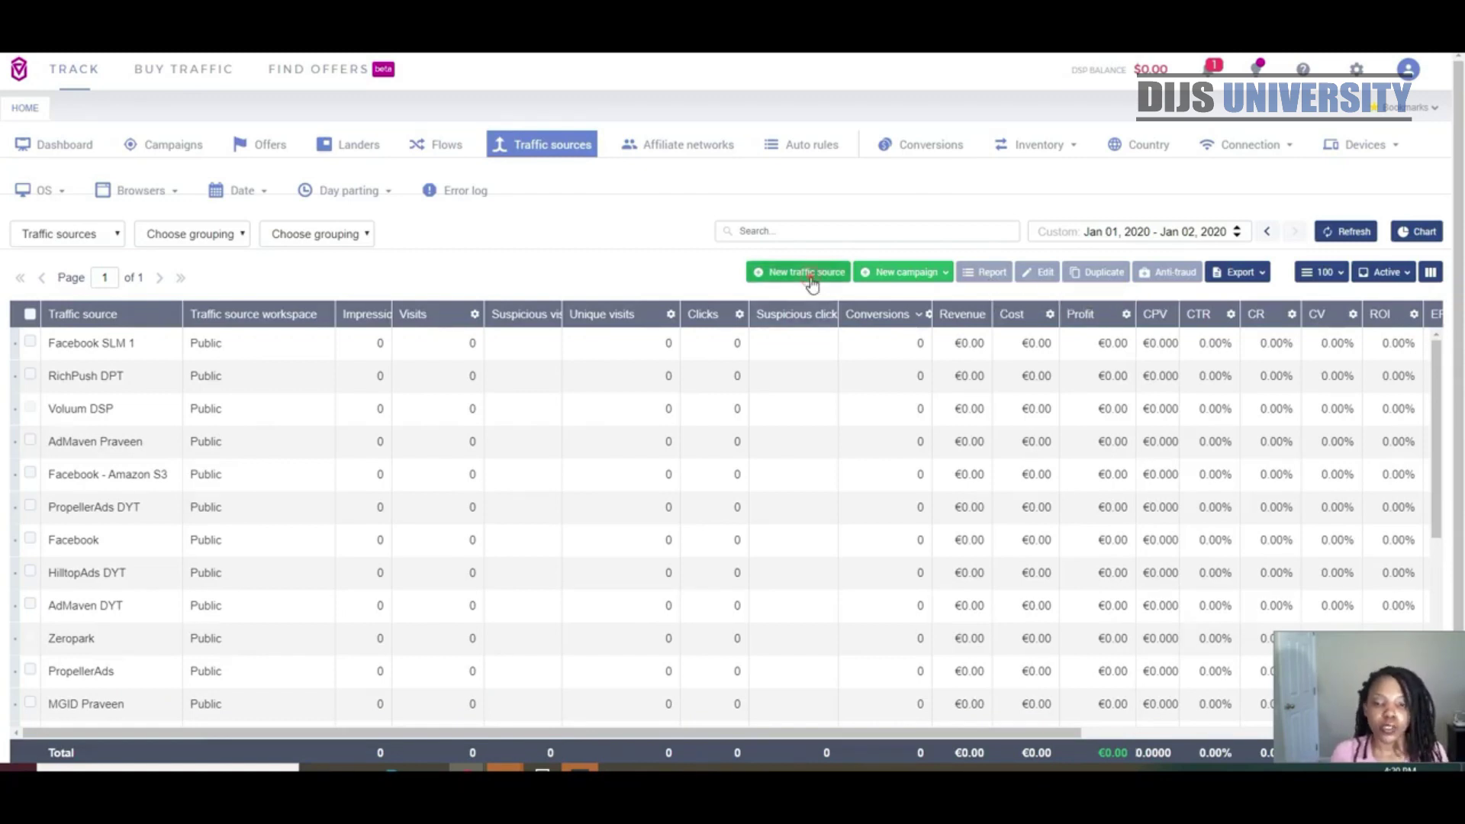
Create a new Voluum traffic source from the PropellerAds template
click(763, 272)
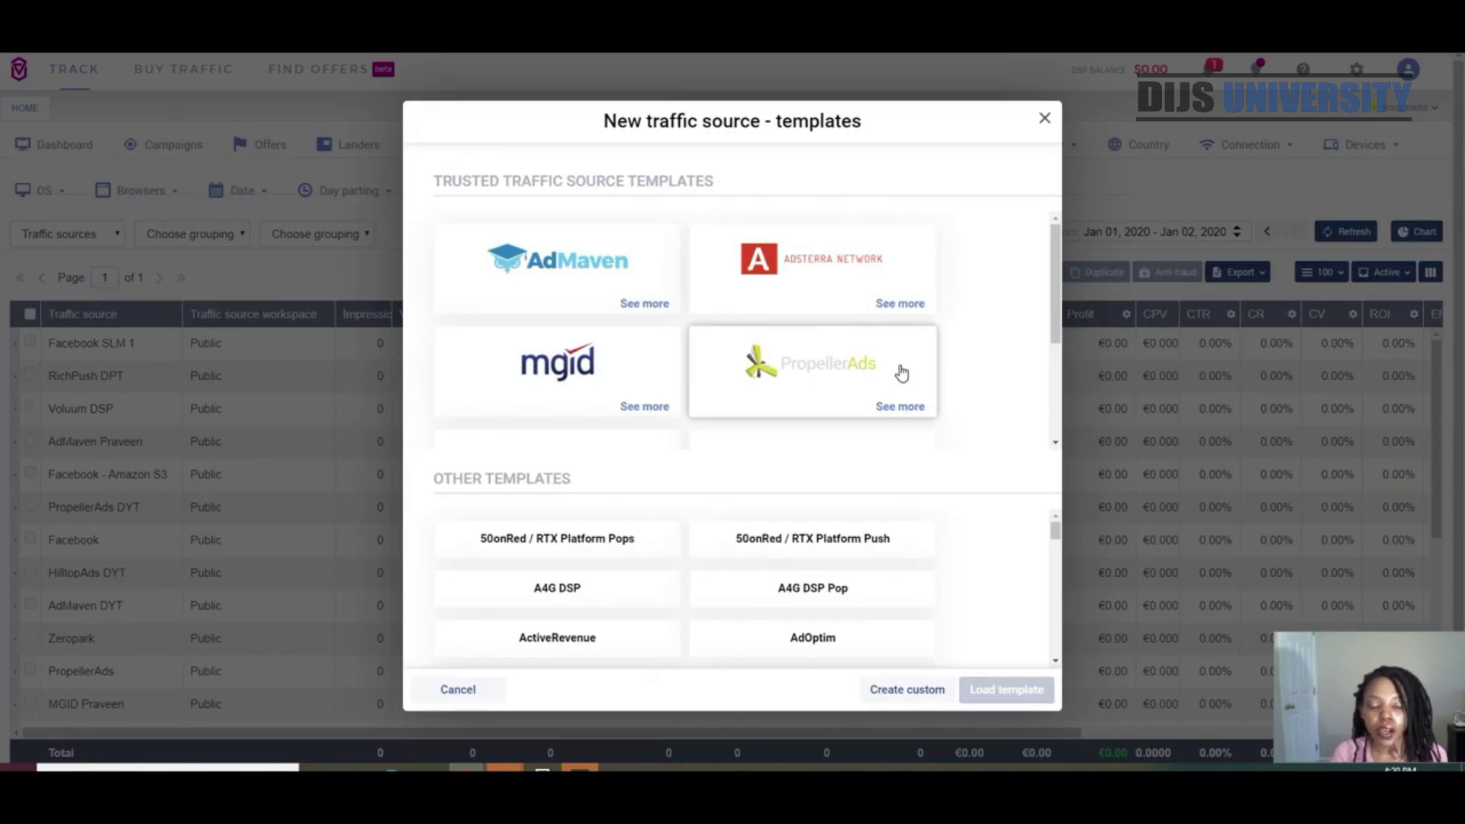
click(901, 371)
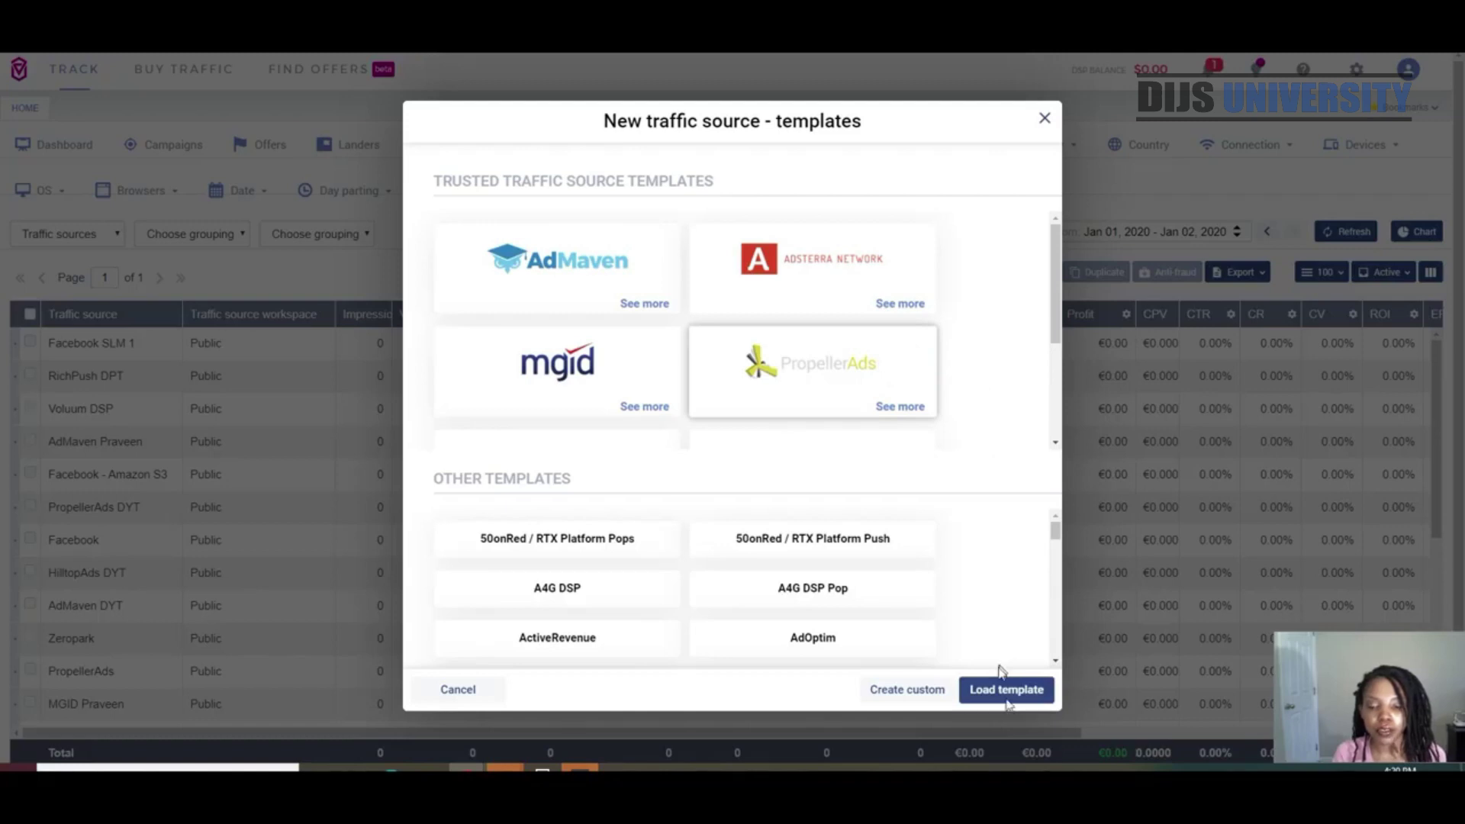
click(1024, 691)
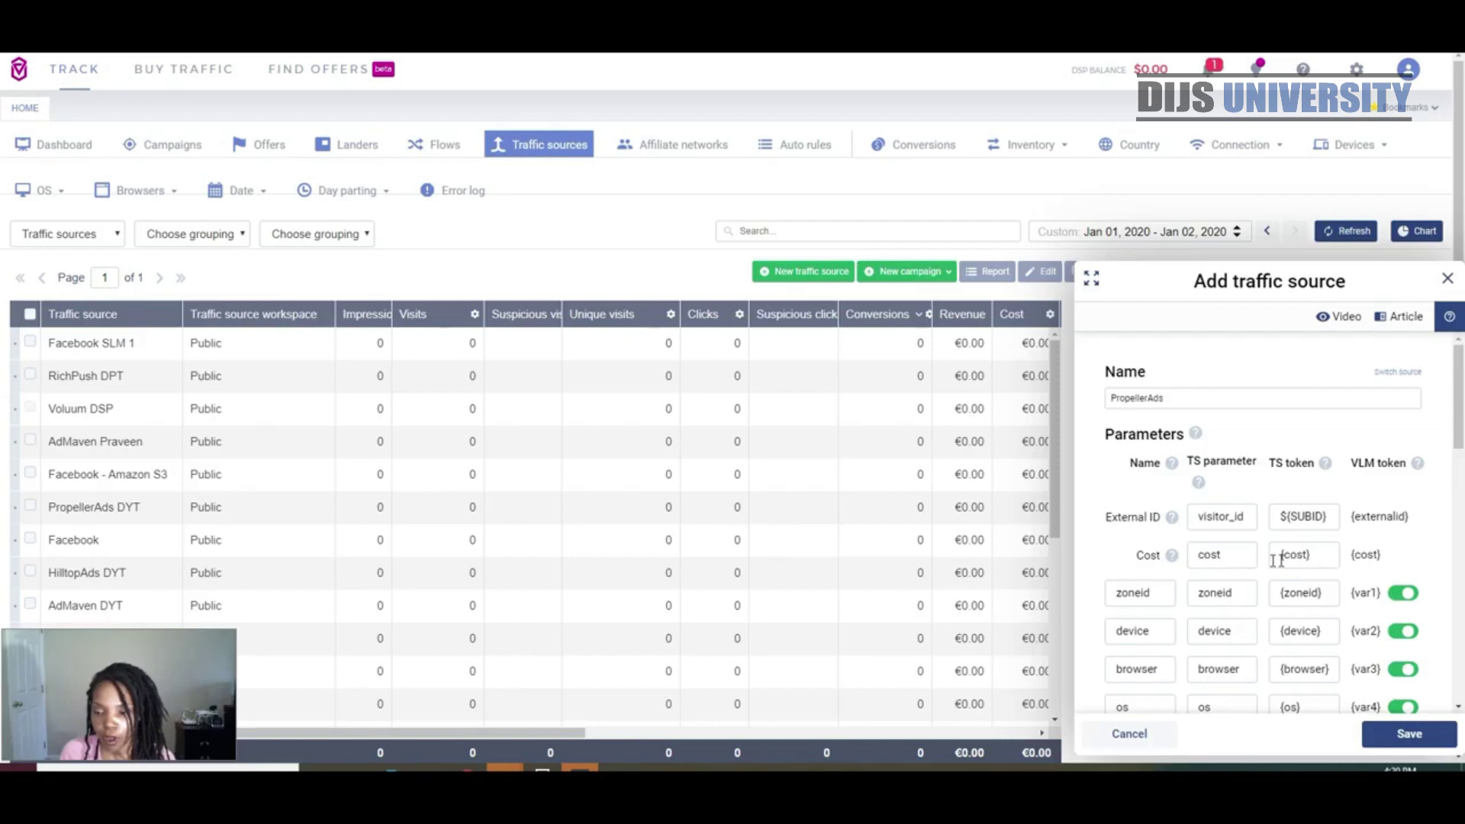
Select the template's entire postback URL so it can be replaced
scroll(1228, 561, down, 3)
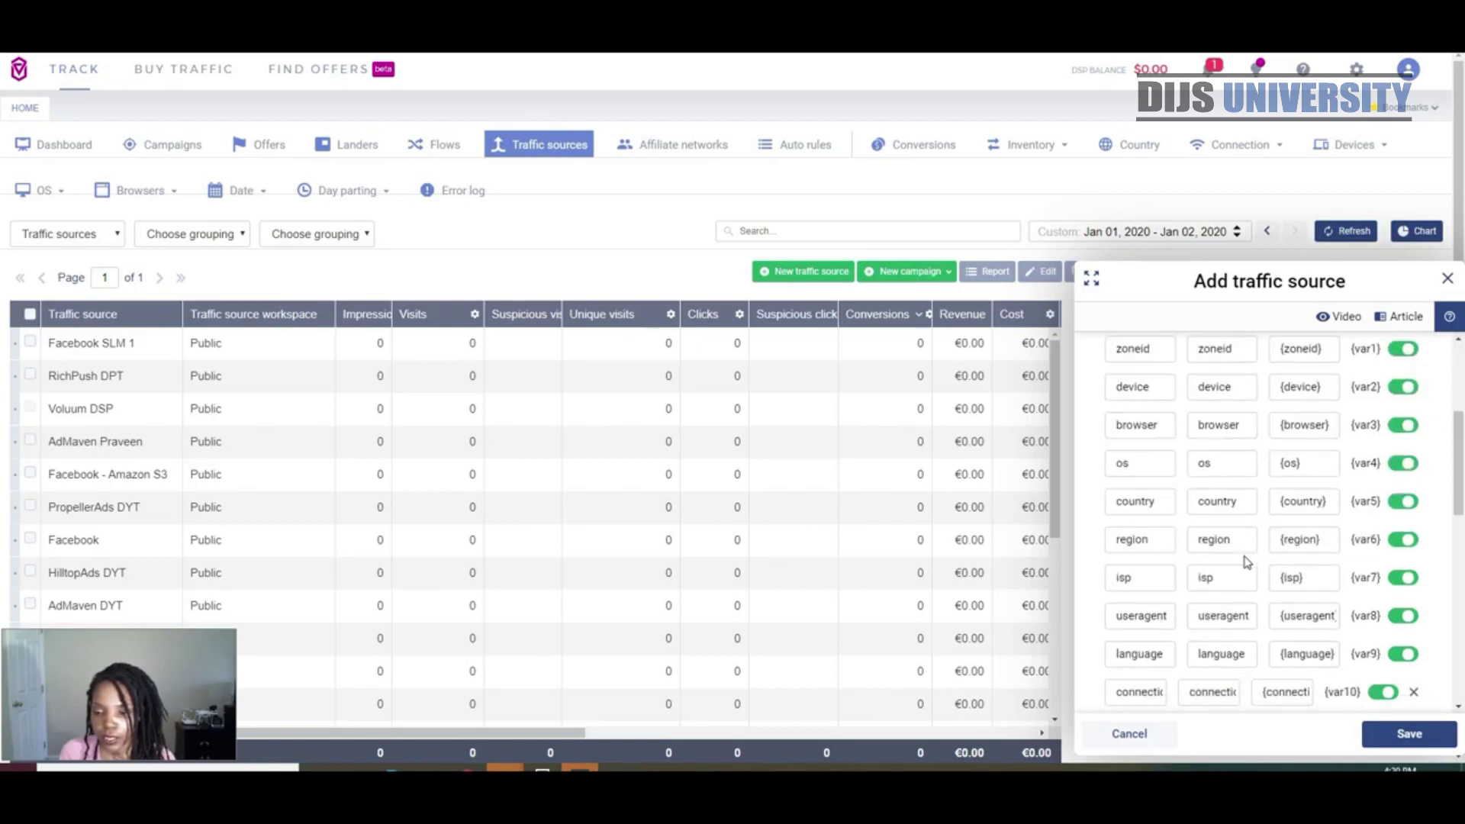
scroll(1246, 562, down, 4)
scroll(1245, 562, down, 2)
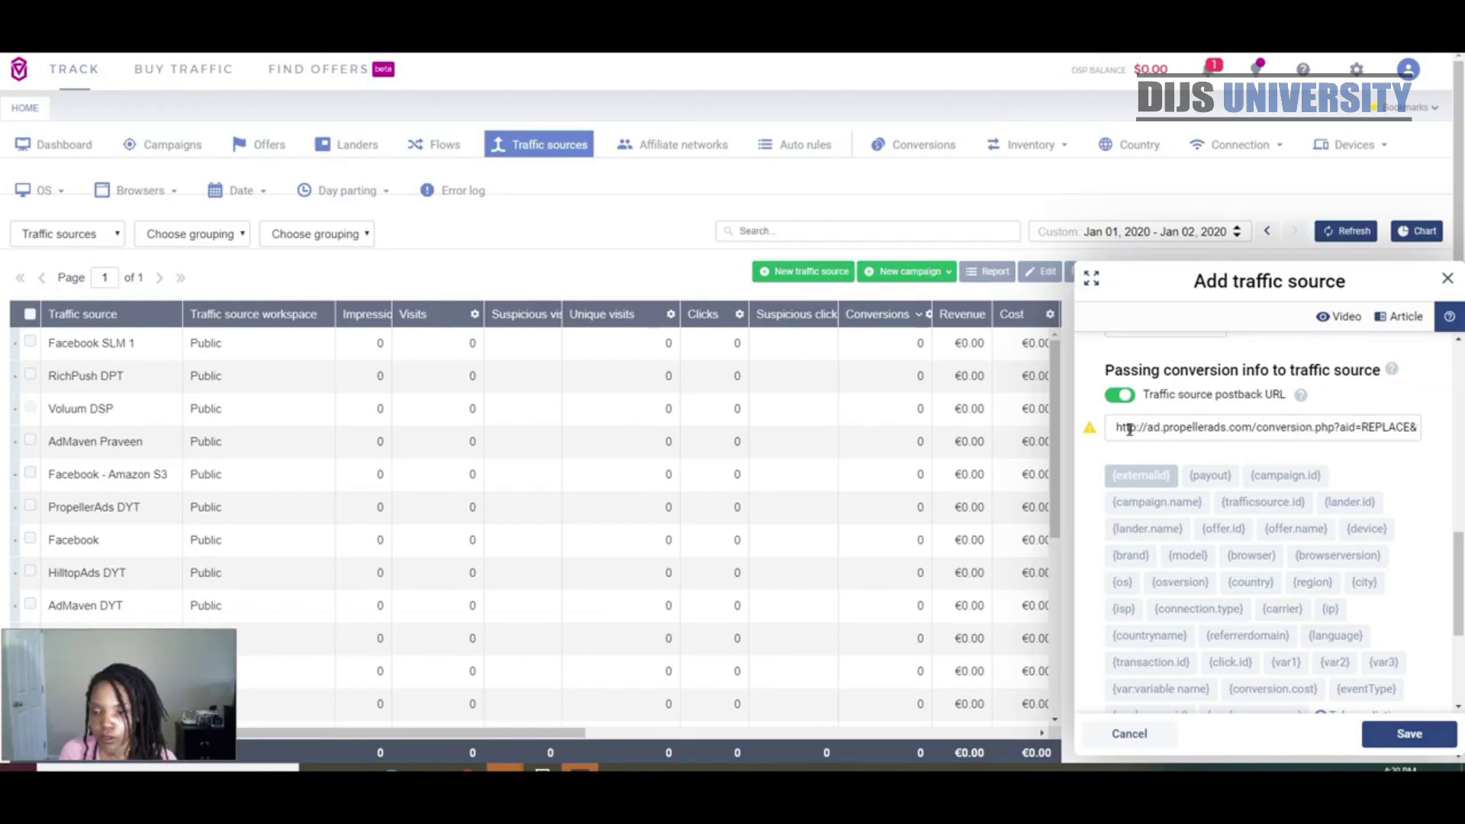
drag(1116, 425, 1463, 439)
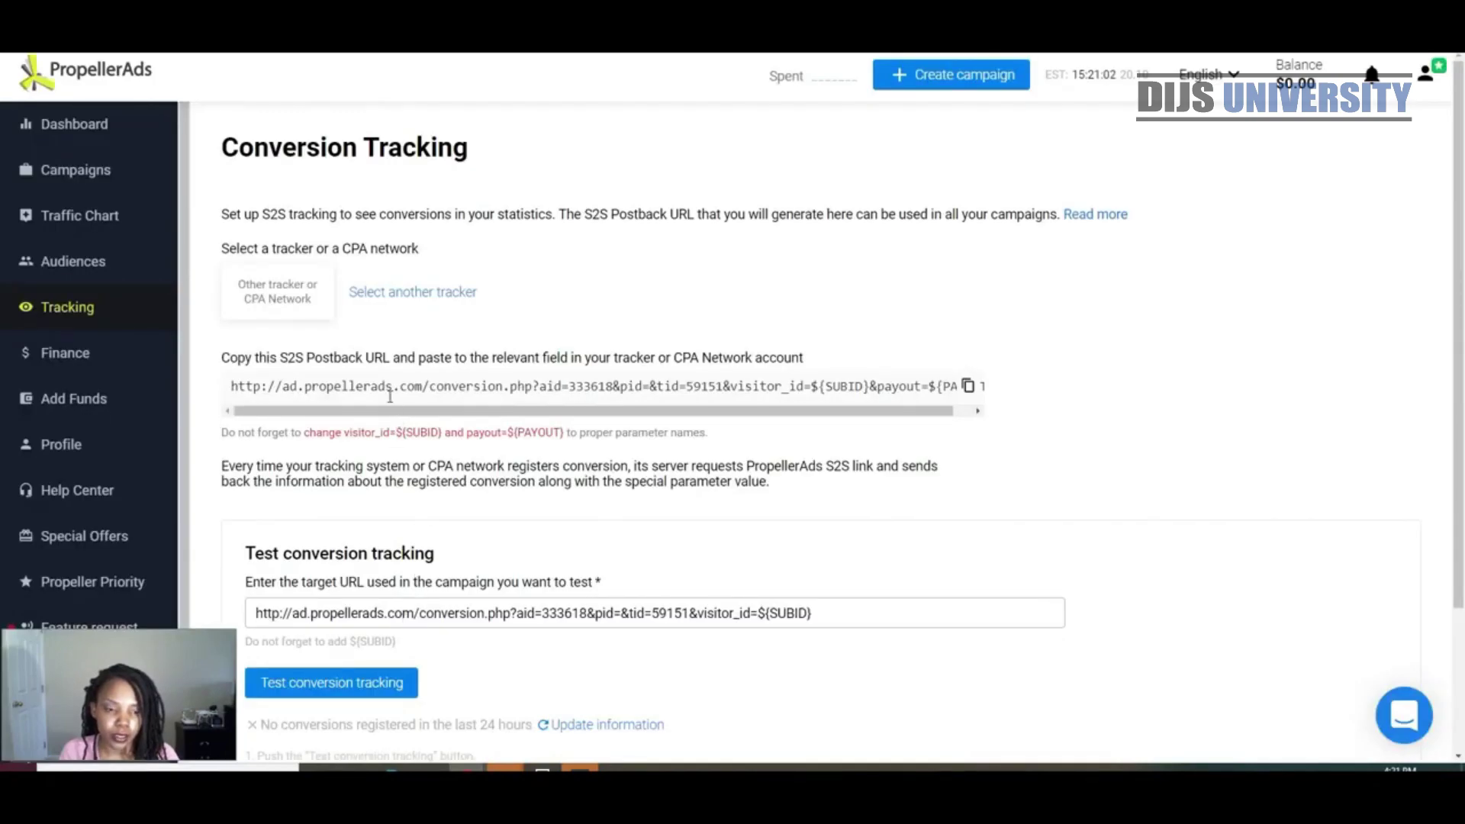
Switch PropellerAds' tracker to Voluum and copy its visitor_id={externalid} postback URL
click(386, 292)
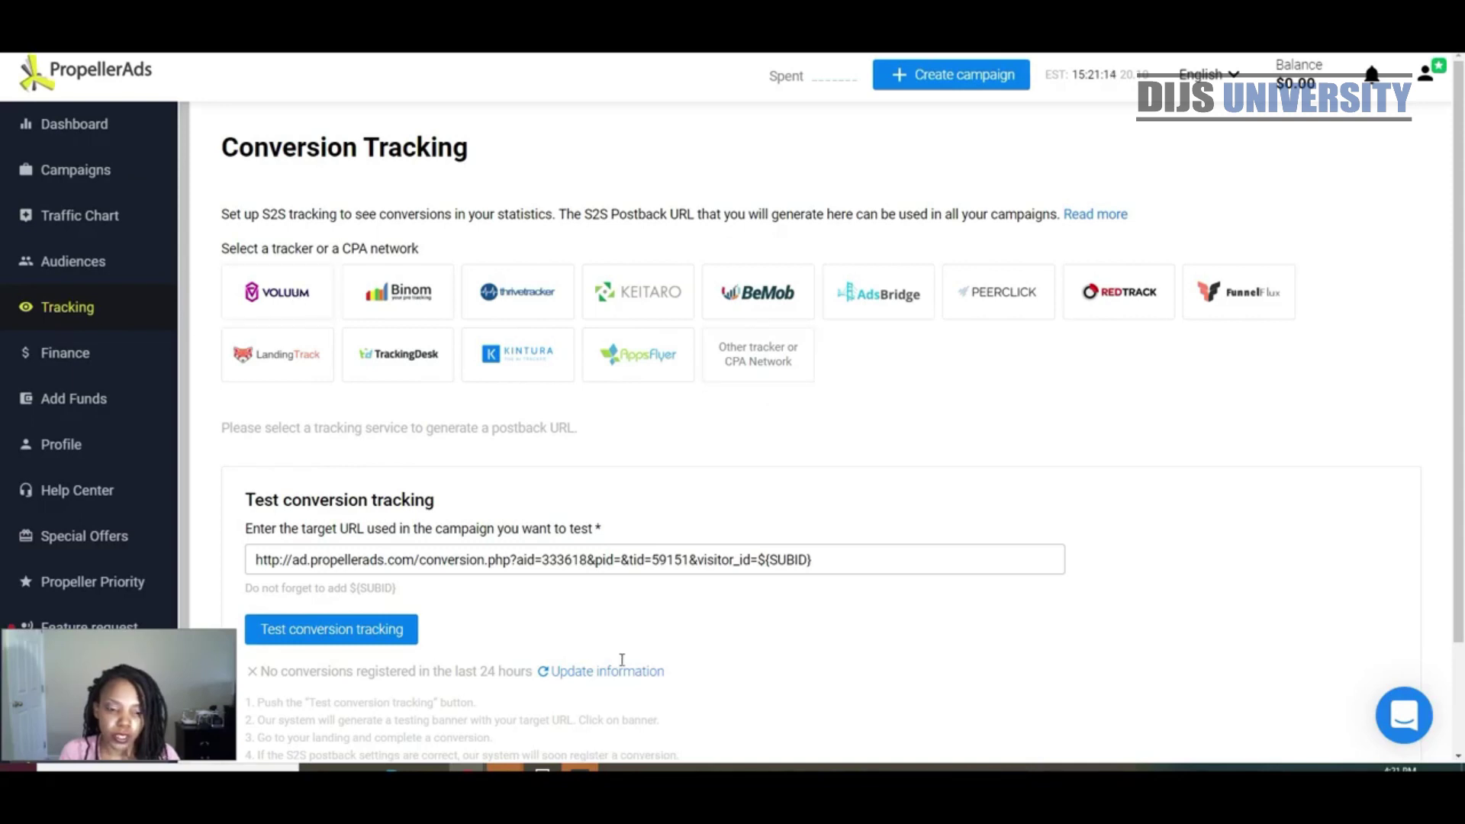
scroll(622, 671, down, 2)
scroll(471, 555, up, 2)
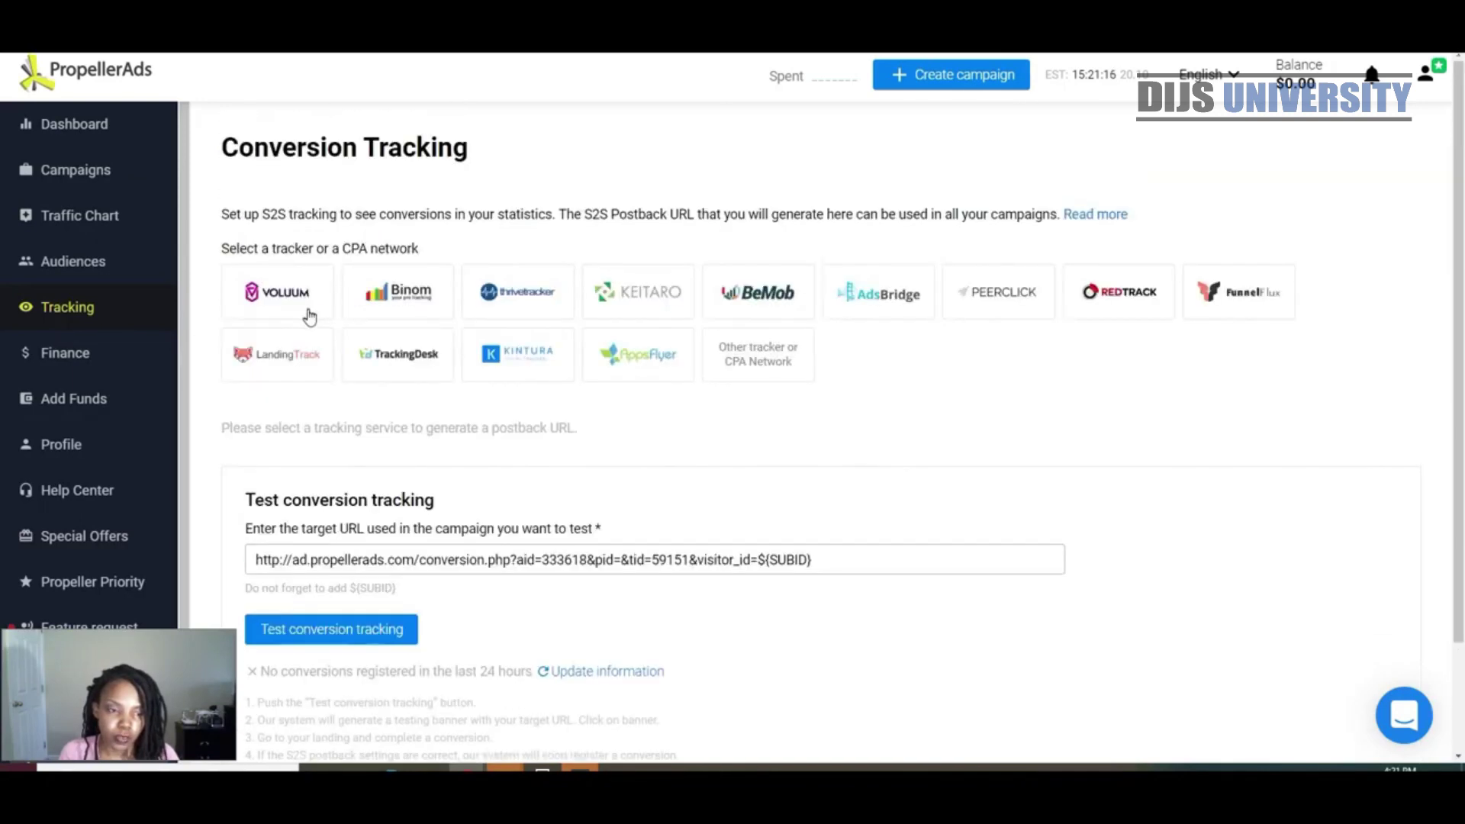
click(305, 304)
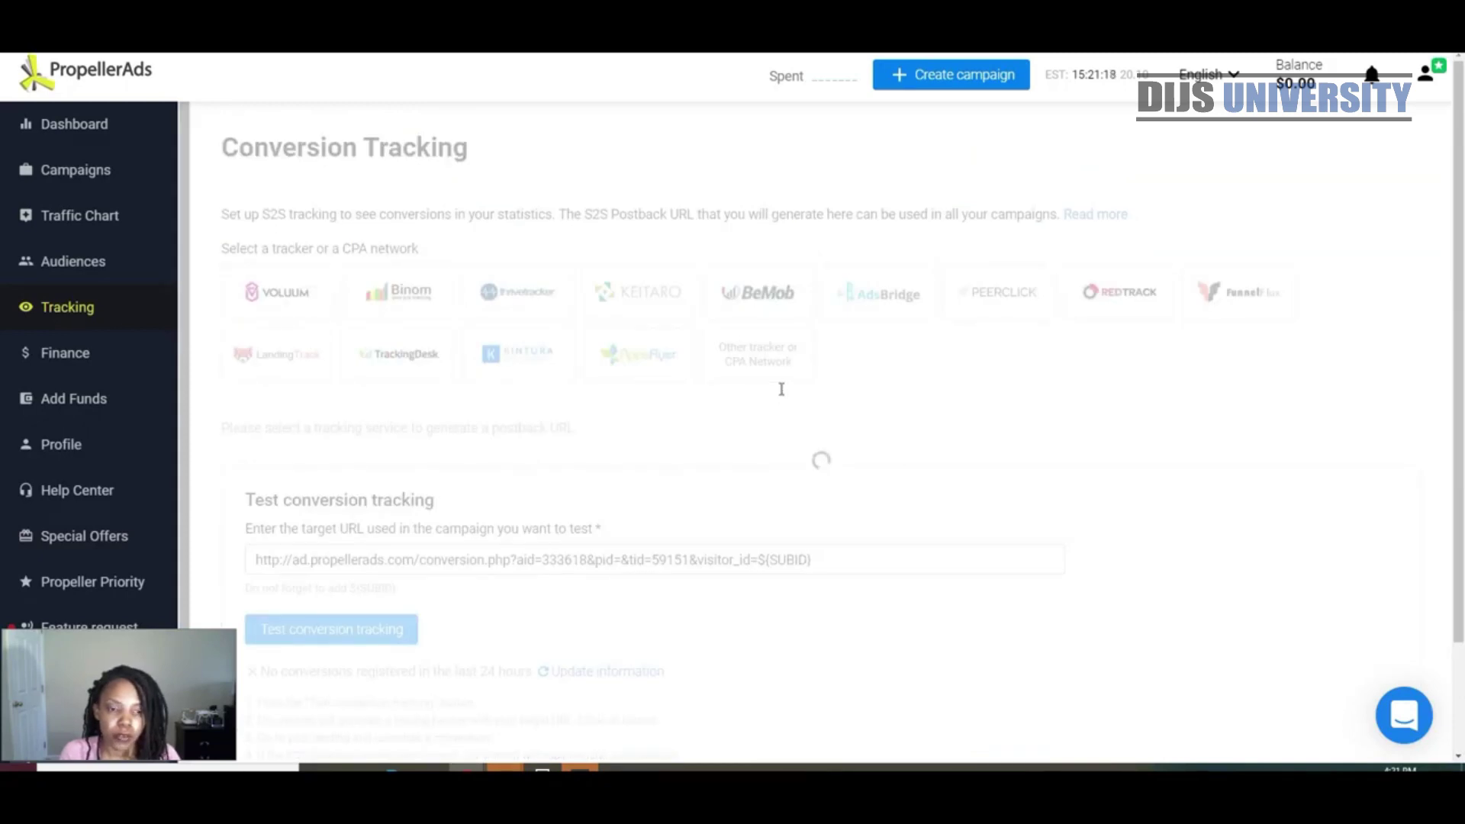
click(968, 386)
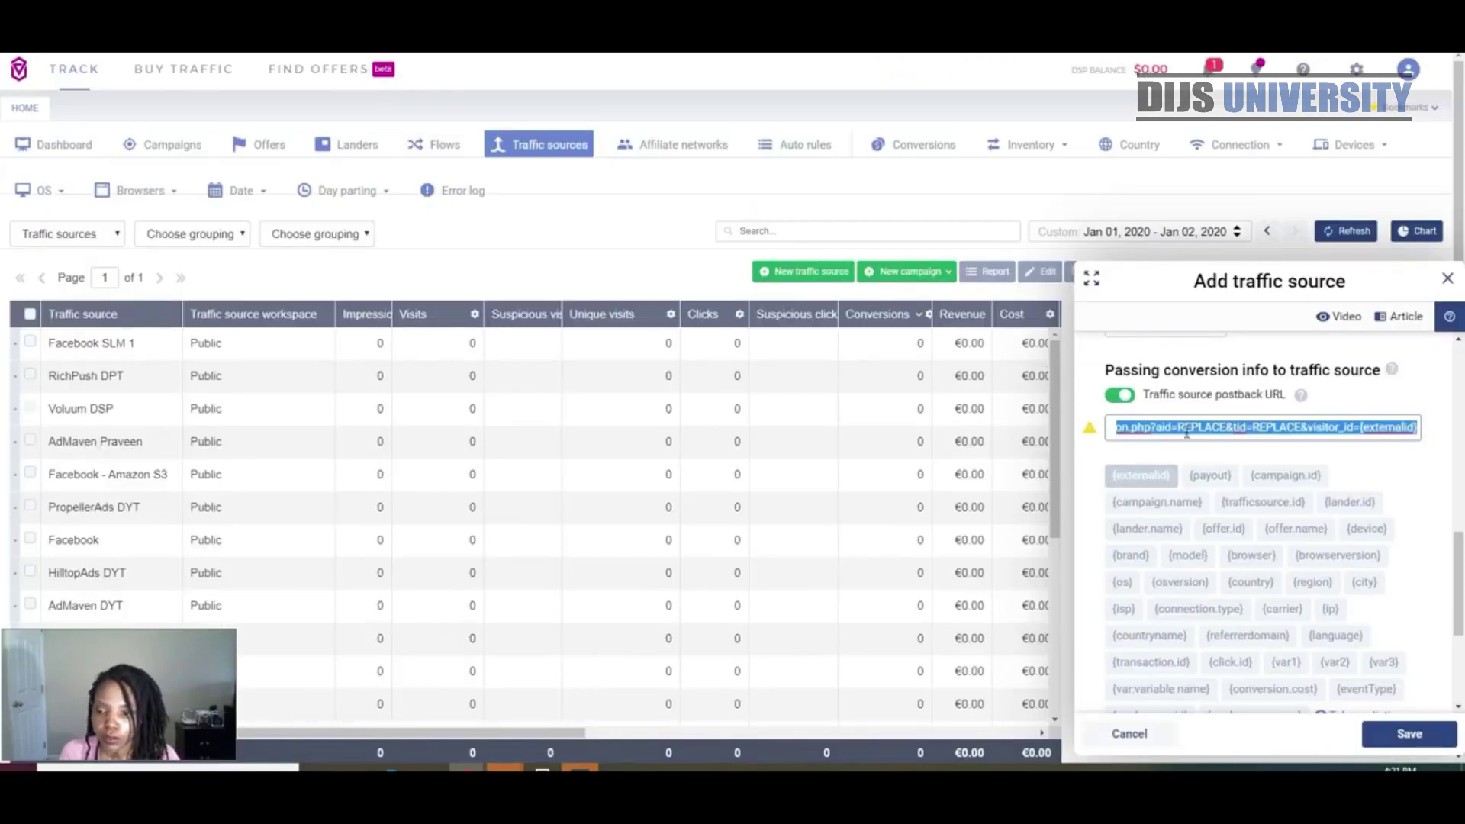
Paste the PropellerAds postback URL into Voluum and verify its {externalid} and {payout} tokens
key(ctrl+v)
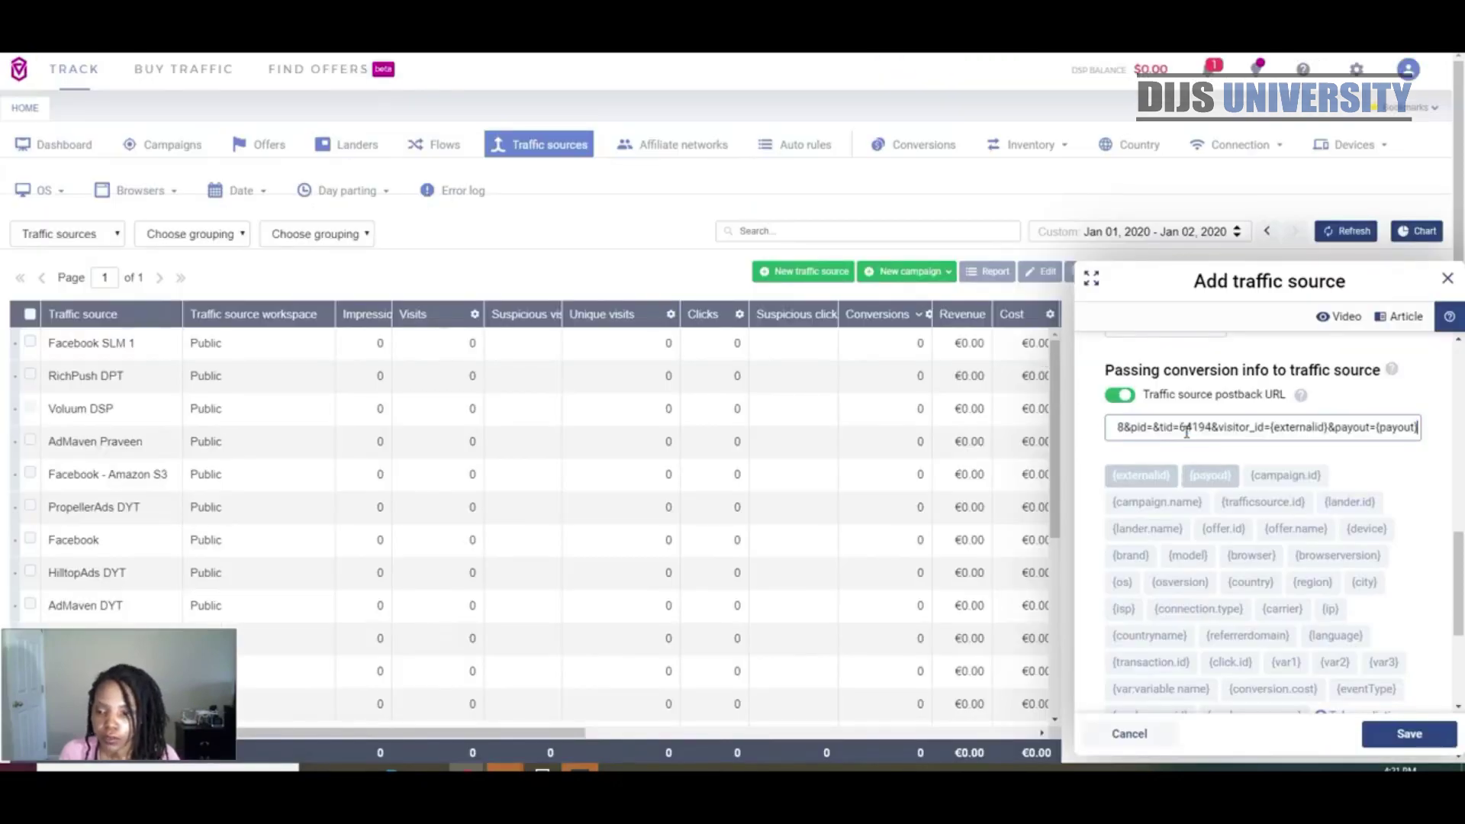
scroll(1213, 428, up, 3)
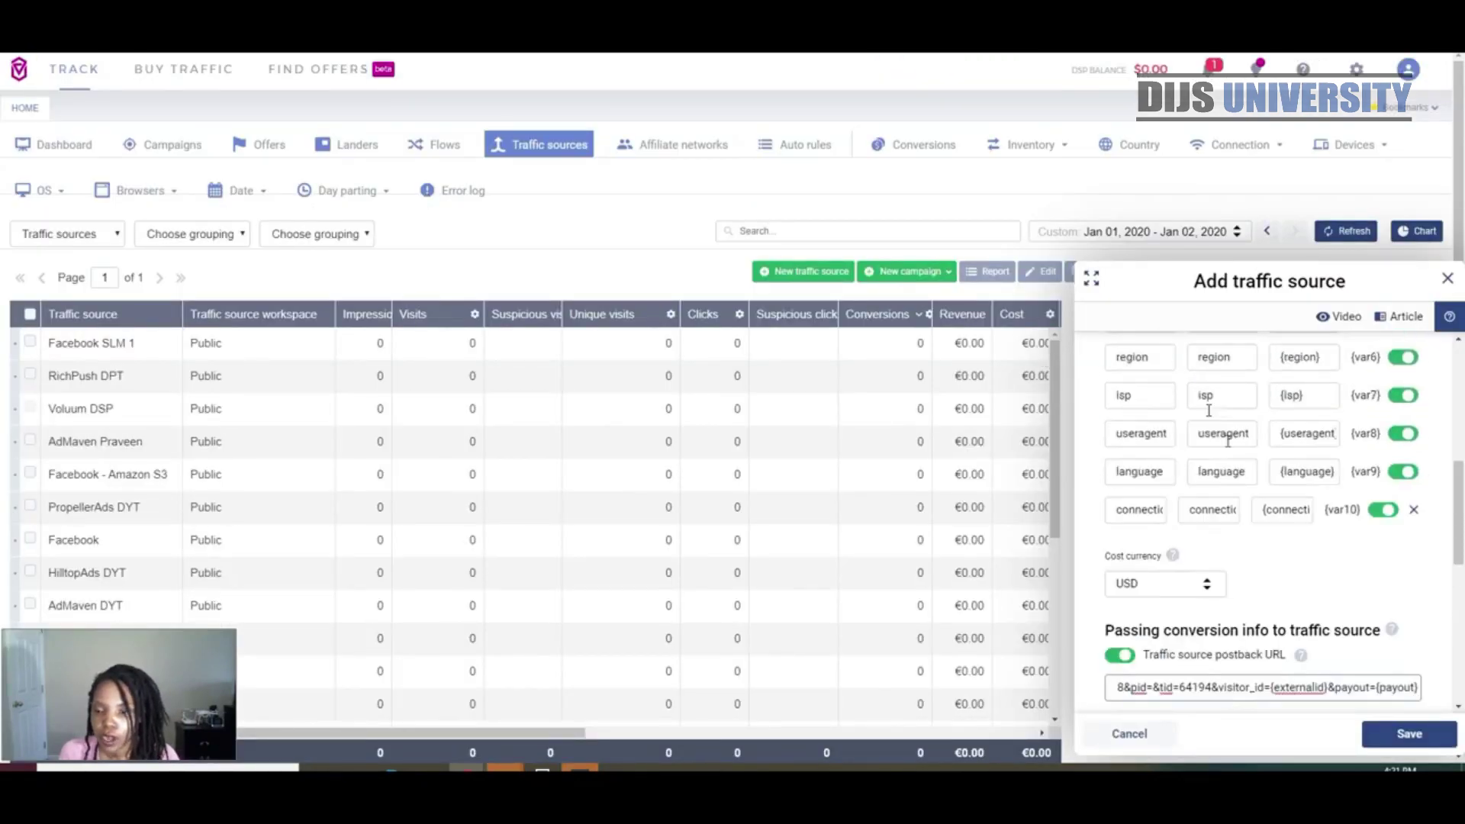
scroll(1209, 439, up, 5)
scroll(1236, 473, up, 5)
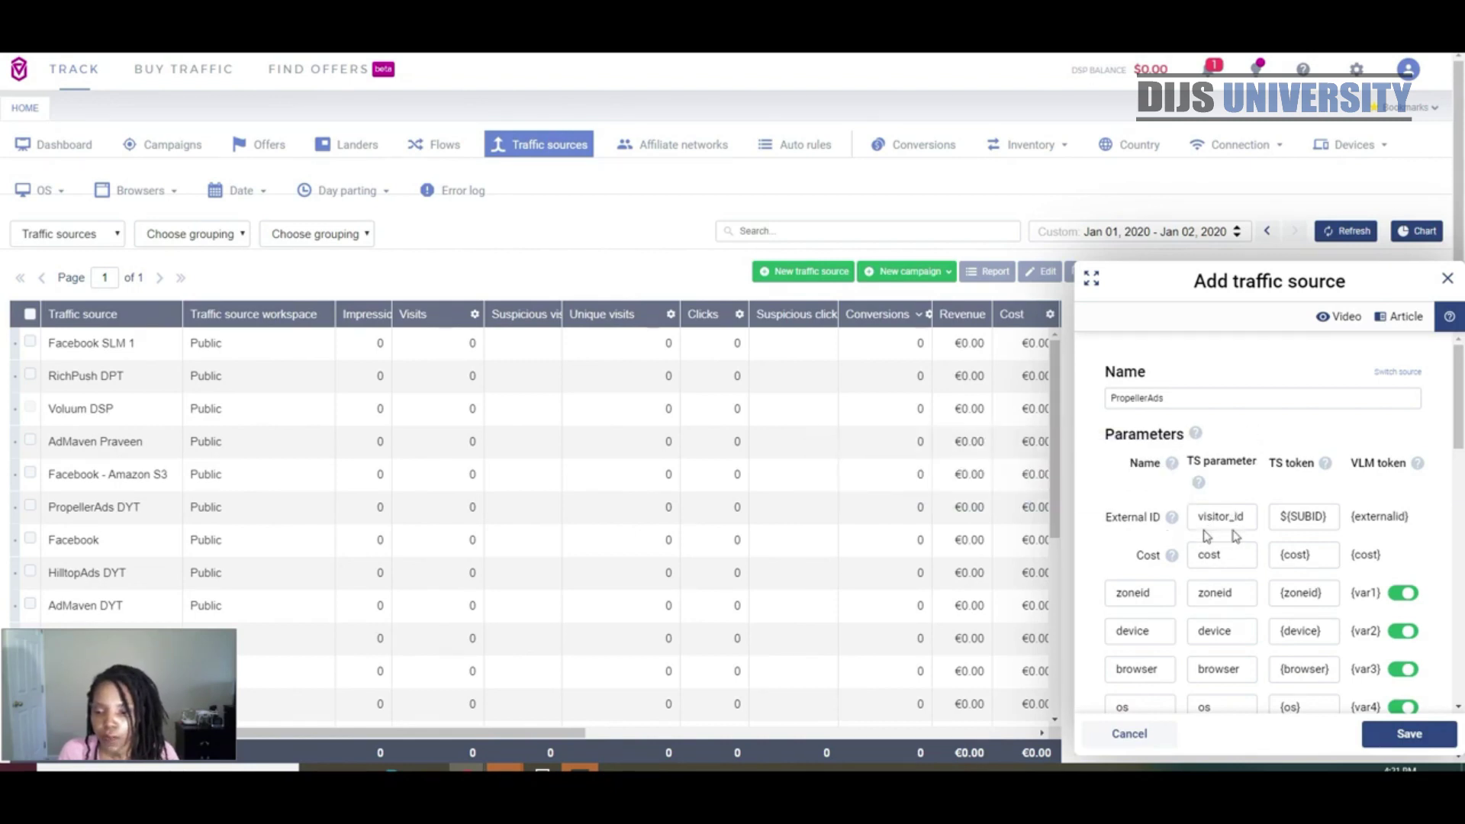
scroll(1294, 509, down, 5)
scroll(1294, 508, down, 3)
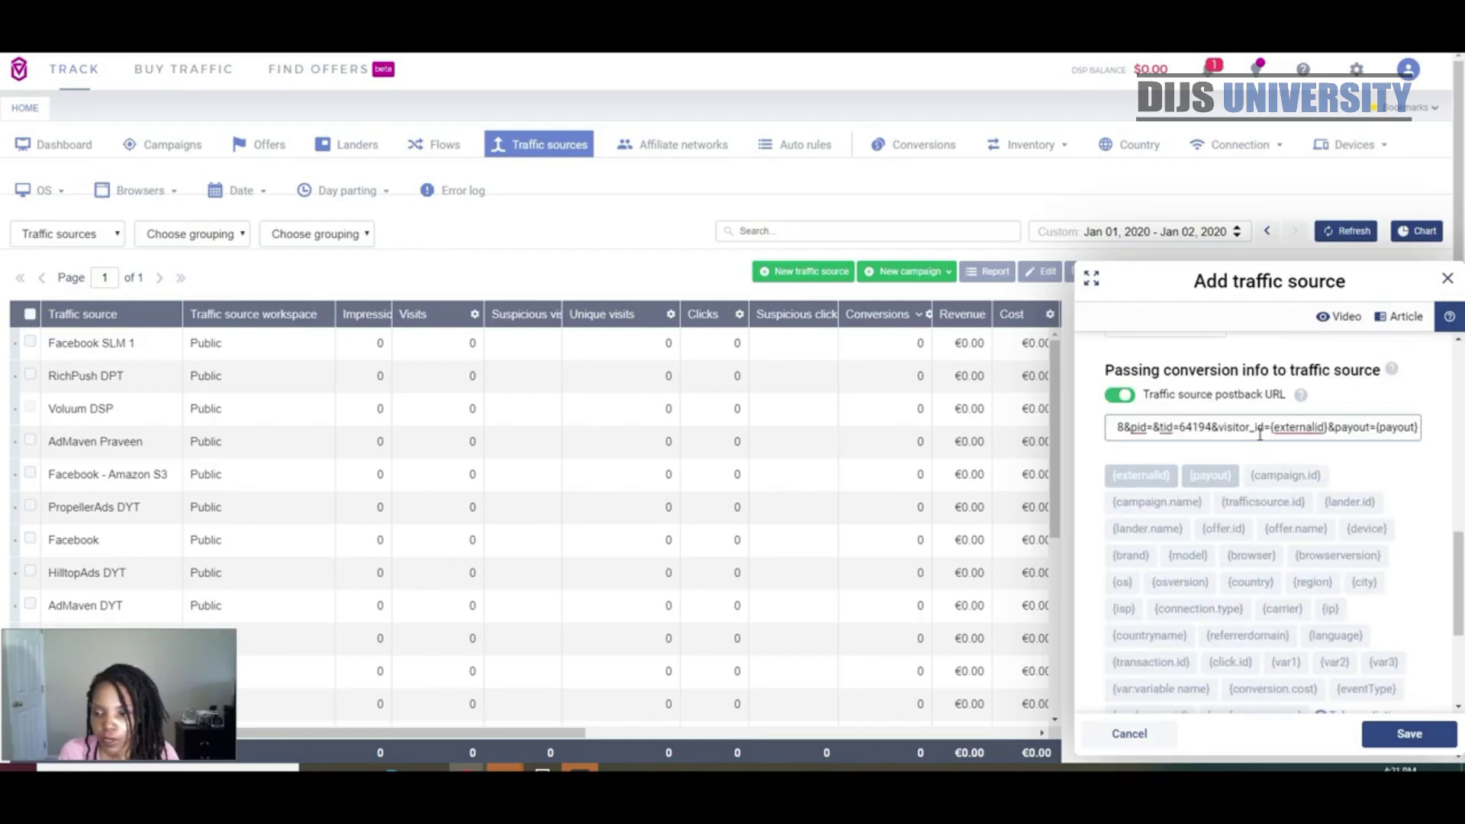
drag(1275, 427, 1327, 425)
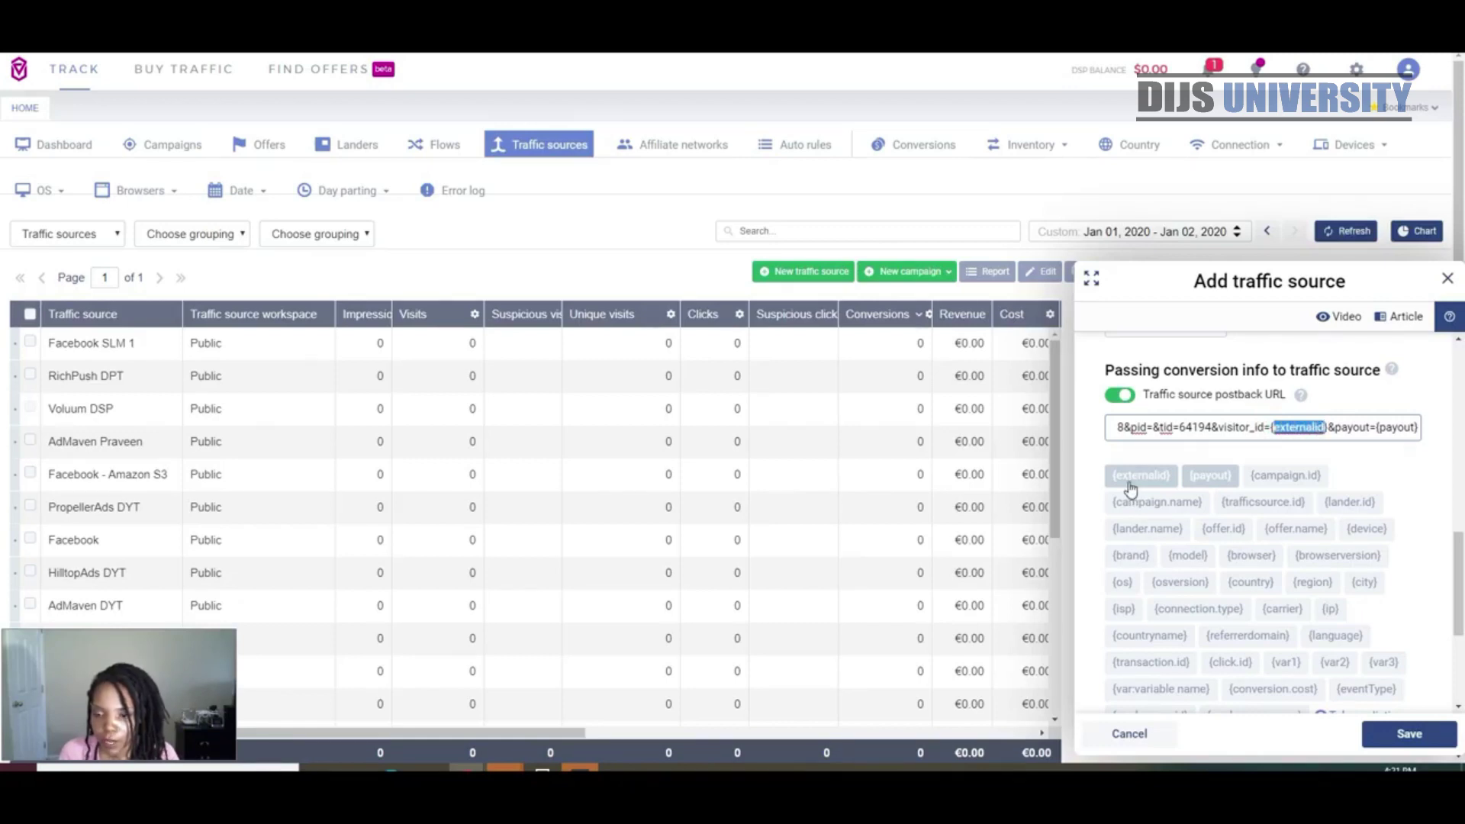
click(1360, 428)
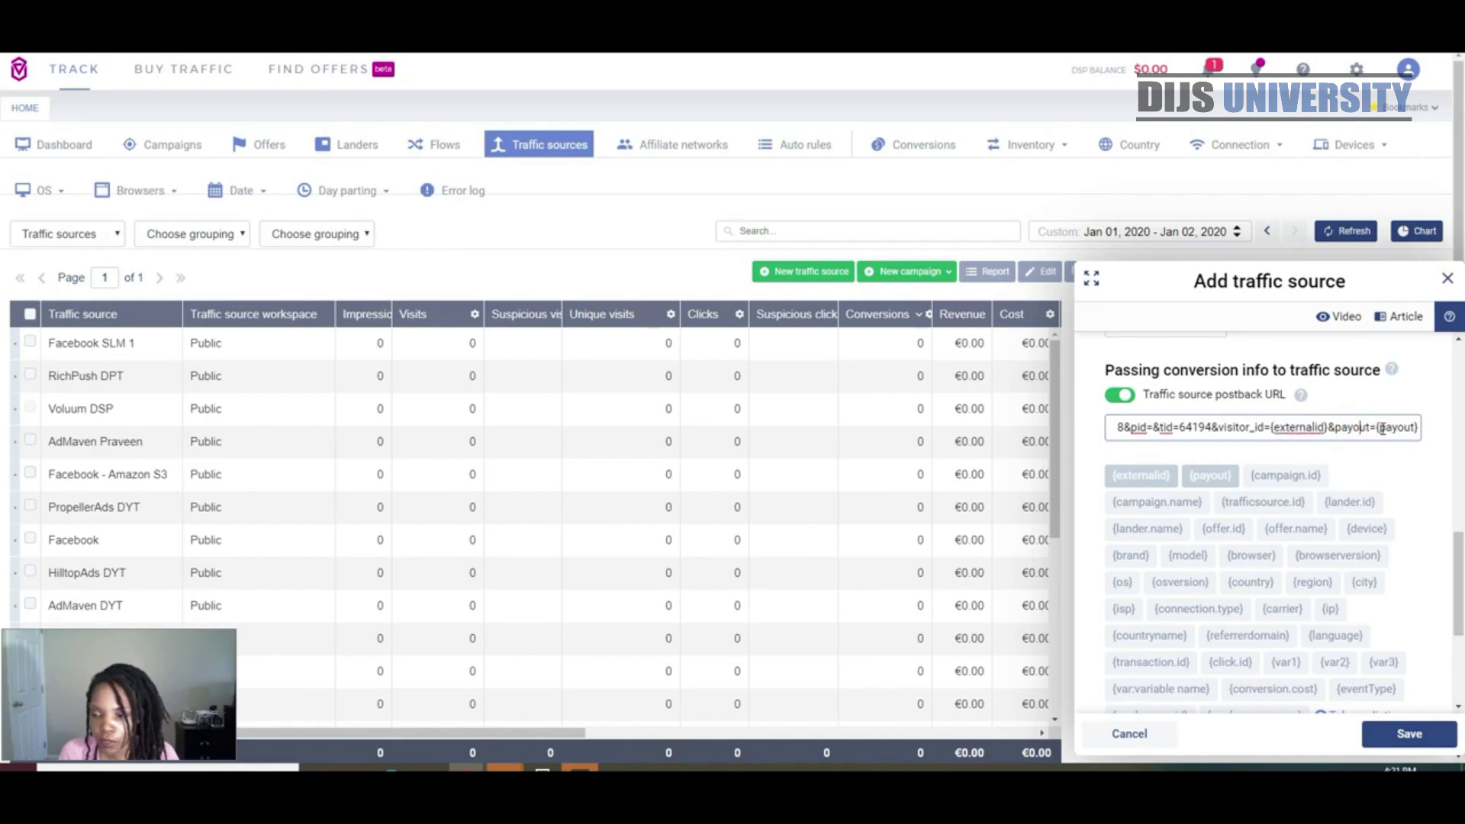
drag(1376, 427, 1417, 427)
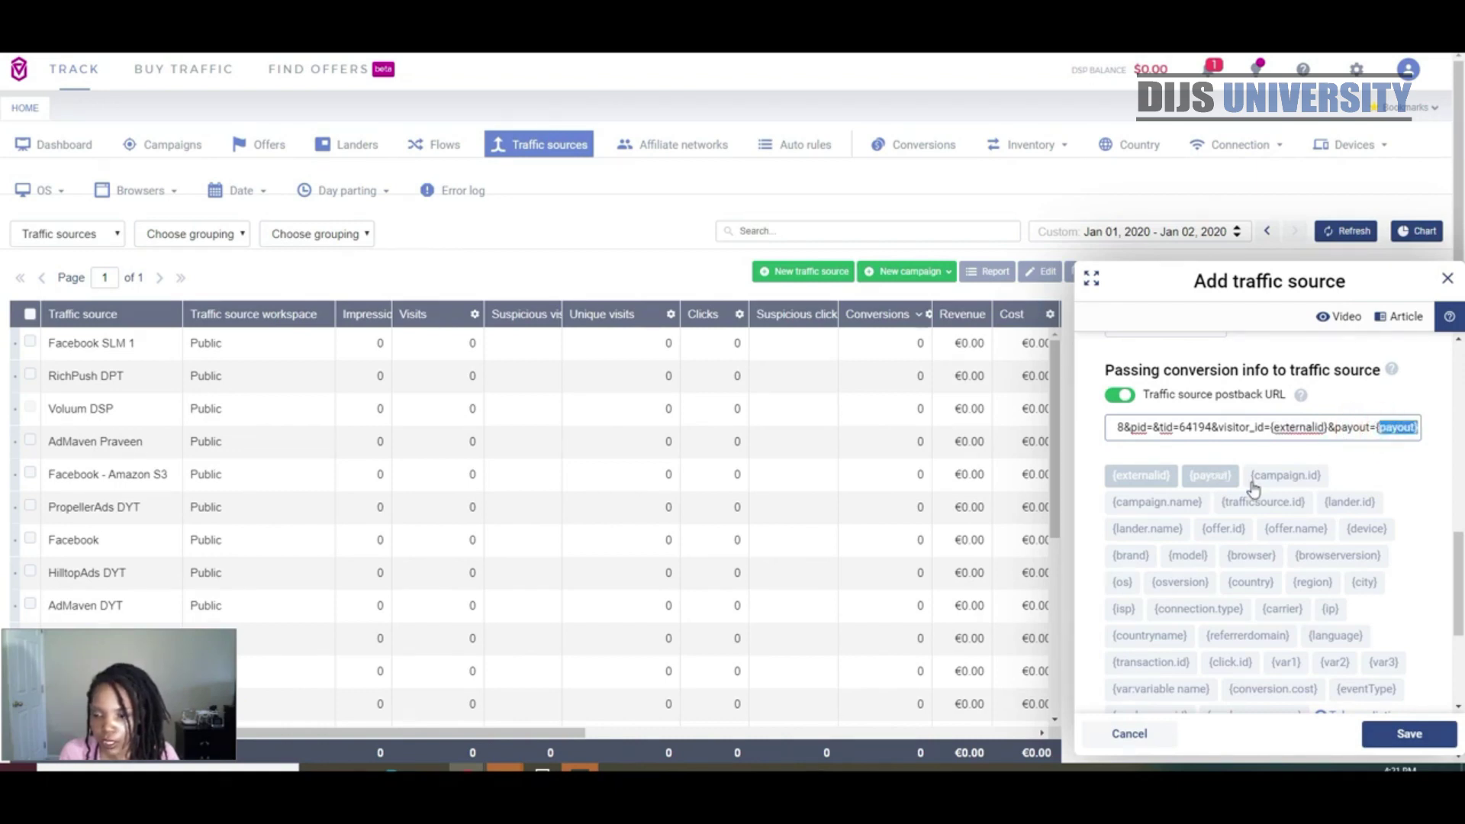
Scroll through Voluum's PropellerAds traffic source form to review the var1–var8 parameters and postback URL
scroll(1208, 558, up, 4)
scroll(1259, 511, up, 2)
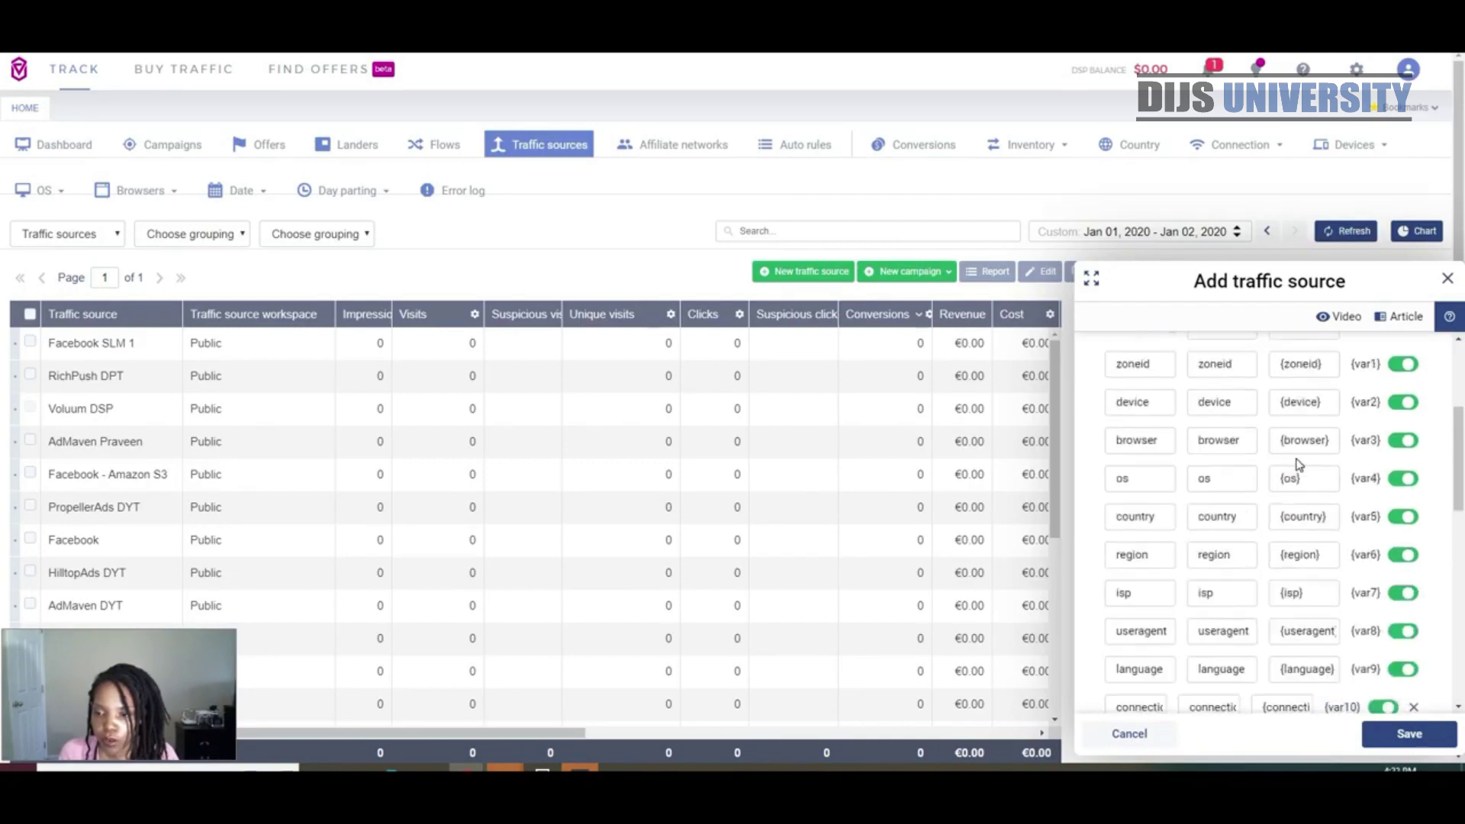
scroll(1298, 463, up, 2)
scroll(1298, 460, up, 1)
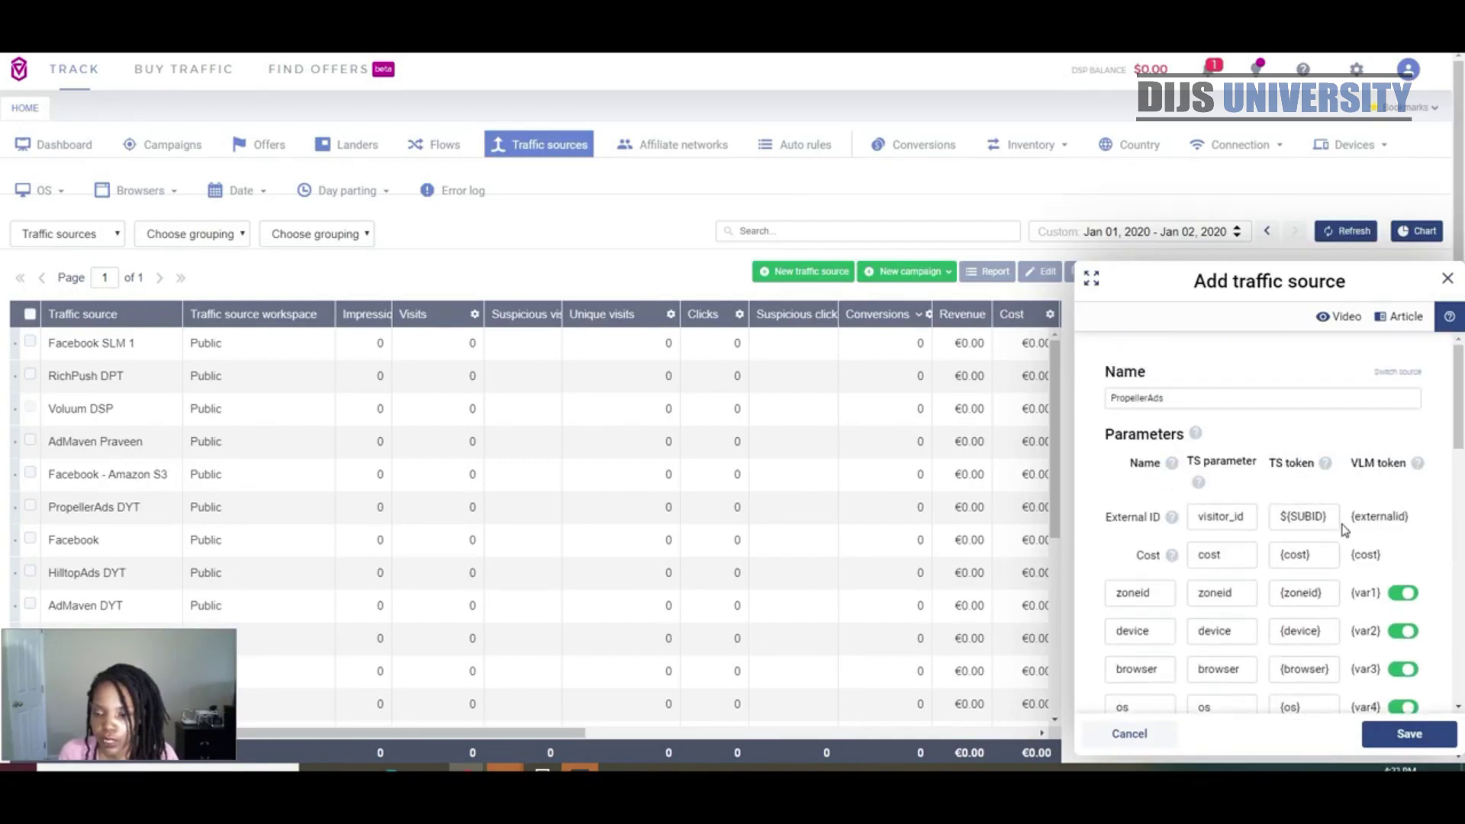
scroll(1342, 526, down, 2)
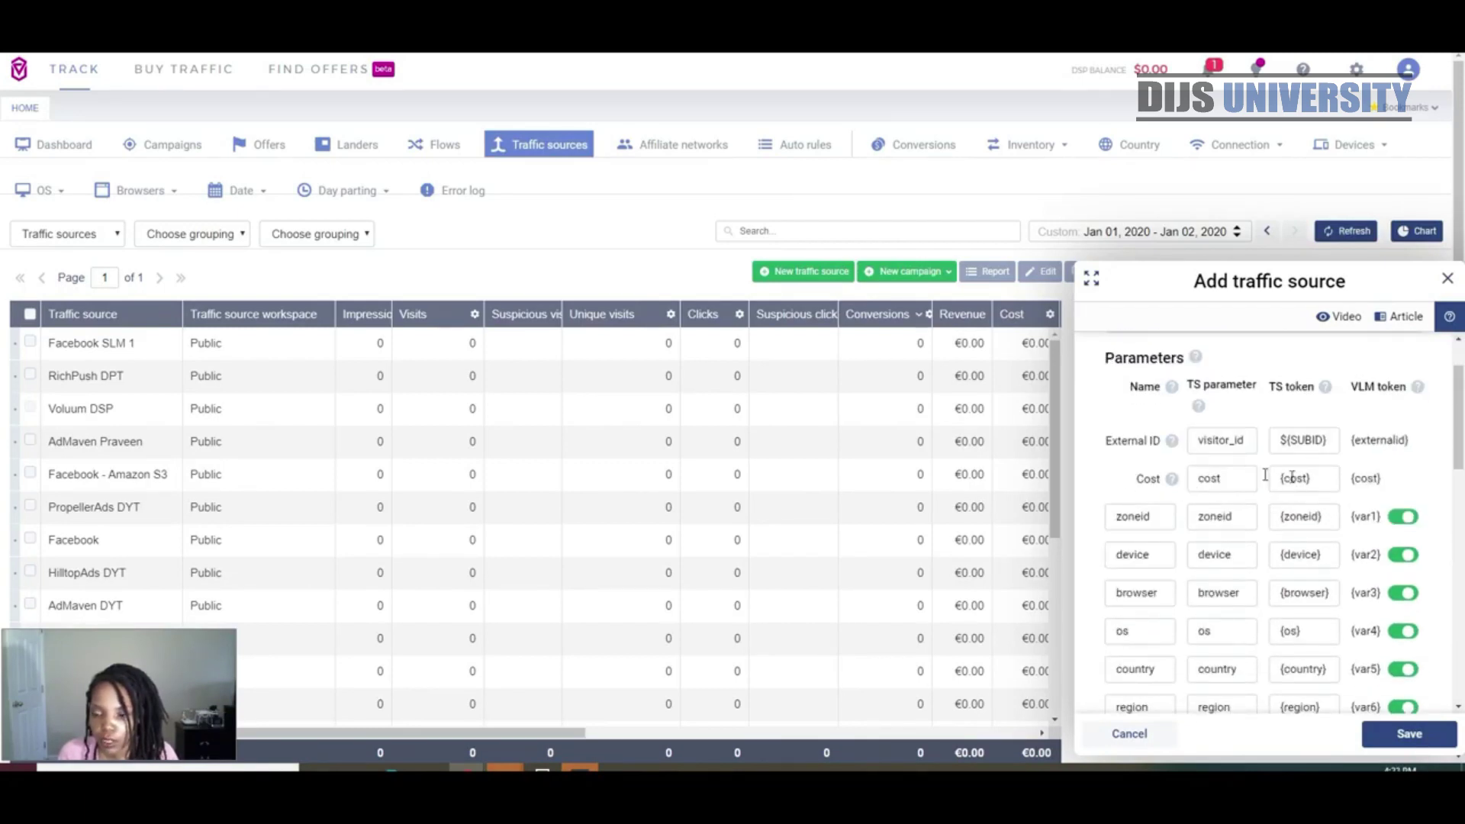
scroll(1225, 486, down, 4)
scroll(1267, 534, up, 2)
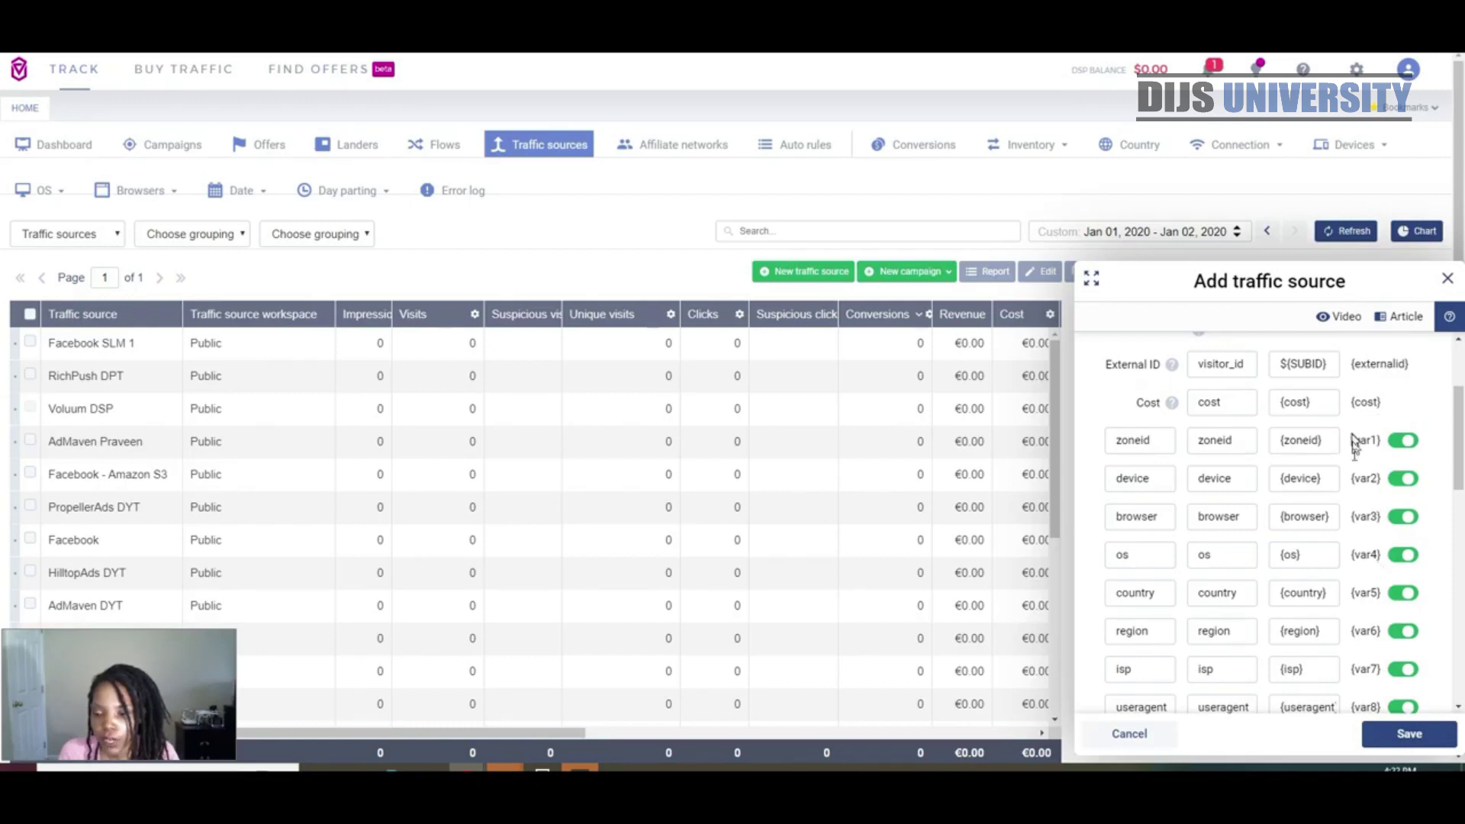
scroll(1159, 591, down, 2)
scroll(1160, 589, down, 2)
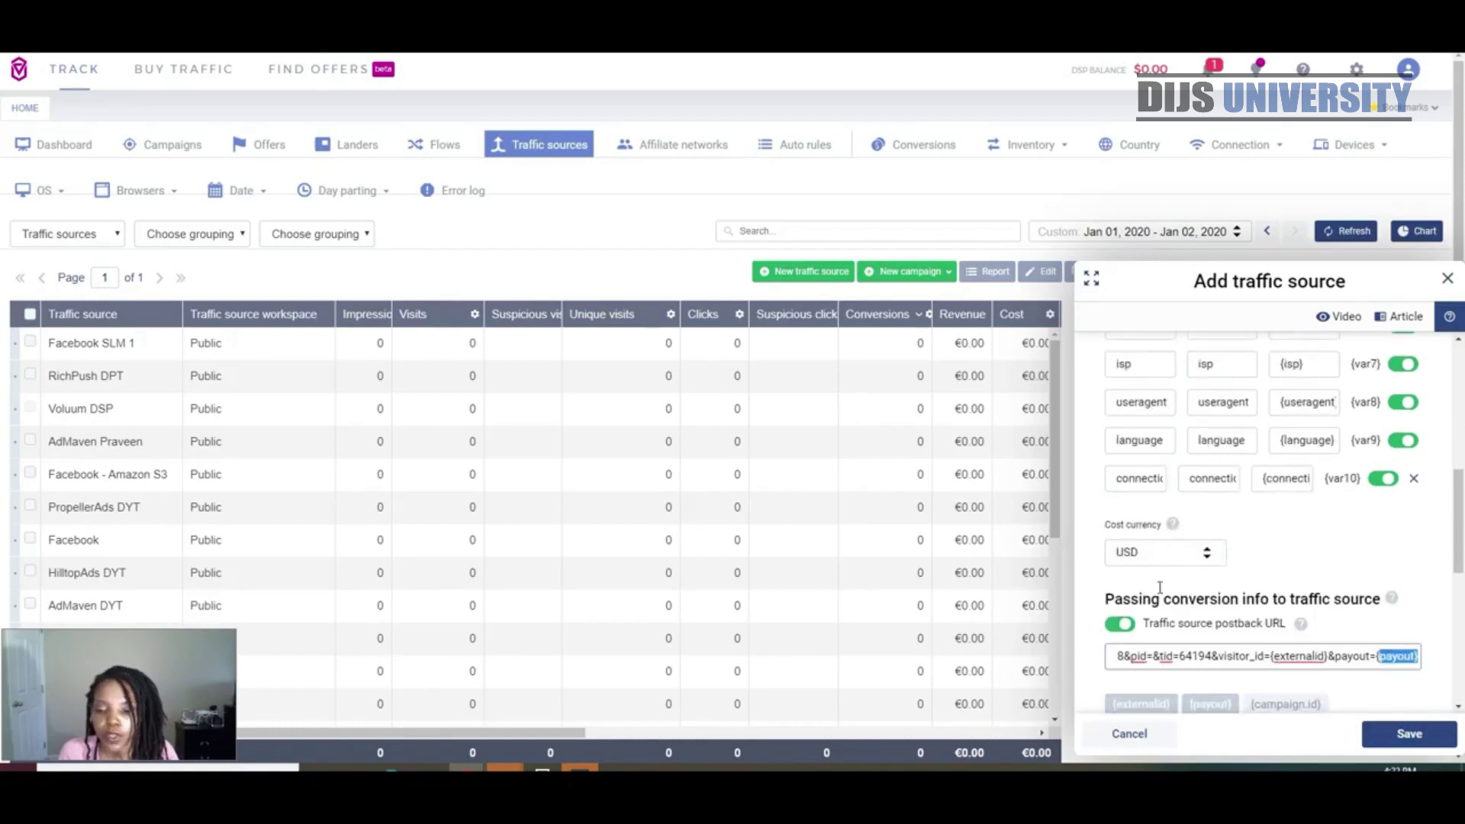
scroll(1160, 588, down, 2)
scroll(1220, 638, down, 1)
scroll(1228, 639, down, 2)
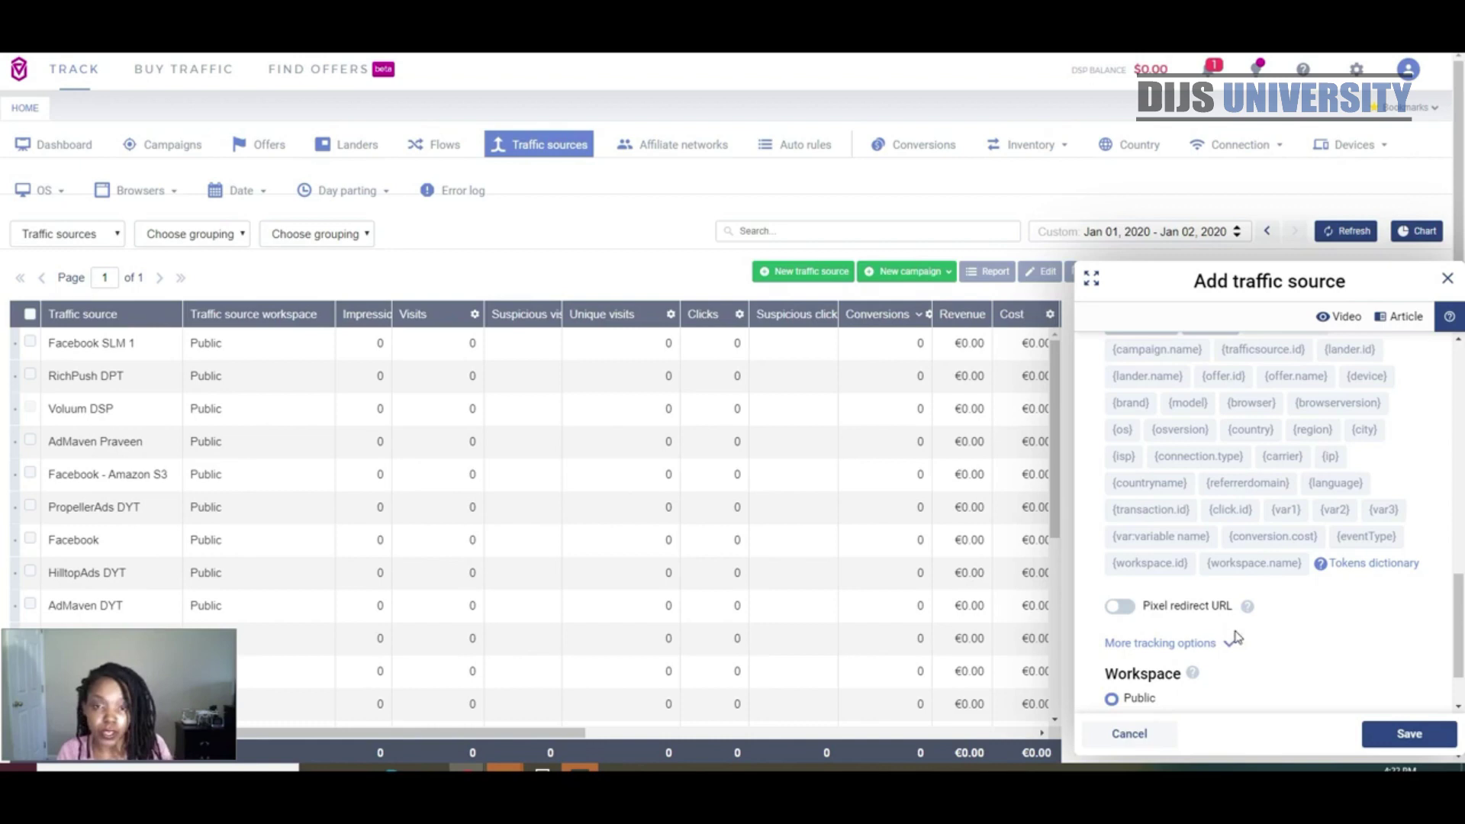
scroll(1236, 637, up, 3)
scroll(1237, 639, up, 1)
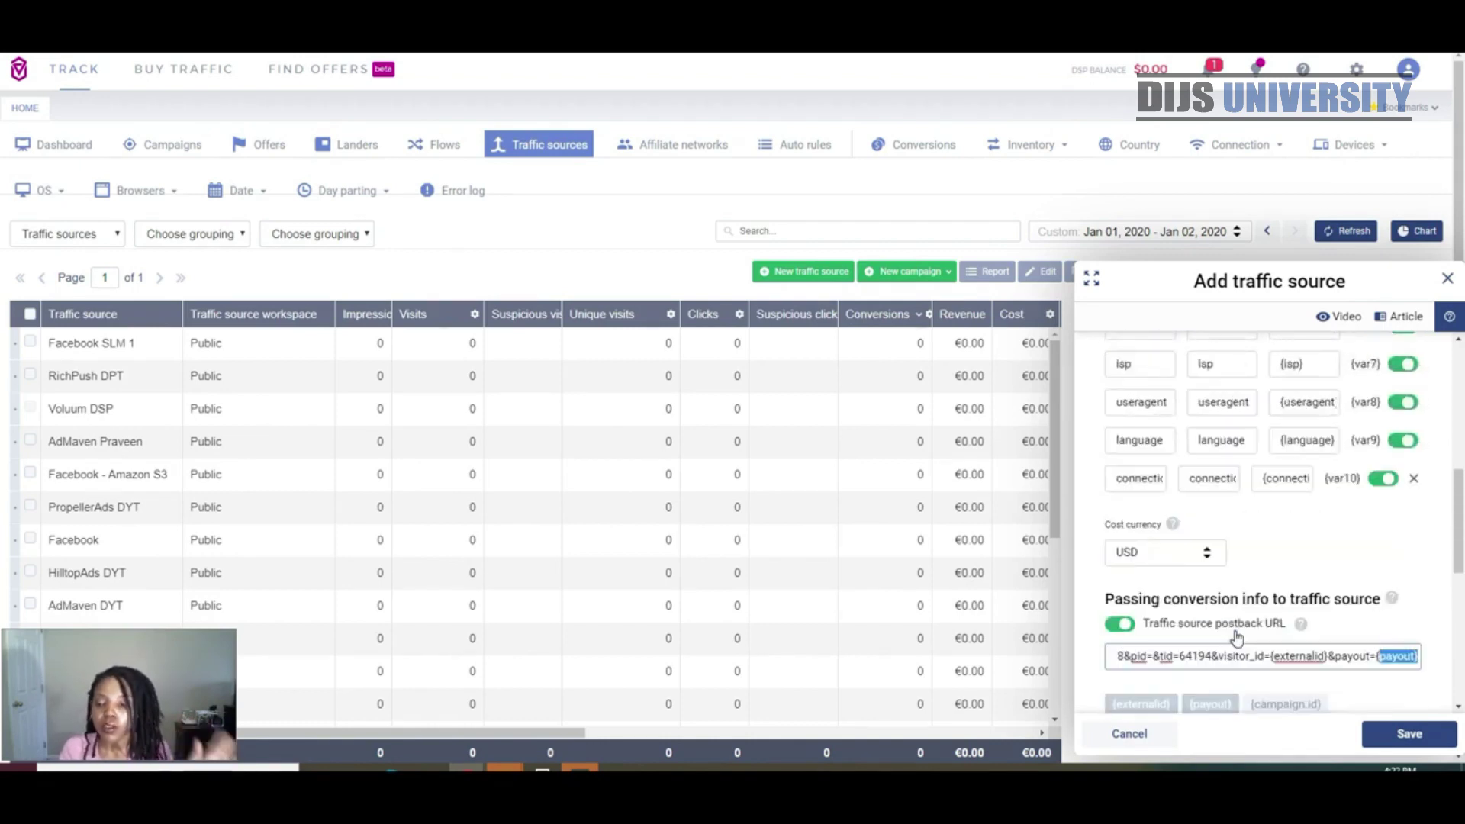
scroll(1236, 638, down, 2)
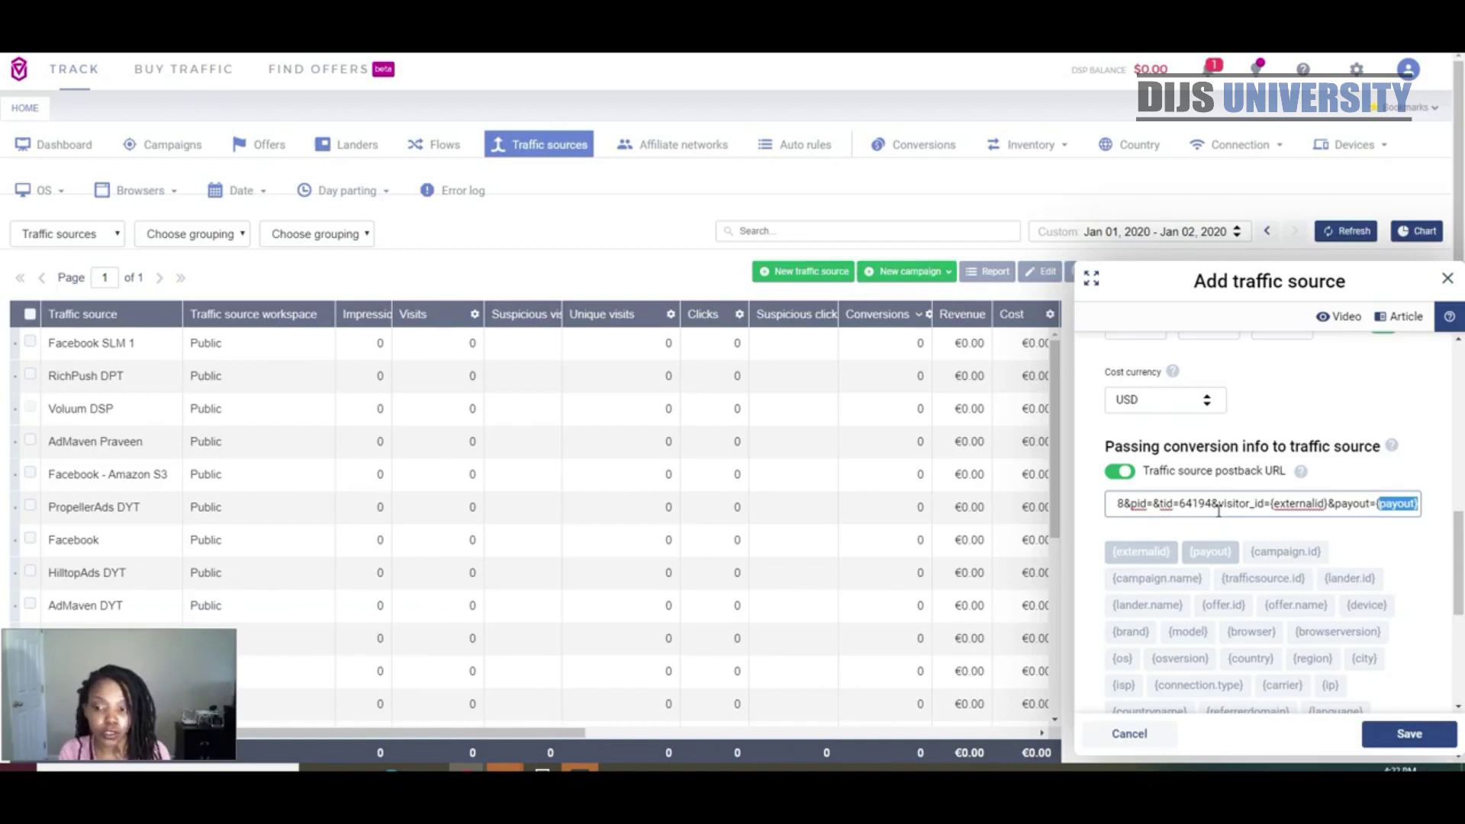
scroll(1219, 511, up, 10)
scroll(1248, 555, up, 5)
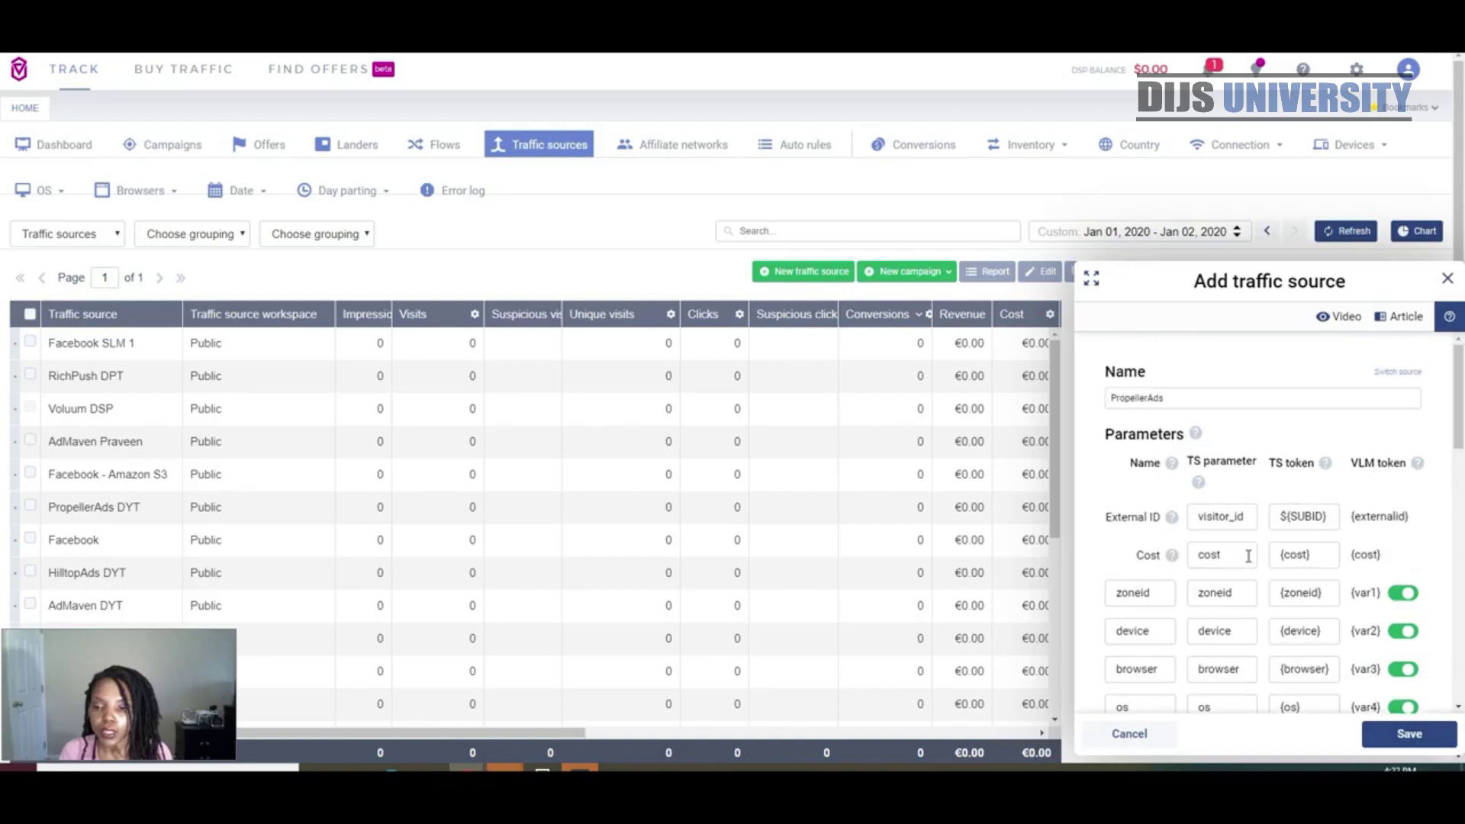
scroll(1241, 503, down, 1)
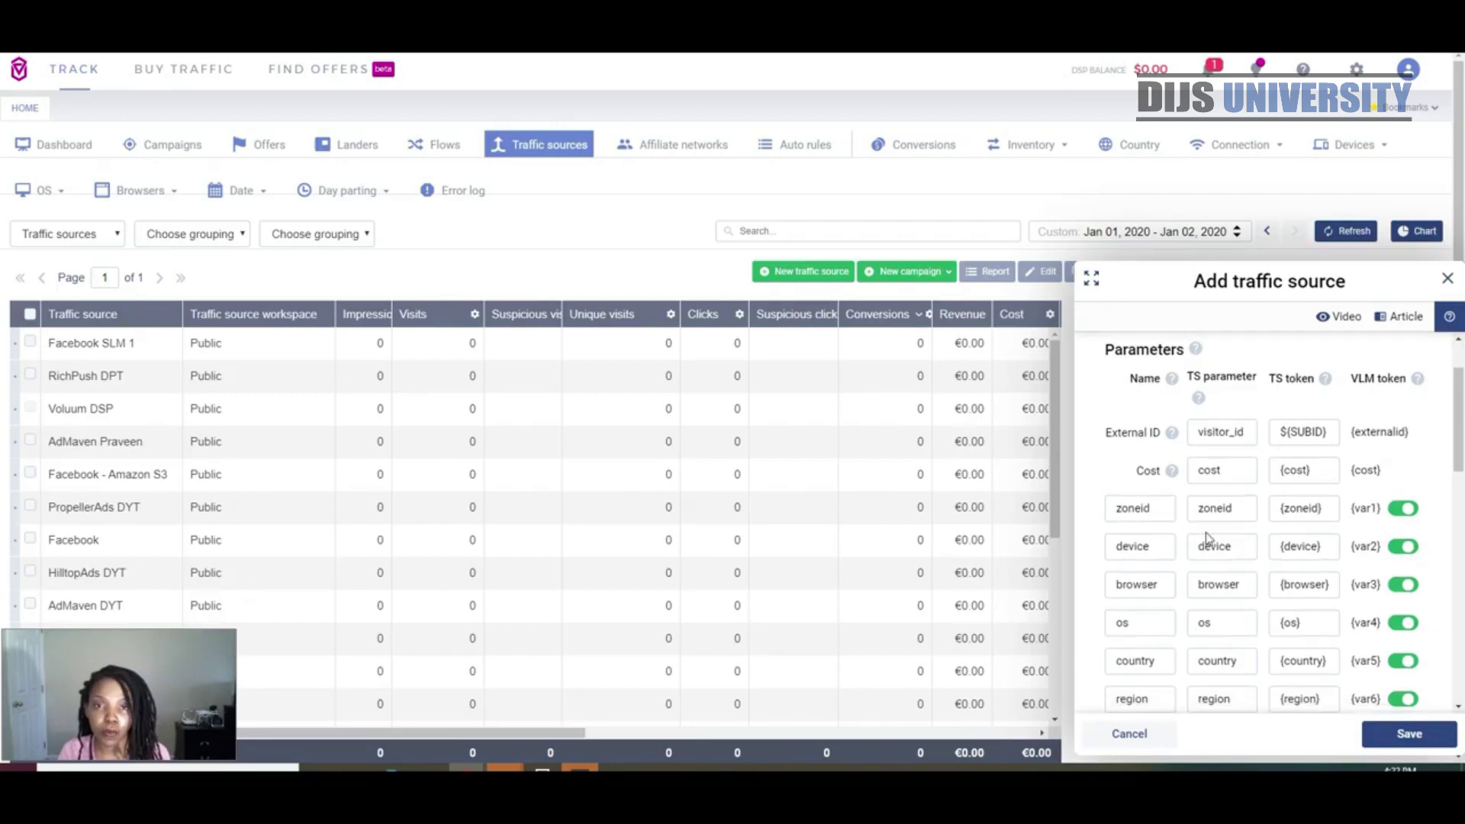
scroll(1206, 534, down, 1)
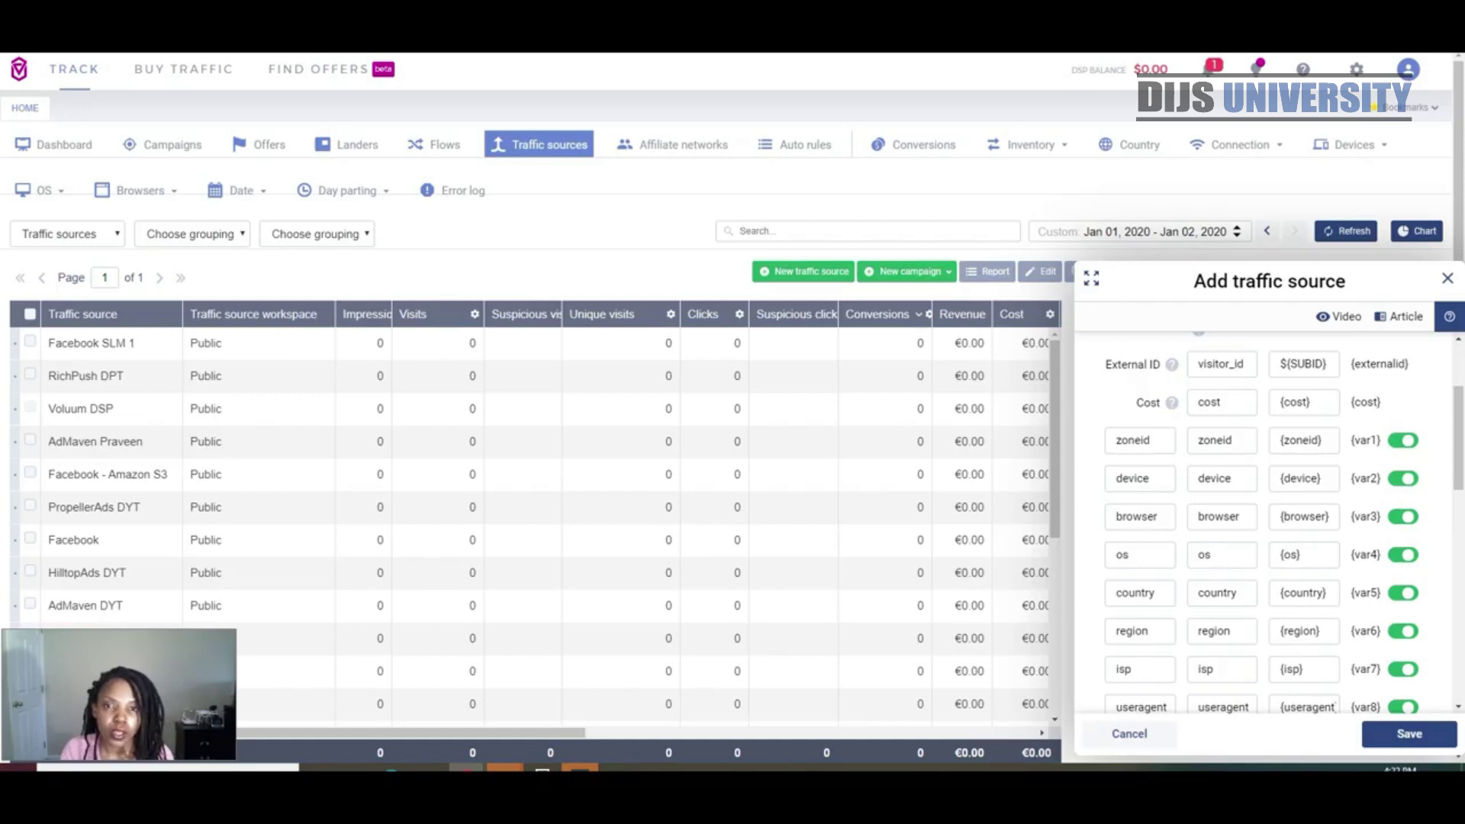
On the CPA Hub offer page, save the Your Postbacks list with the PropellerAds conversion URL
key(ctrl+Tab)
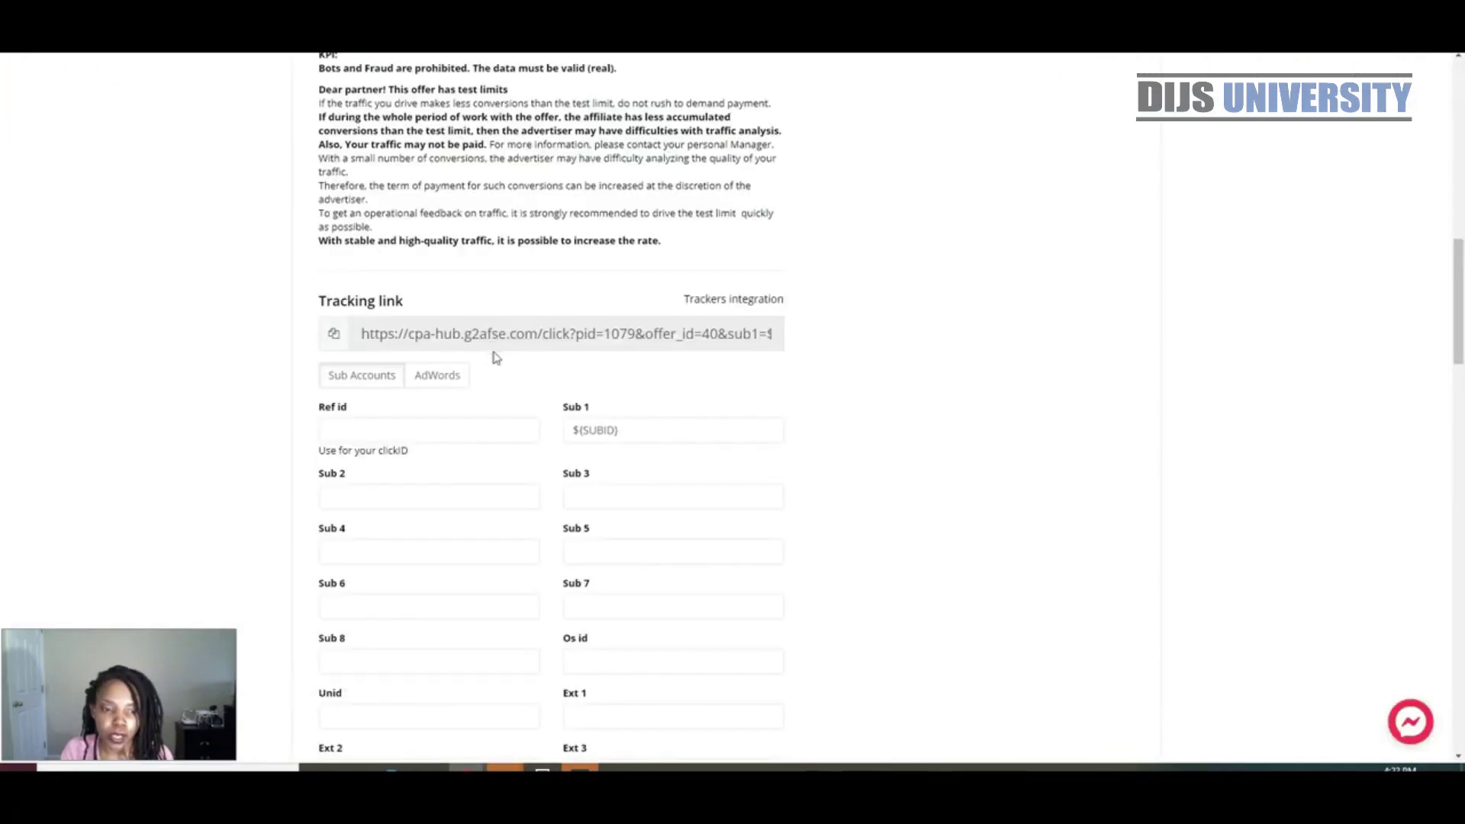
scroll(620, 431, down, 6)
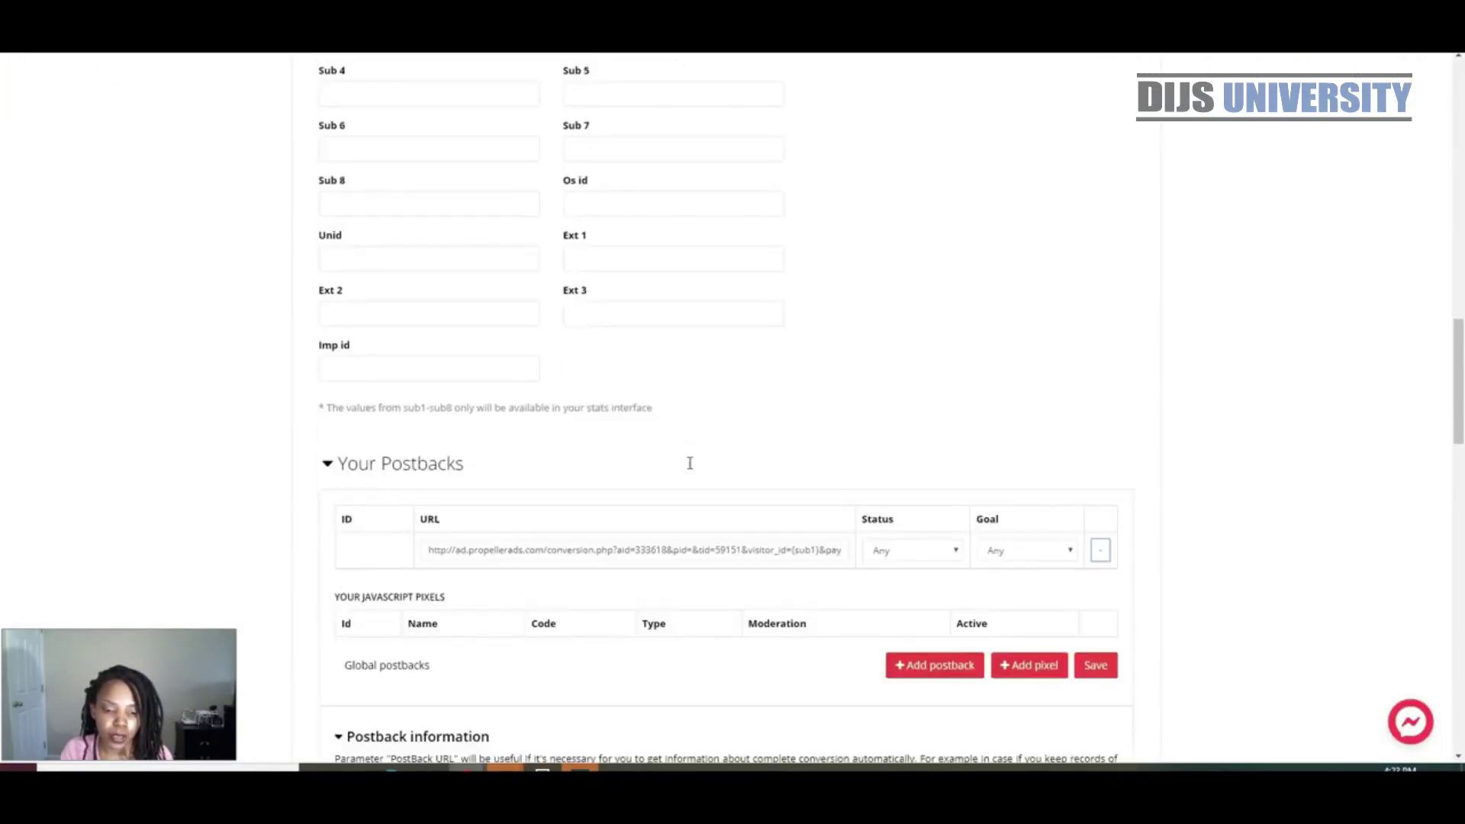
scroll(887, 419, down, 2)
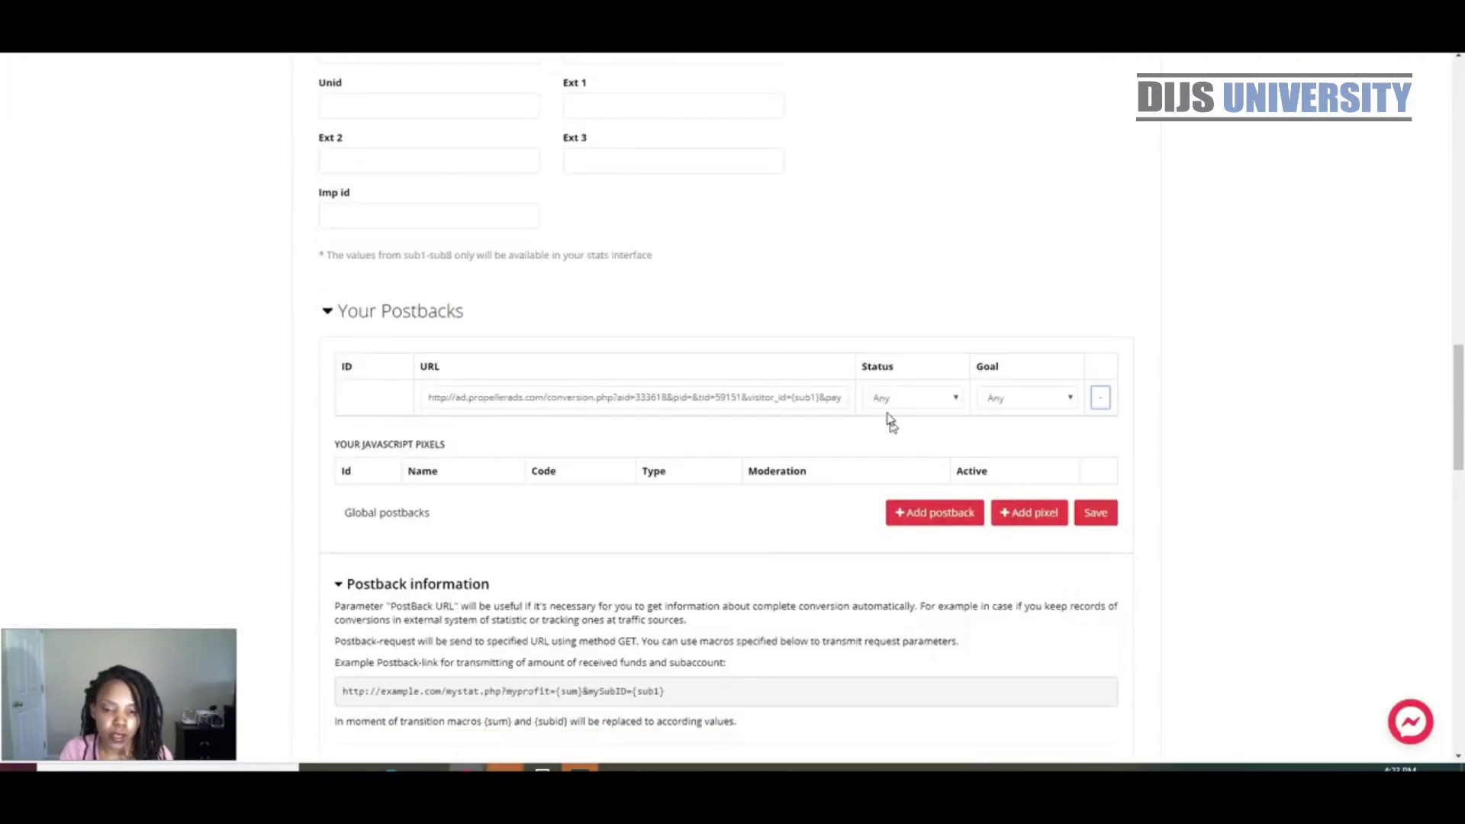
click(1095, 513)
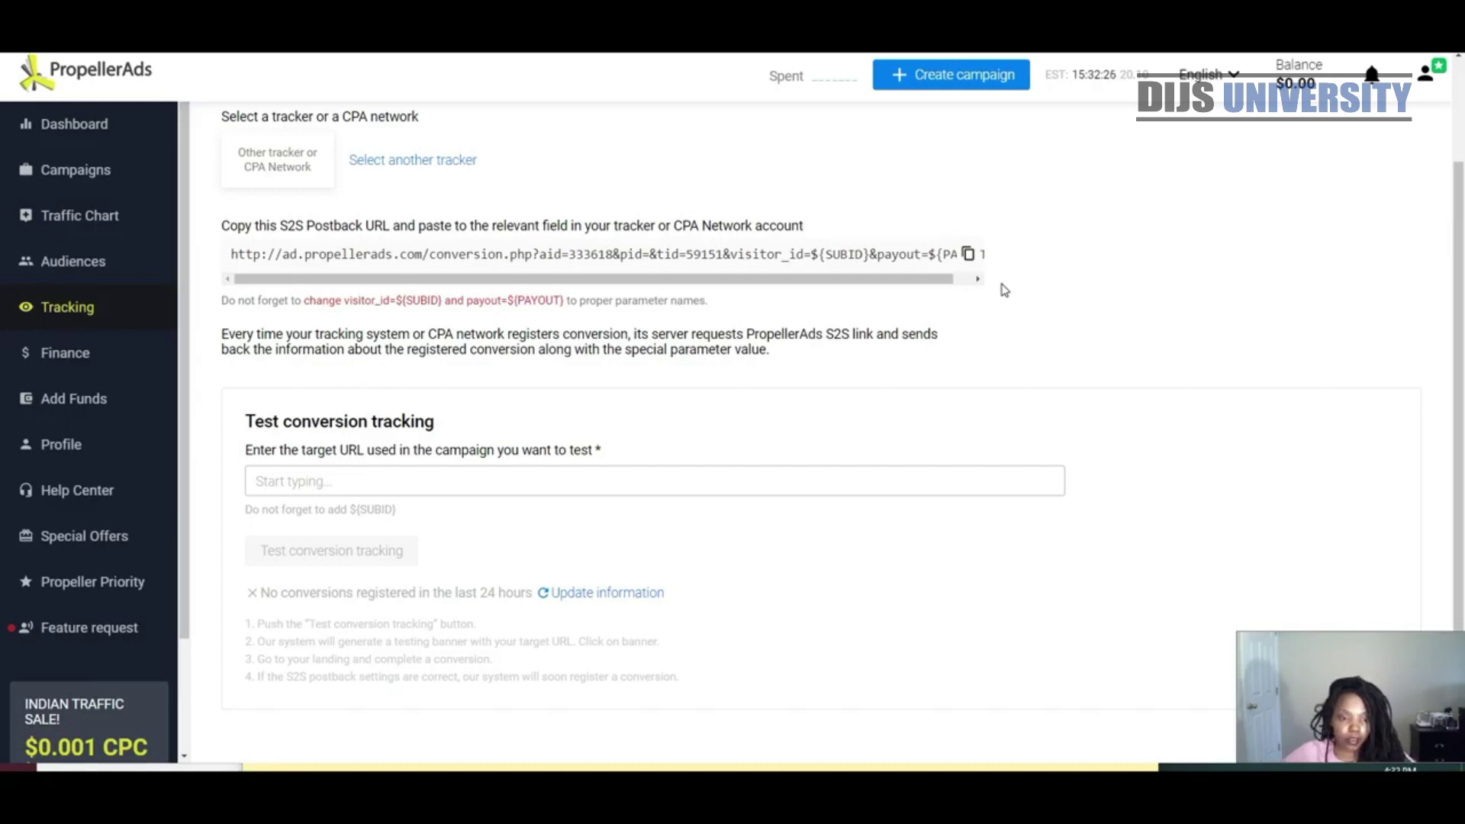
Copy the CPA Hub offer's tracking link, confirming Sub 1 holds ${SUBID}
click(643, 486)
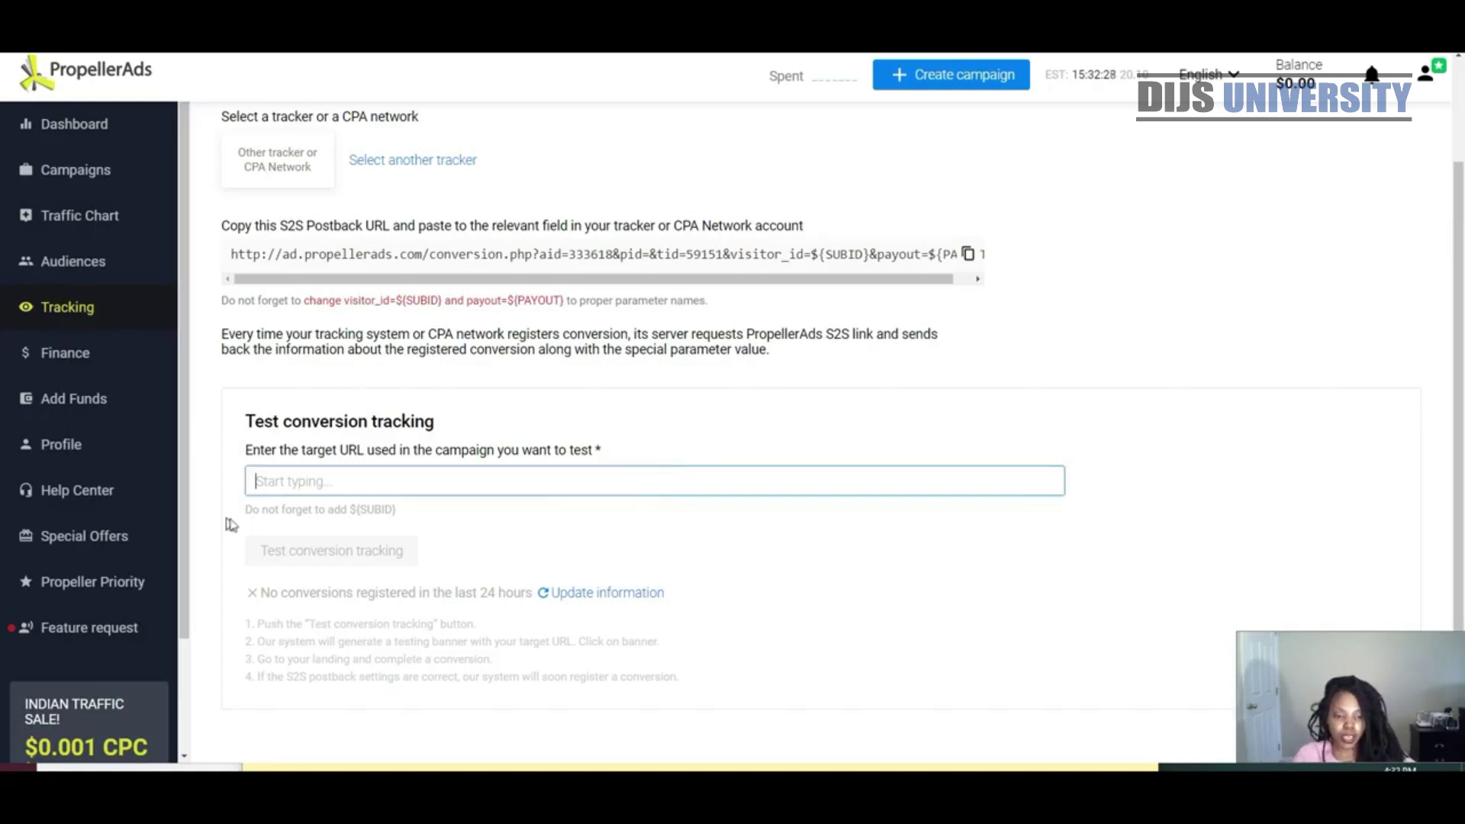
click(807, 428)
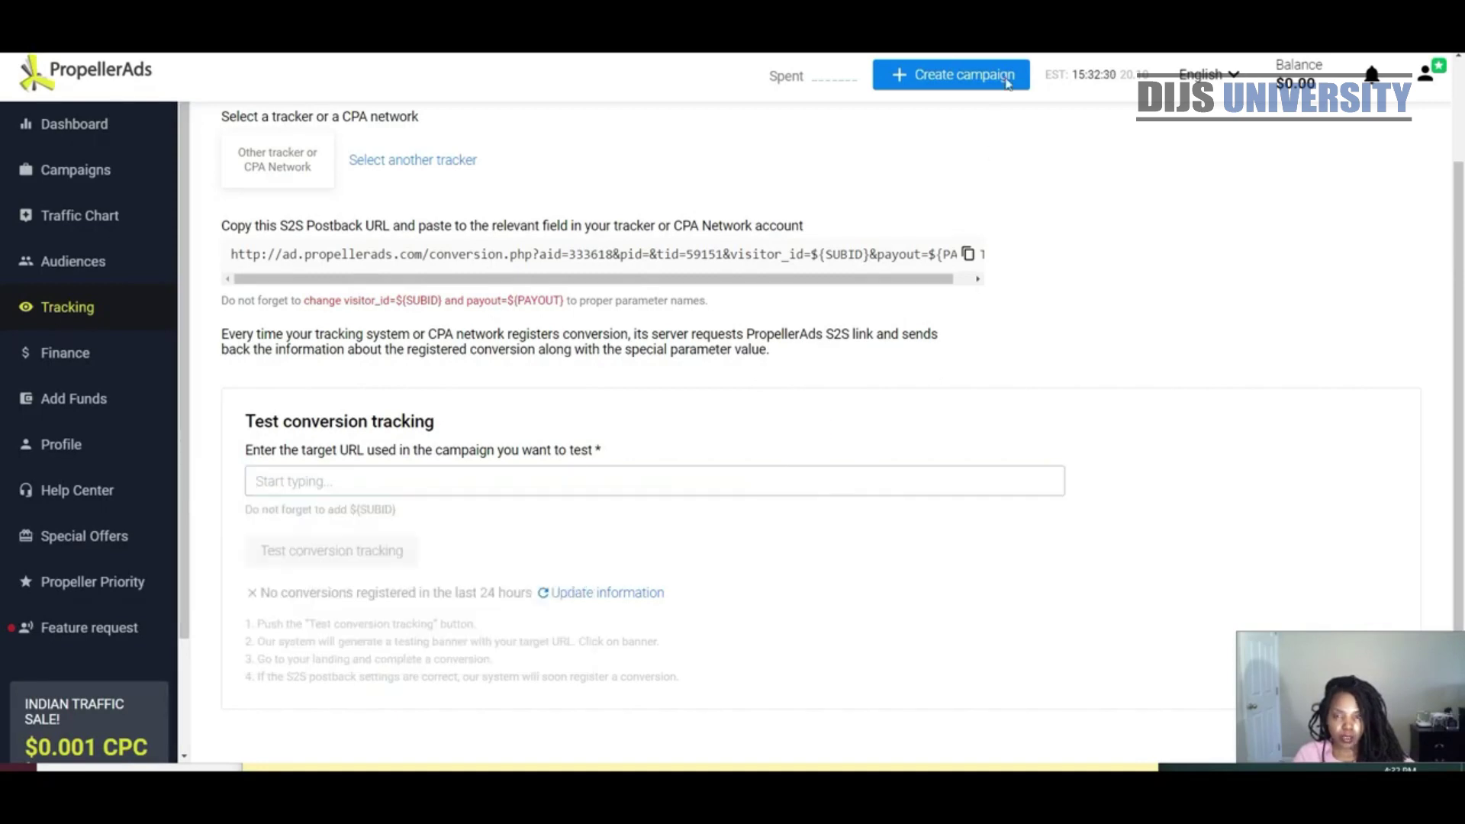
key(alt+Tab)
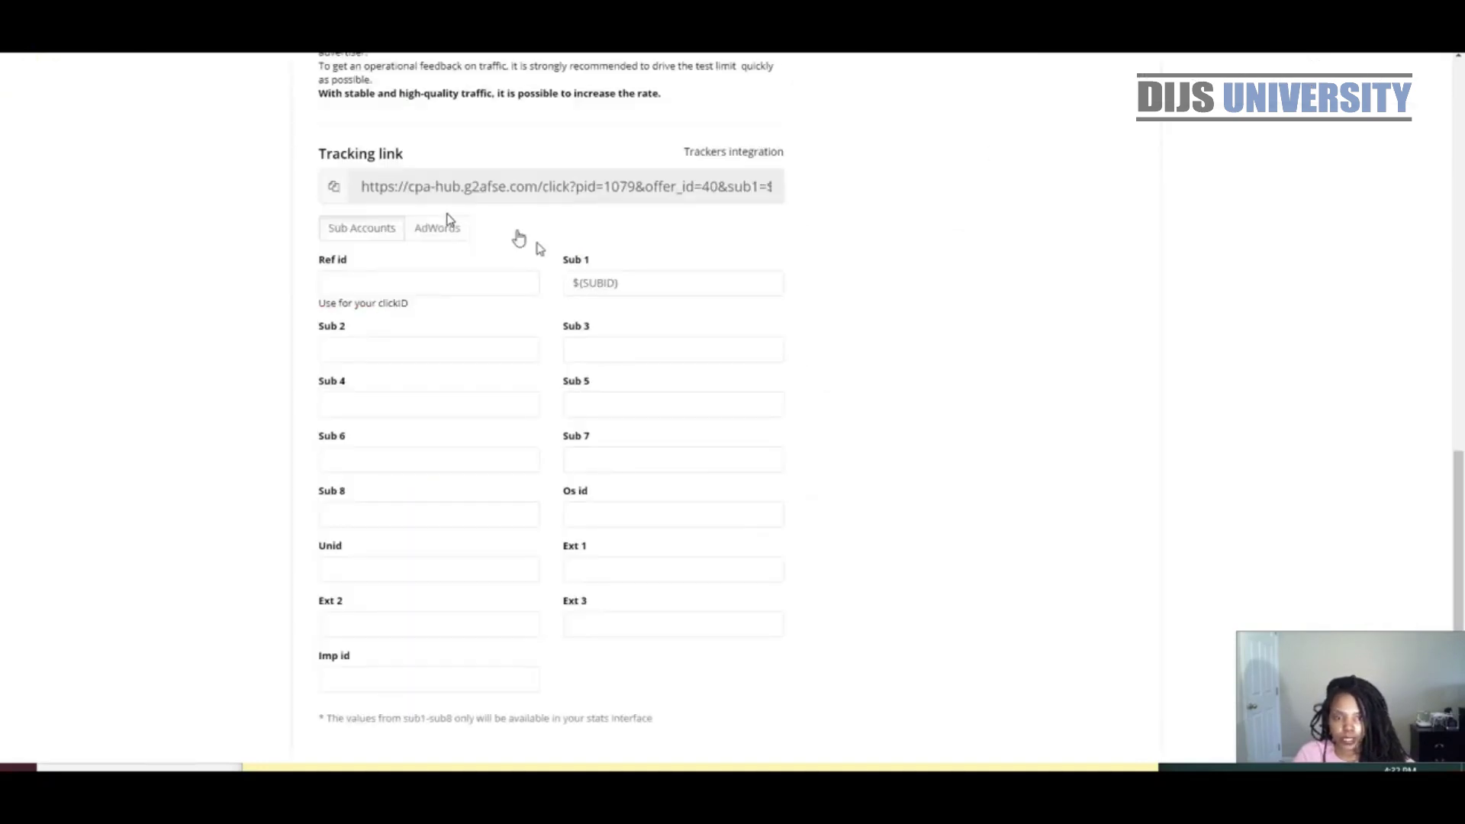
drag(573, 285, 641, 287)
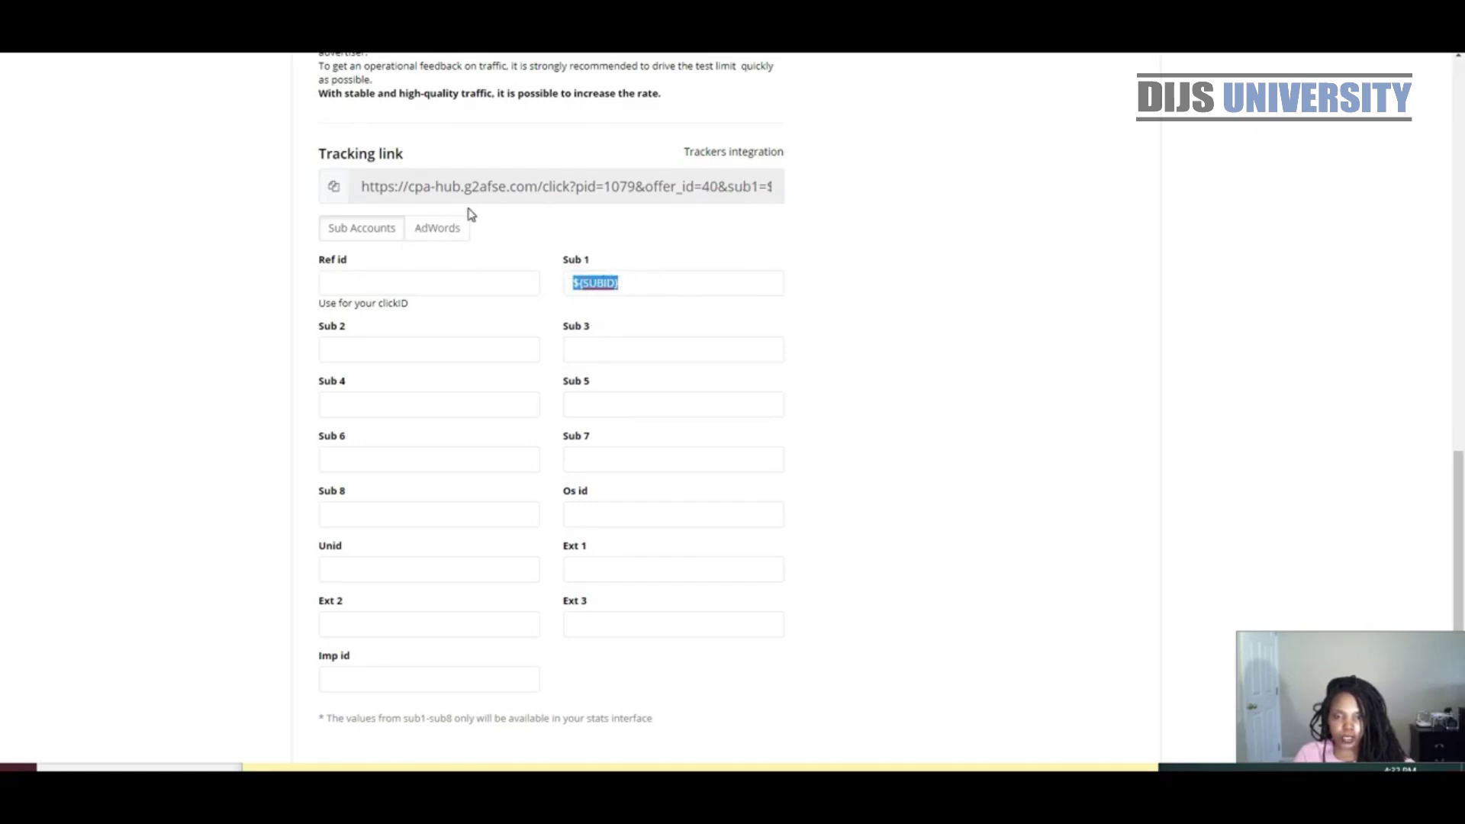
click(333, 187)
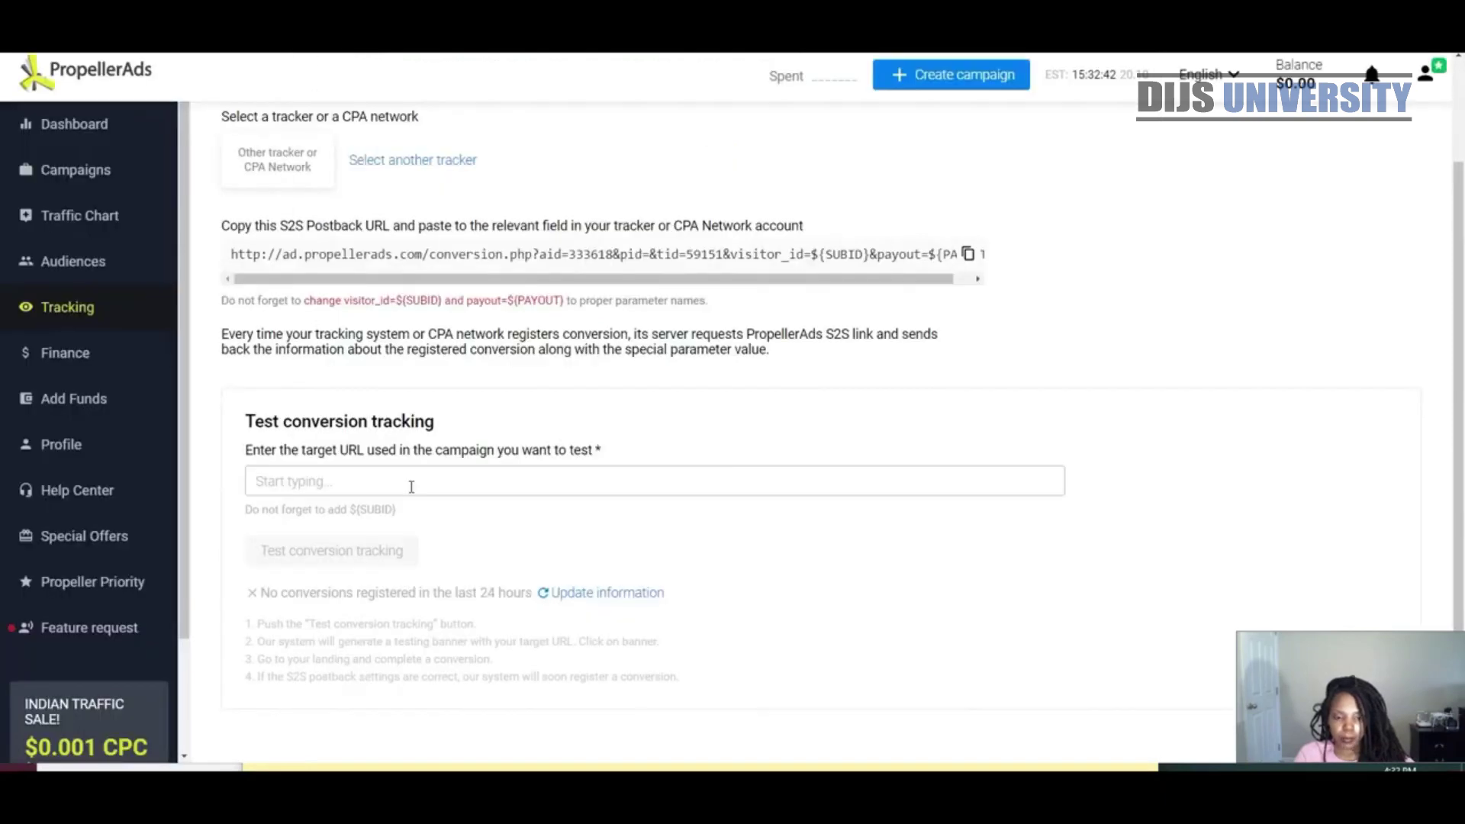
Paste the CPA Hub tracking link with sub1=${SUBID} as the target URL and test conversion tracking
click(409, 484)
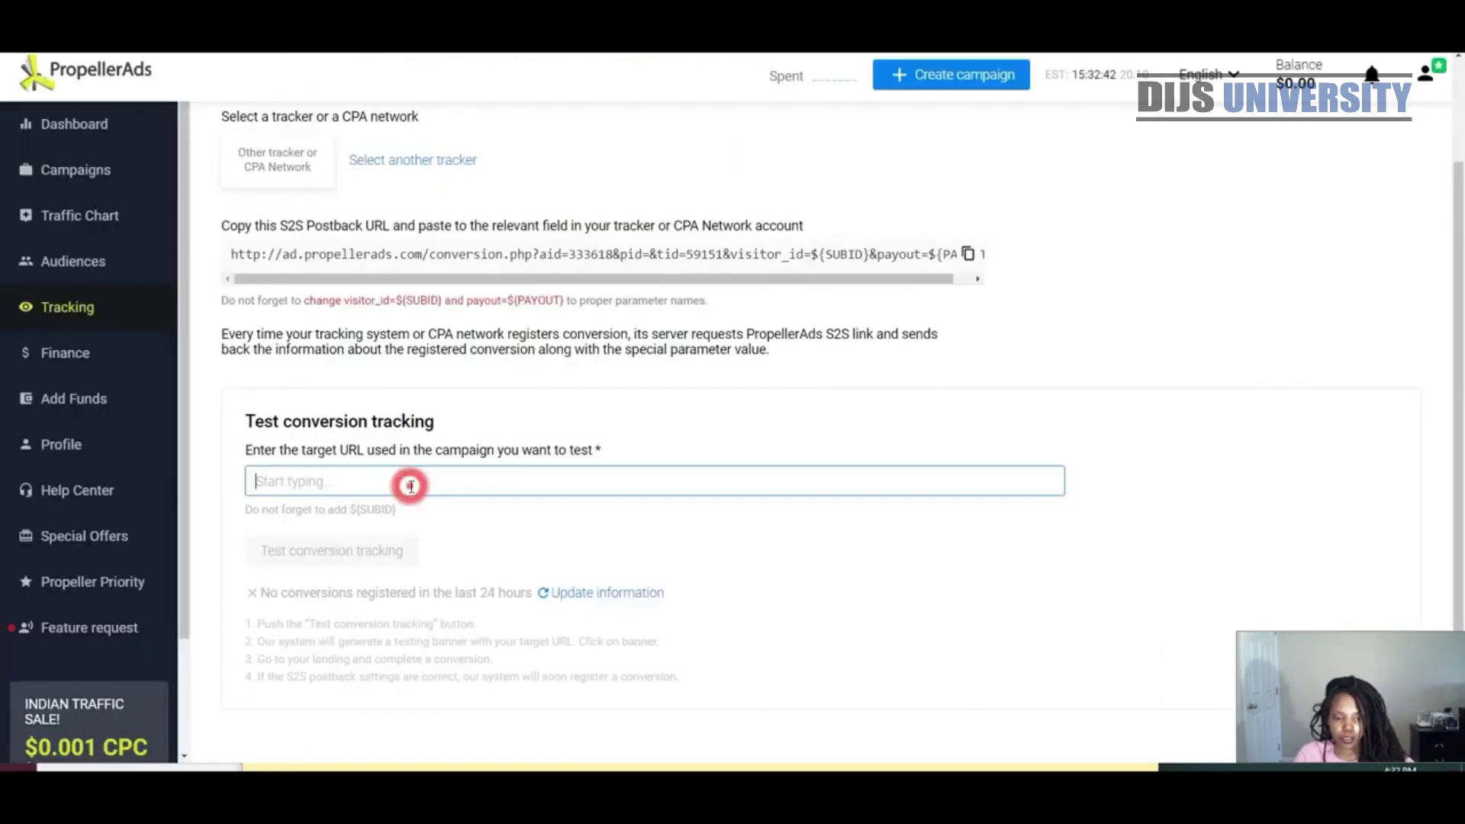
right_click(410, 488)
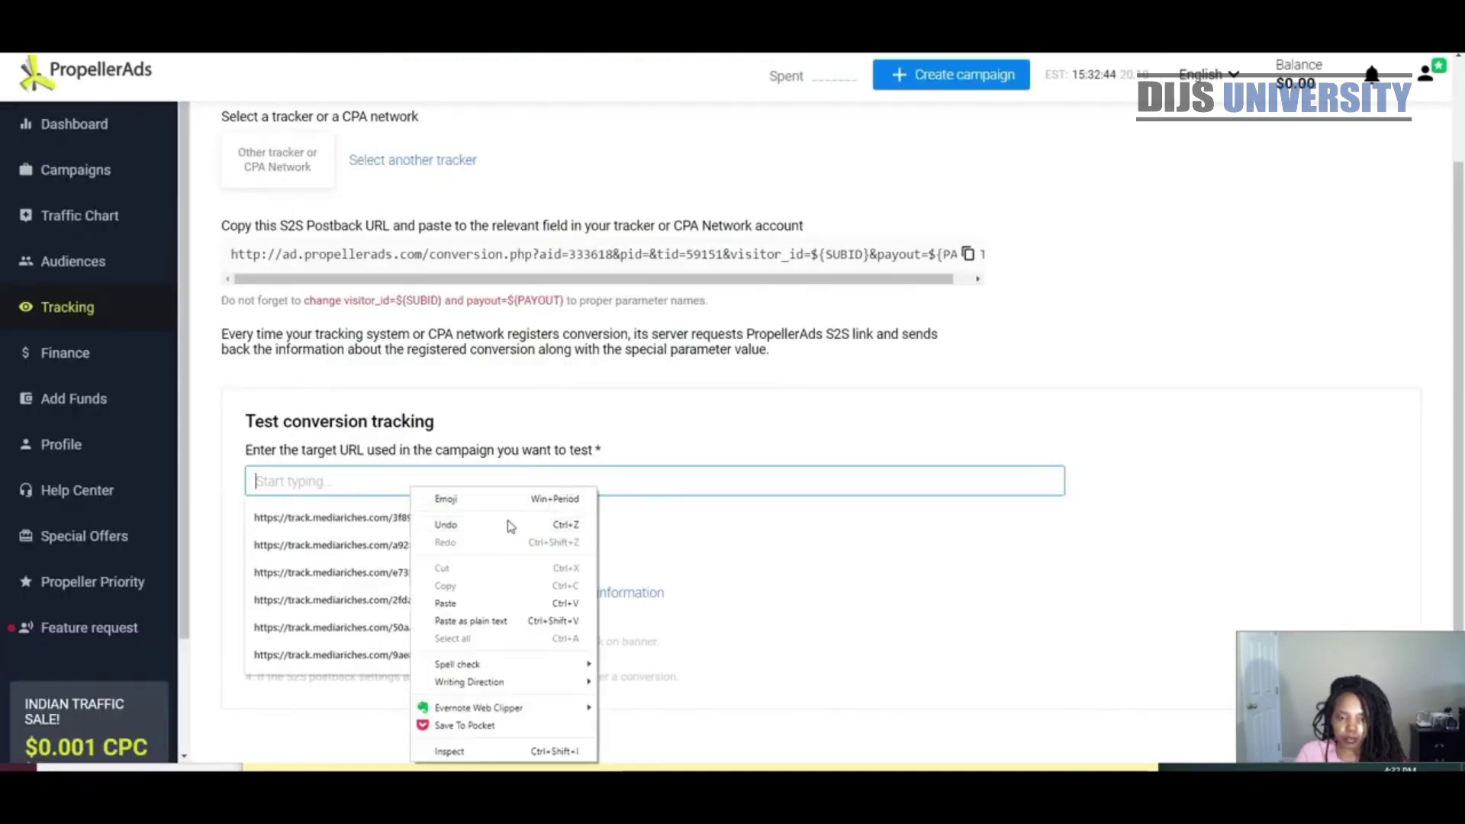
click(447, 603)
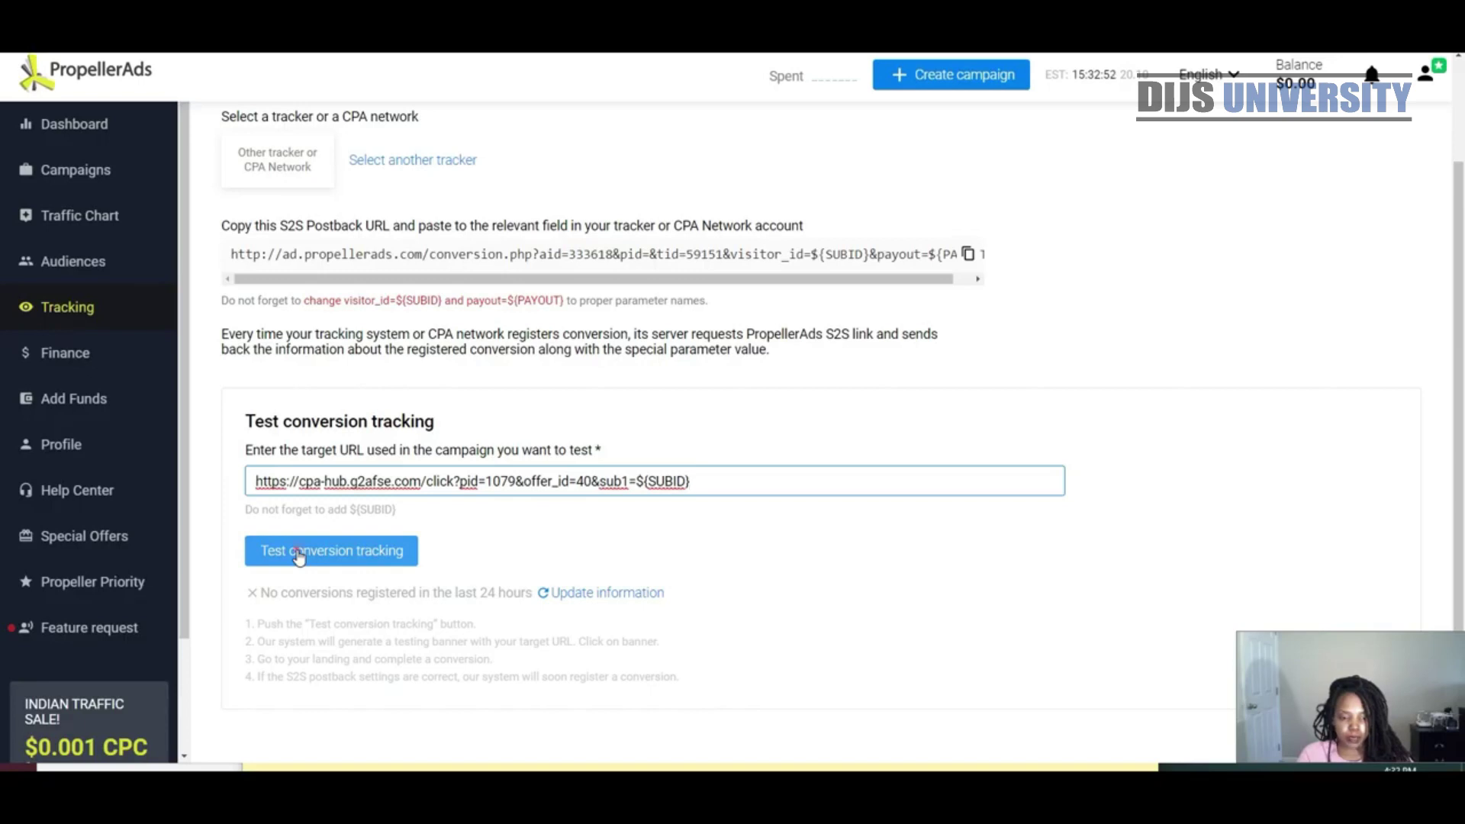
click(299, 556)
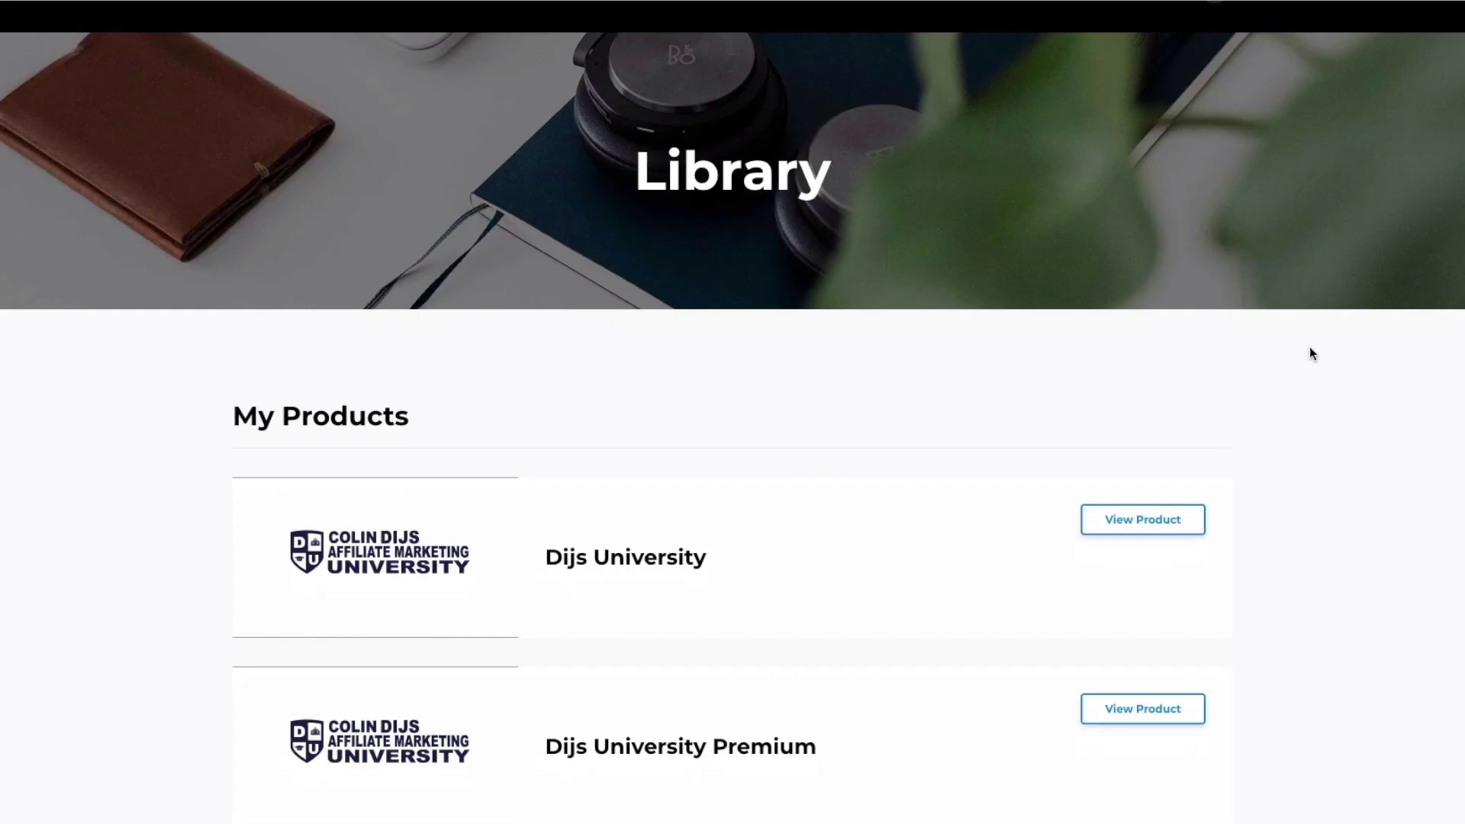
Open the Dijs University Premium course from the Library and scroll through its lessons
scroll(1309, 352, down, 2)
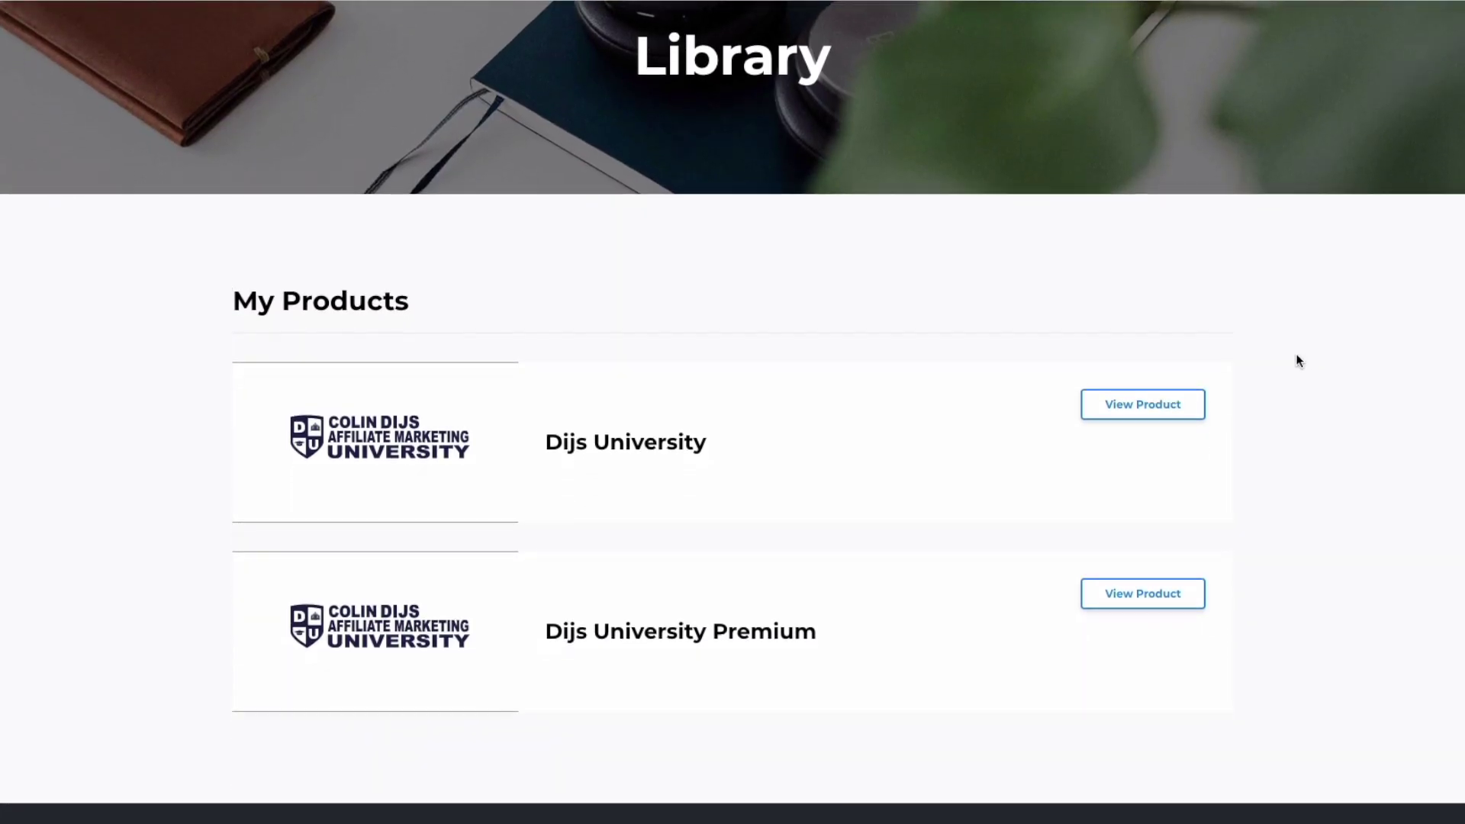
click(1142, 594)
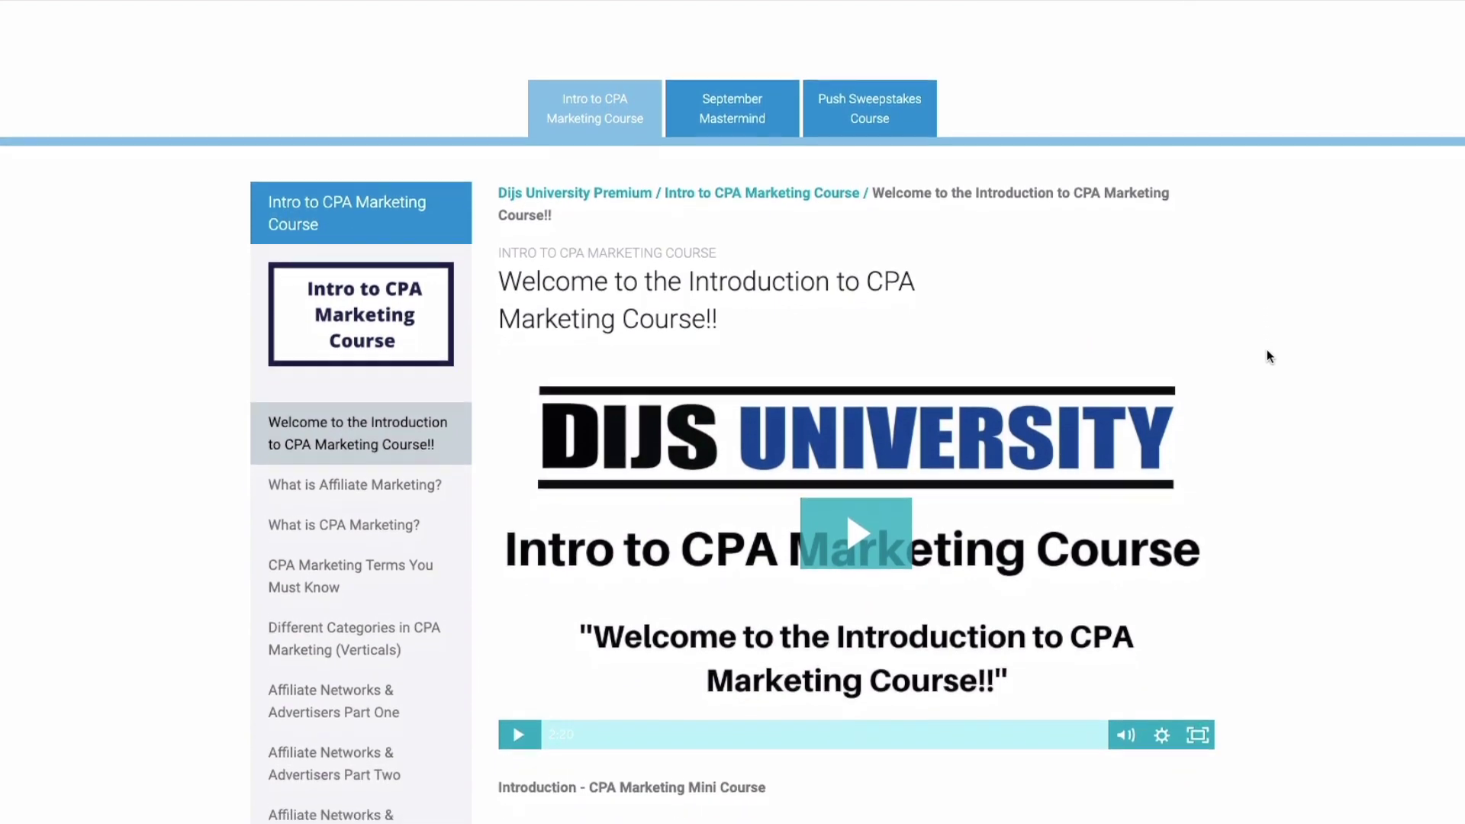
scroll(1266, 356, down, 1)
scroll(1266, 356, down, 1)
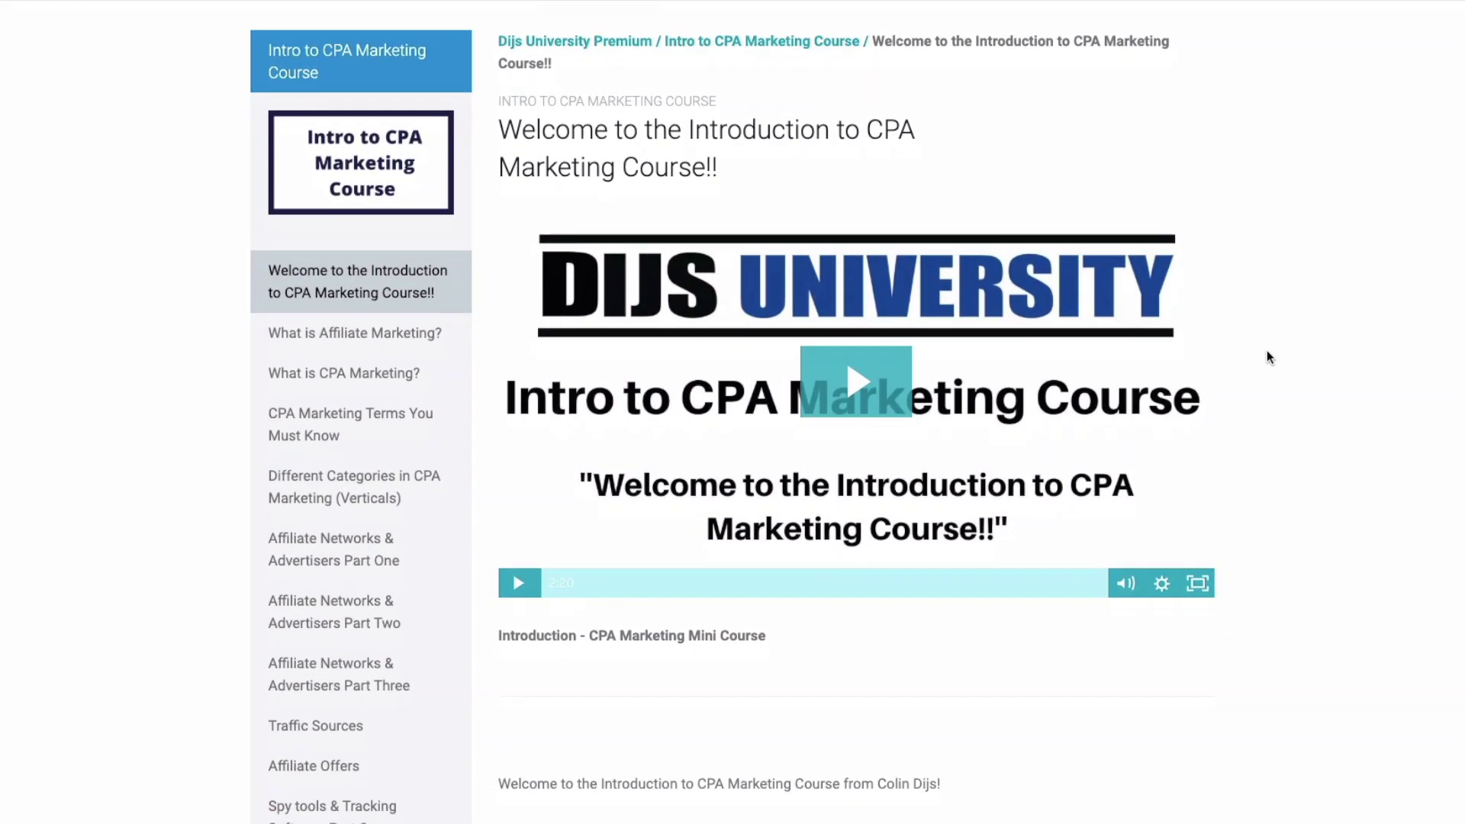
scroll(1266, 357, down, 1)
scroll(1266, 358, down, 1)
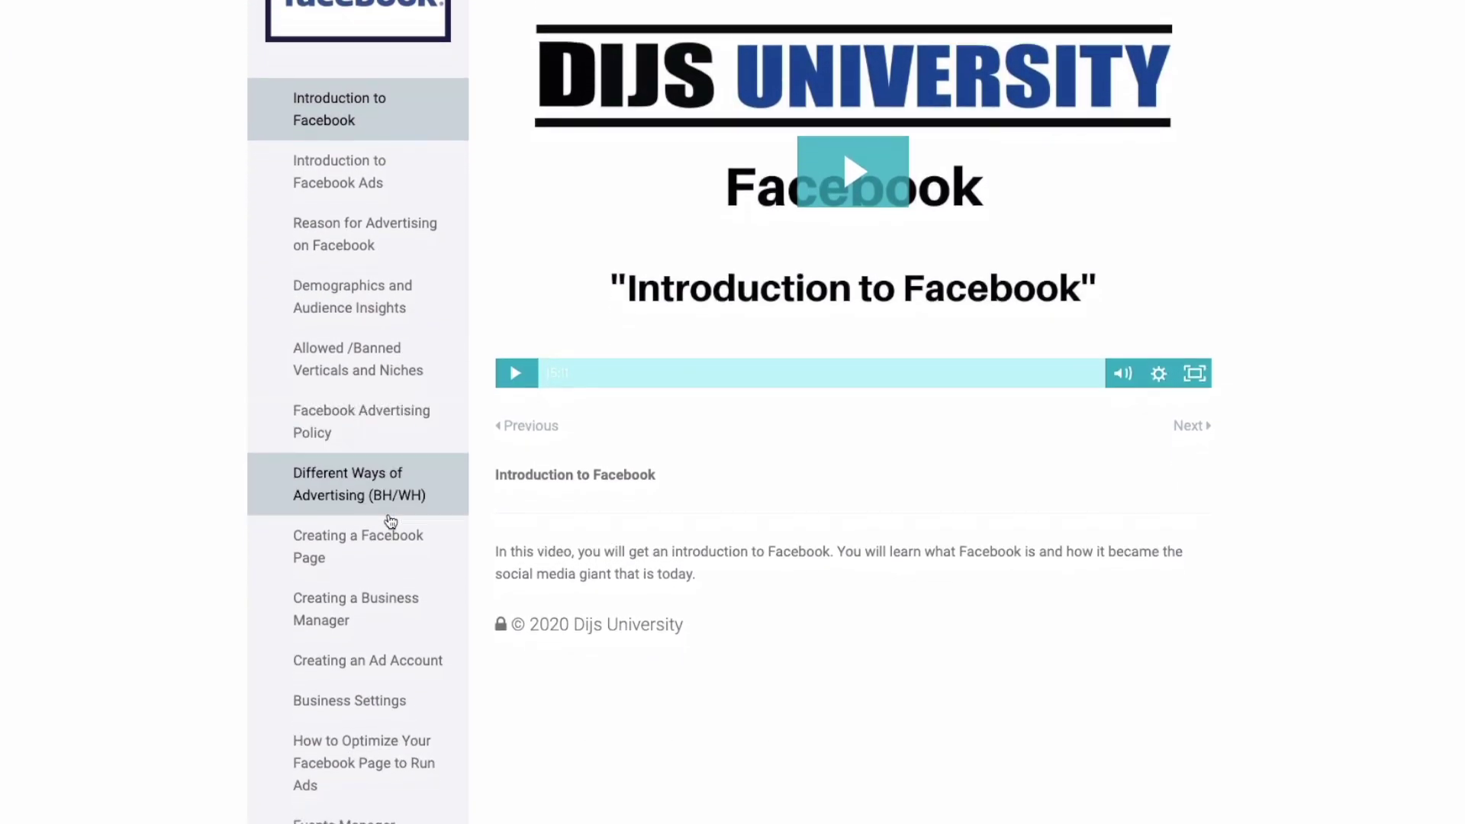
scroll(390, 521, down, 1)
scroll(390, 522, down, 1)
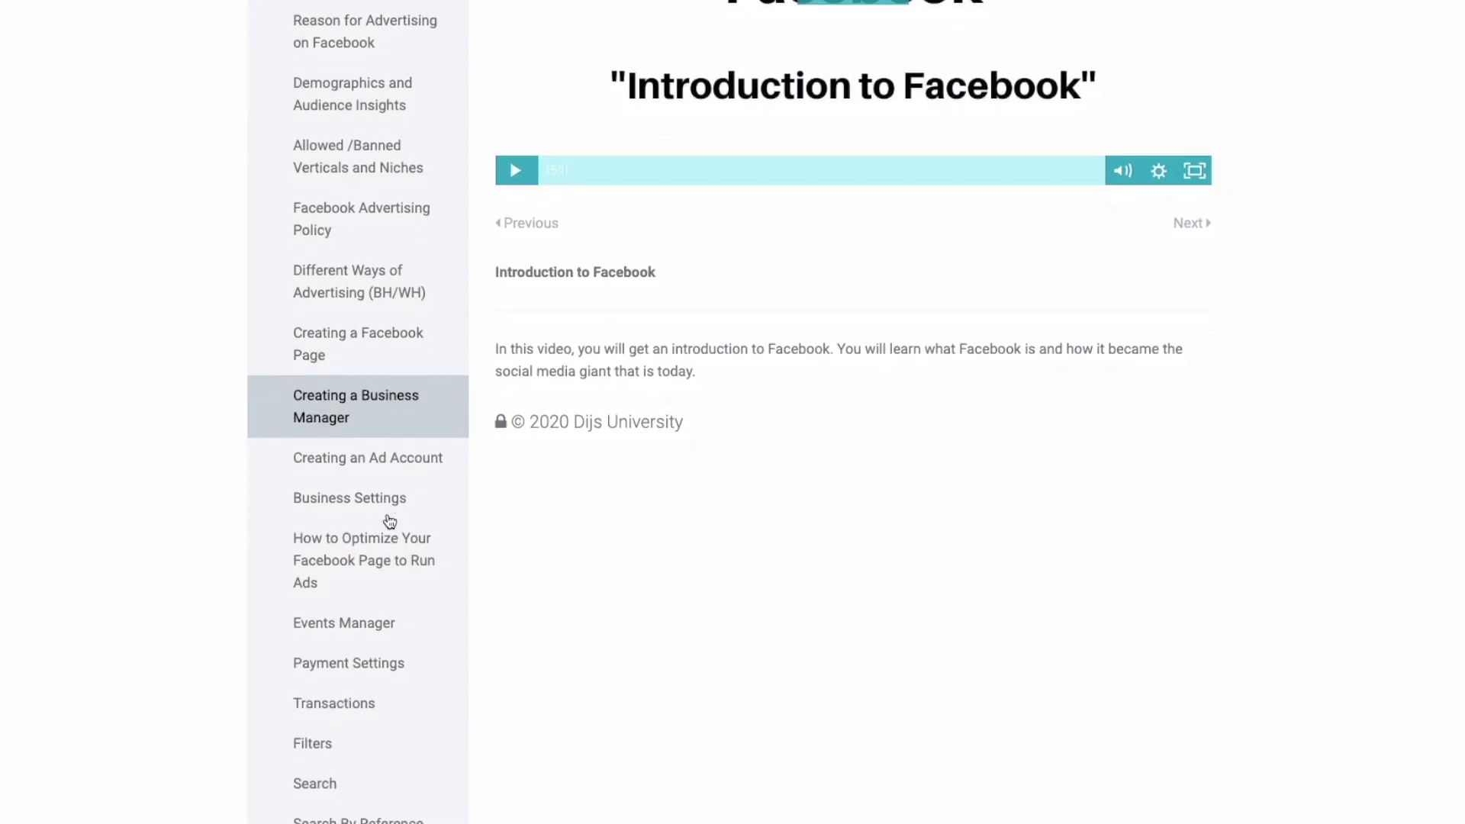
scroll(389, 521, down, 1)
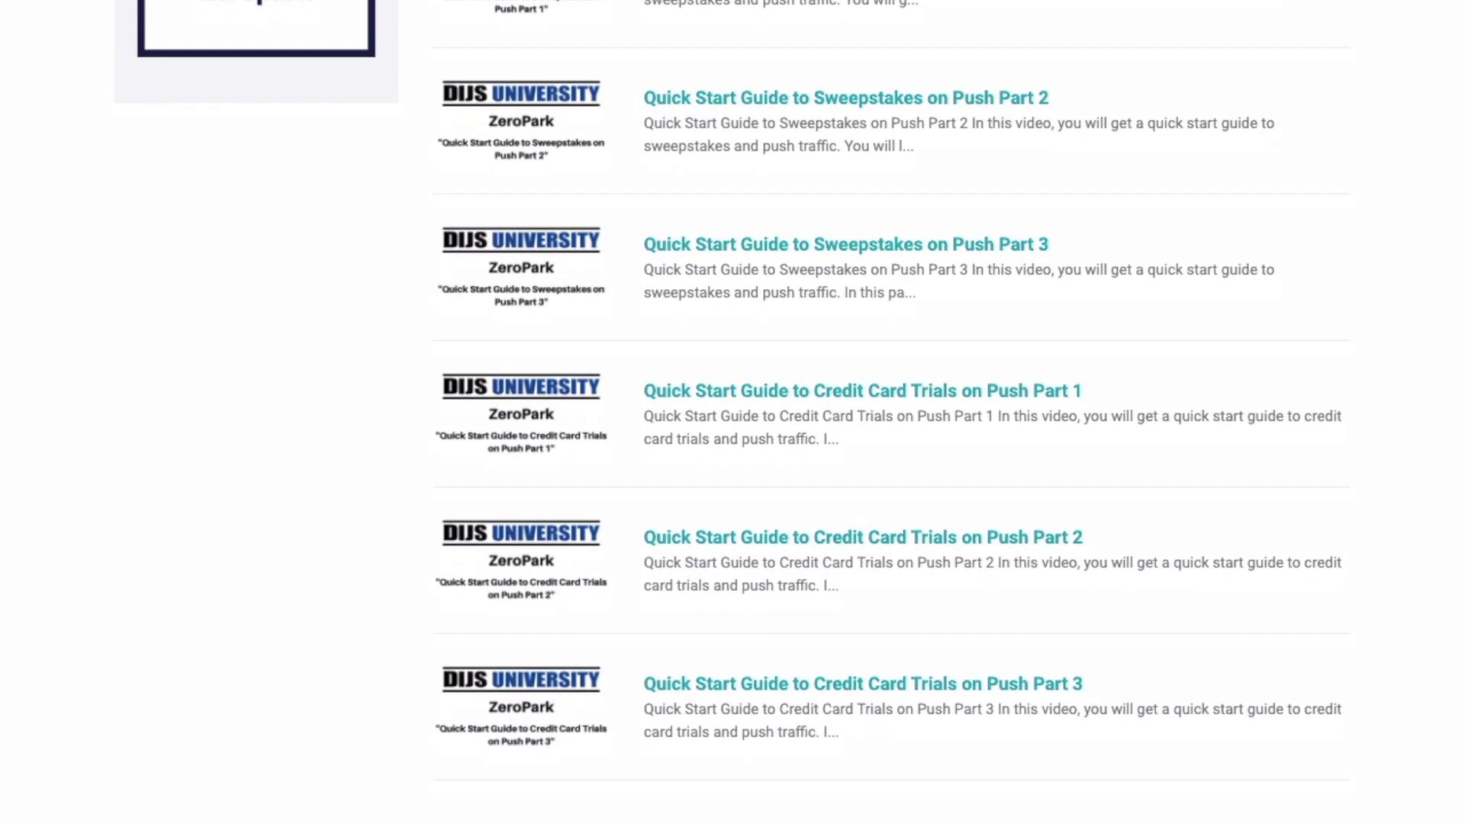